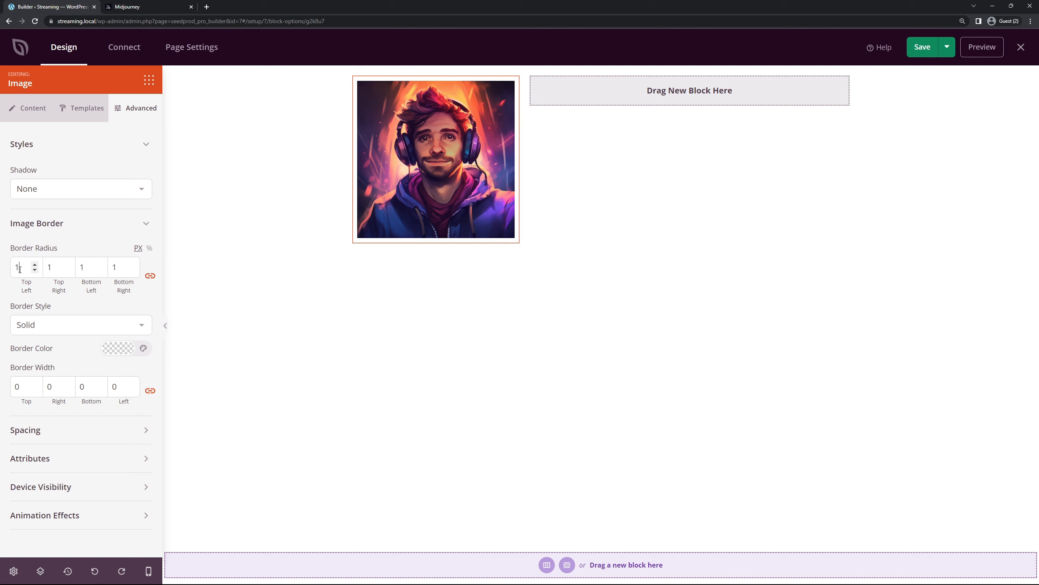
Round the avatar image into a circle by setting all its border radius corners to 1000 px.
{"action": "type", "text": "000"}
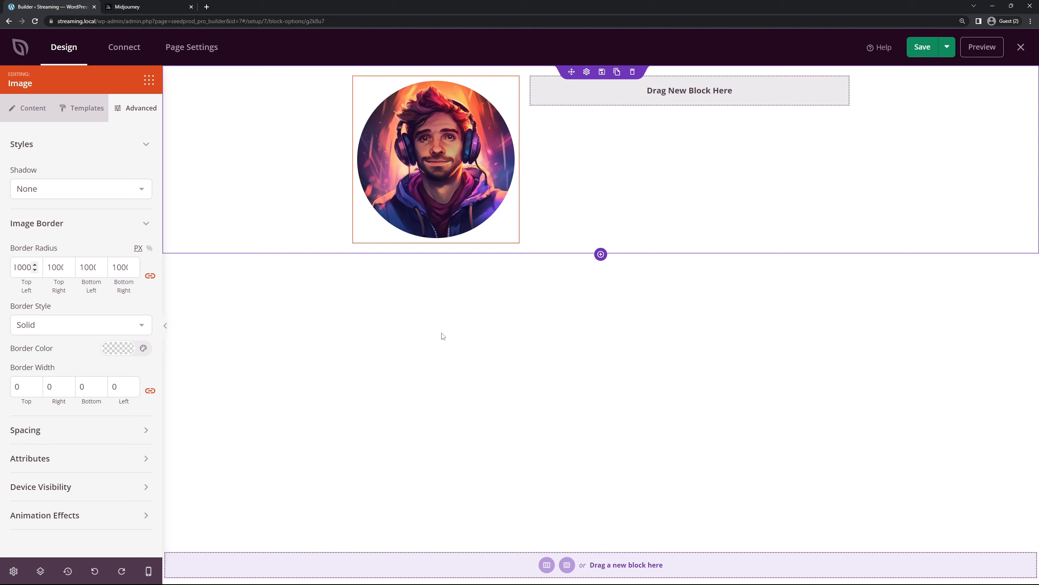
{"action": "left_click", "coordinate": [458, 347]}
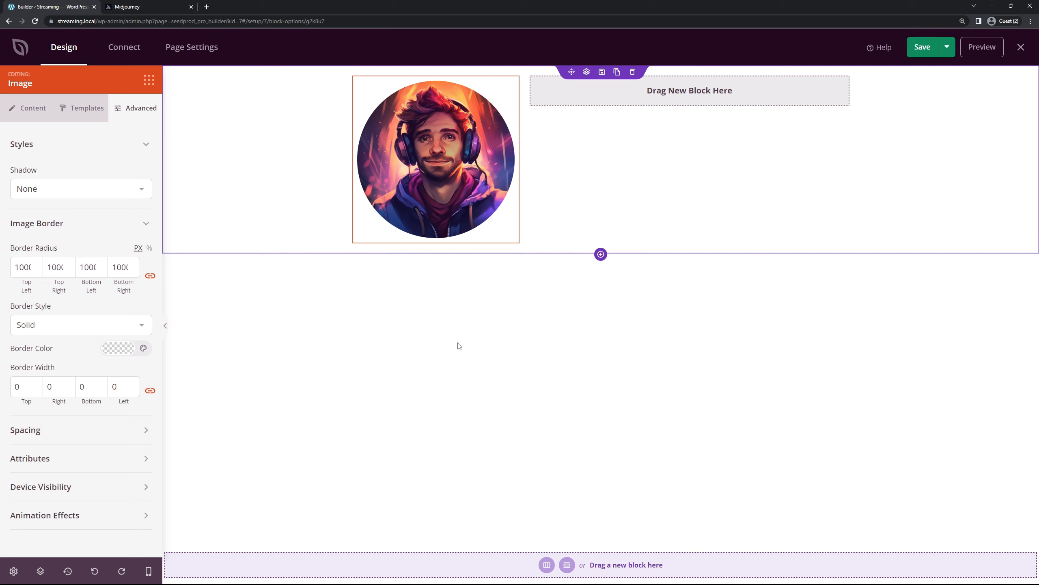
Switch the page's global background style from solid to a linear gradient.
{"action": "left_click", "coordinate": [13, 570]}
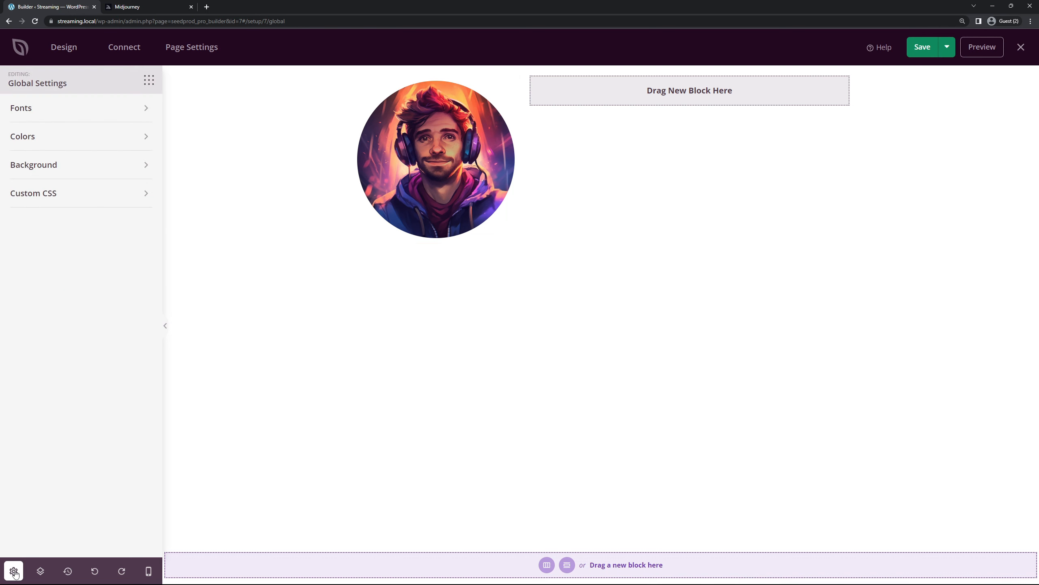
{"action": "left_click", "coordinate": [57, 169]}
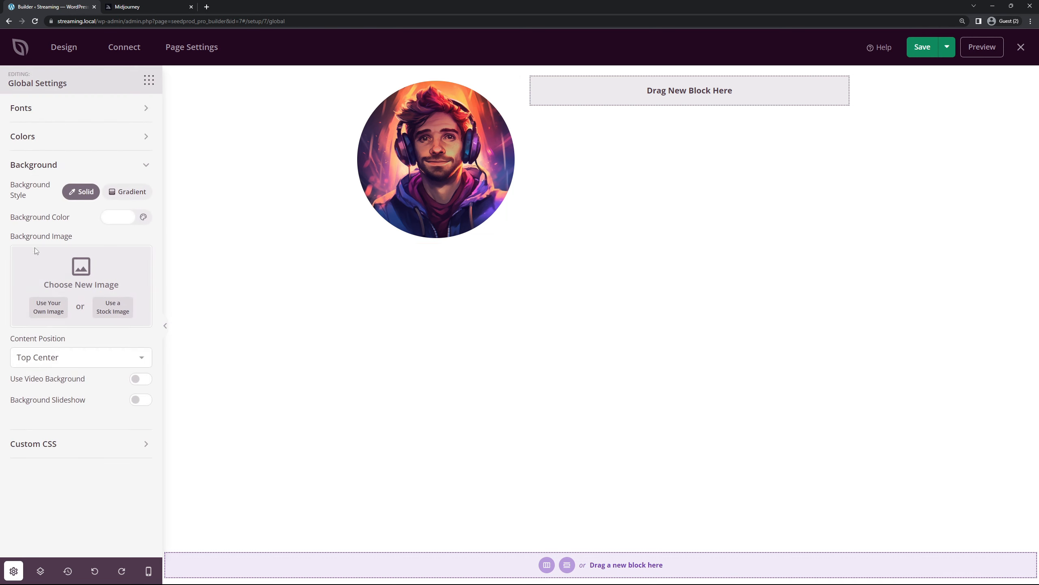
{"action": "left_click", "coordinate": [131, 196]}
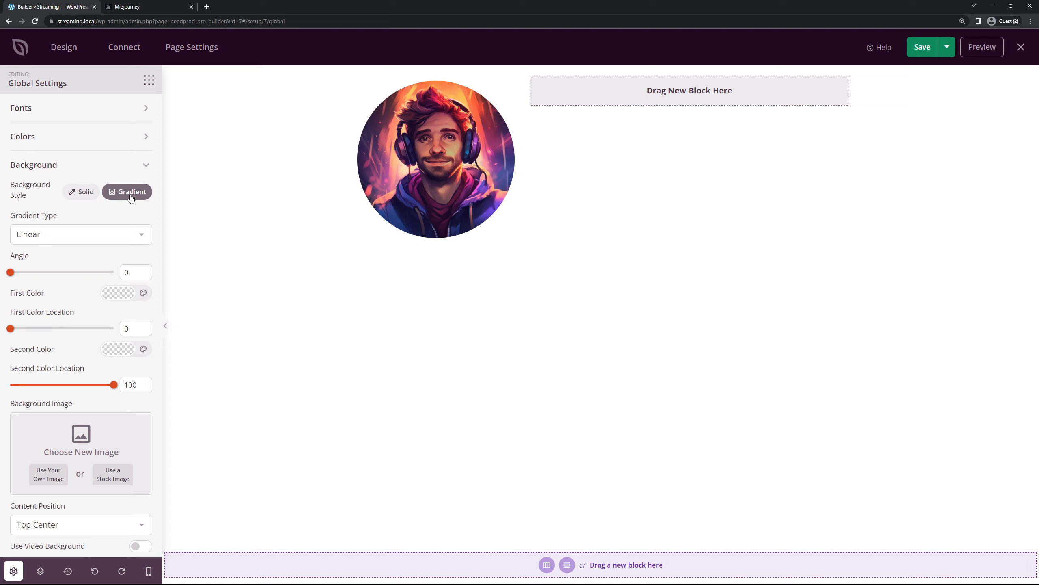
{"action": "left_click", "coordinate": [41, 240]}
{"action": "left_click", "coordinate": [50, 238]}
Set the background gradient's first color to a deep purple and its second color to a dark orange.
{"action": "left_click", "coordinate": [126, 293]}
{"action": "left_click", "coordinate": [166, 377]}
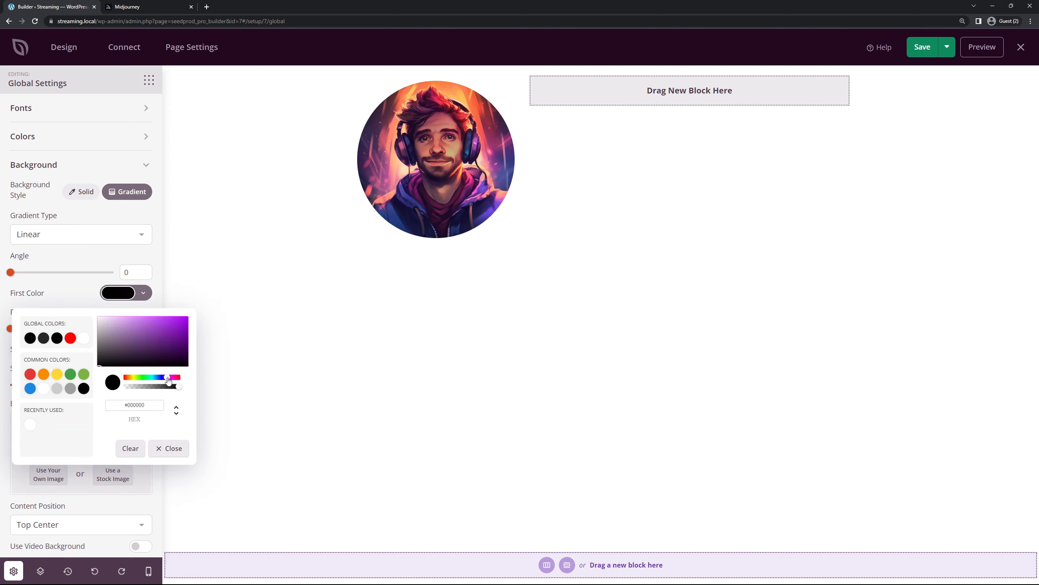
{"action": "left_click_drag", "start_coordinate": [173, 341], "coordinate": [198, 320]}
{"action": "left_click", "coordinate": [119, 349]}
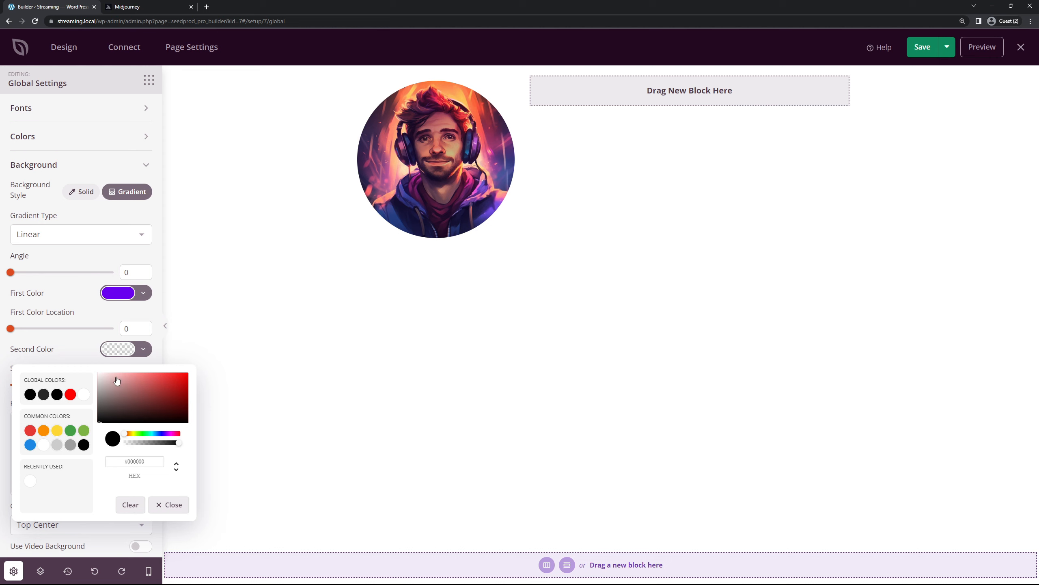
{"action": "left_click", "coordinate": [44, 431]}
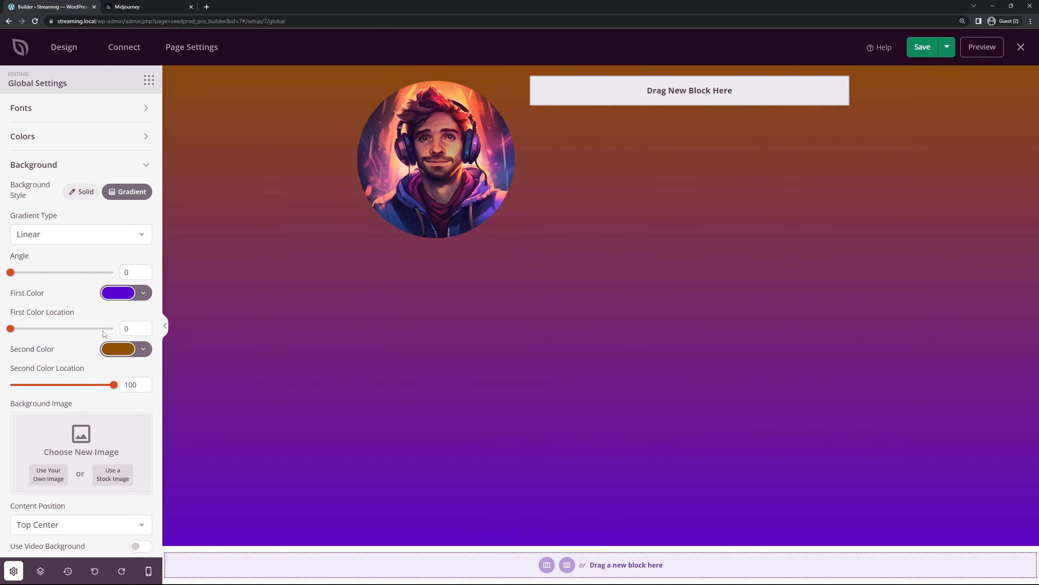
Set the background gradient's angle to 150 and its first color location to 18.
{"action": "left_click_drag", "start_coordinate": [11, 273], "coordinate": [54, 278]}
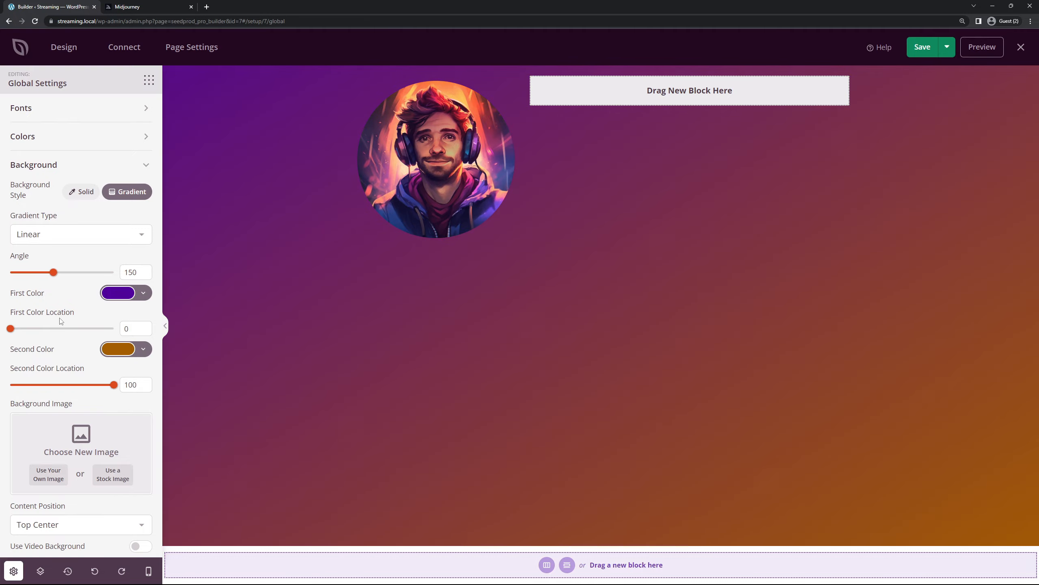
{"action": "mouse_move", "coordinate": [11, 328]}
{"action": "left_mouse_down"}
{"action": "mouse_move", "coordinate": [92, 334]}
{"action": "mouse_move", "coordinate": [30, 331]}
{"action": "left_mouse_up"}
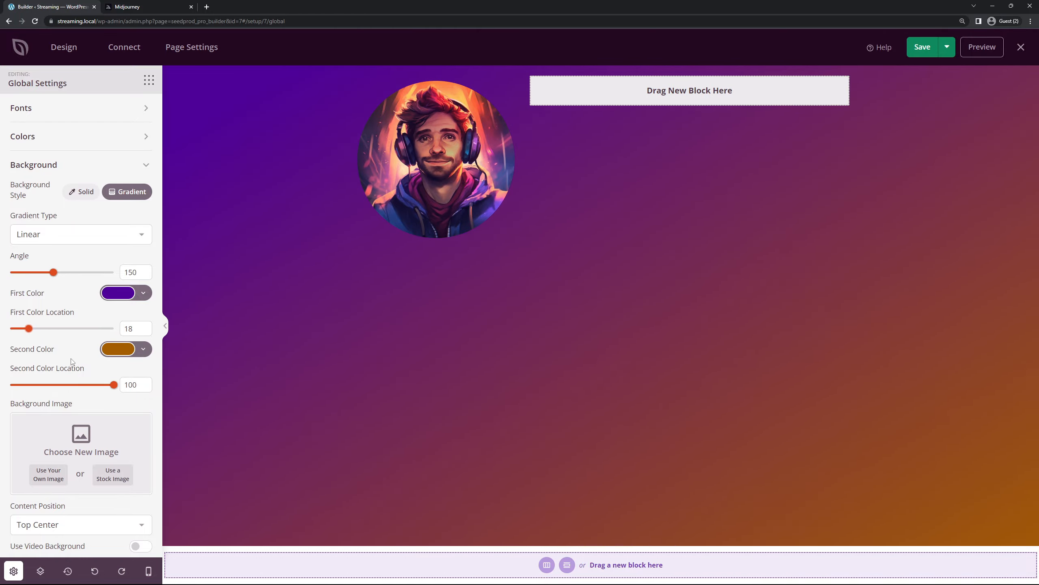
{"action": "left_click", "coordinate": [130, 168]}
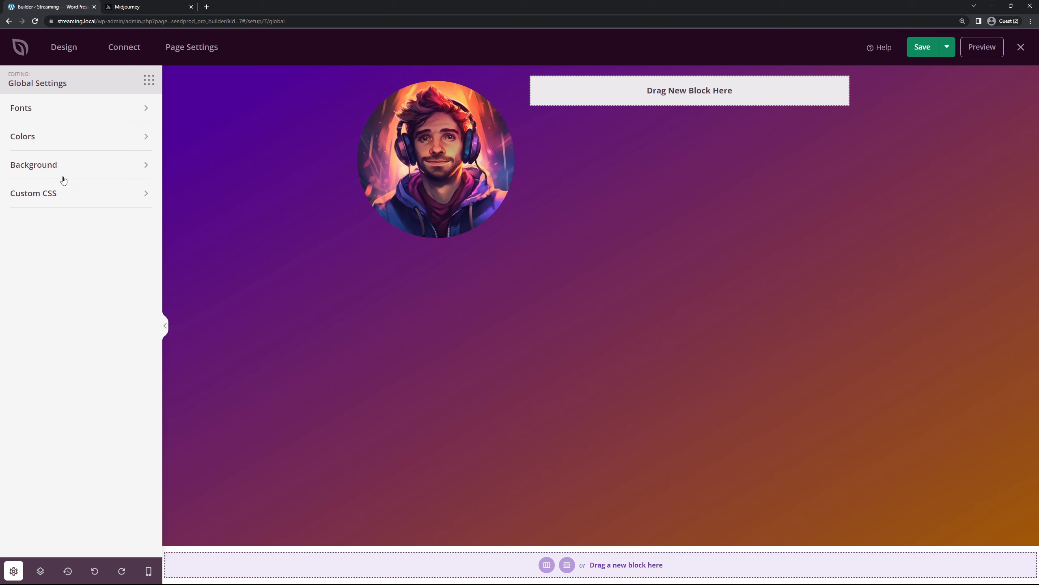
Set the global header font to Nunito Bold 700 and the body text font to Nunito Regular 400.
{"action": "left_click", "coordinate": [30, 110]}
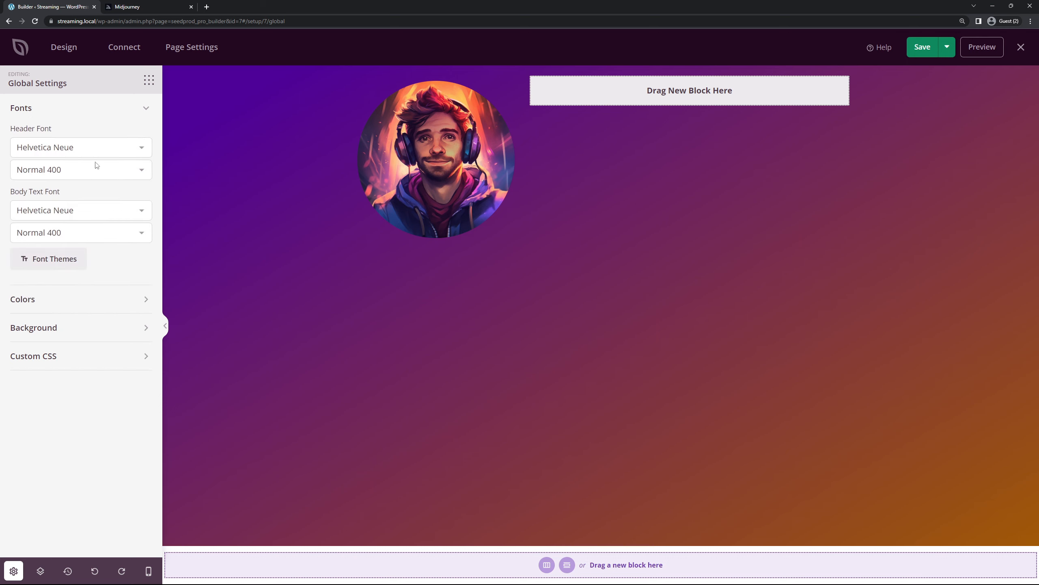
{"action": "left_click", "coordinate": [105, 149]}
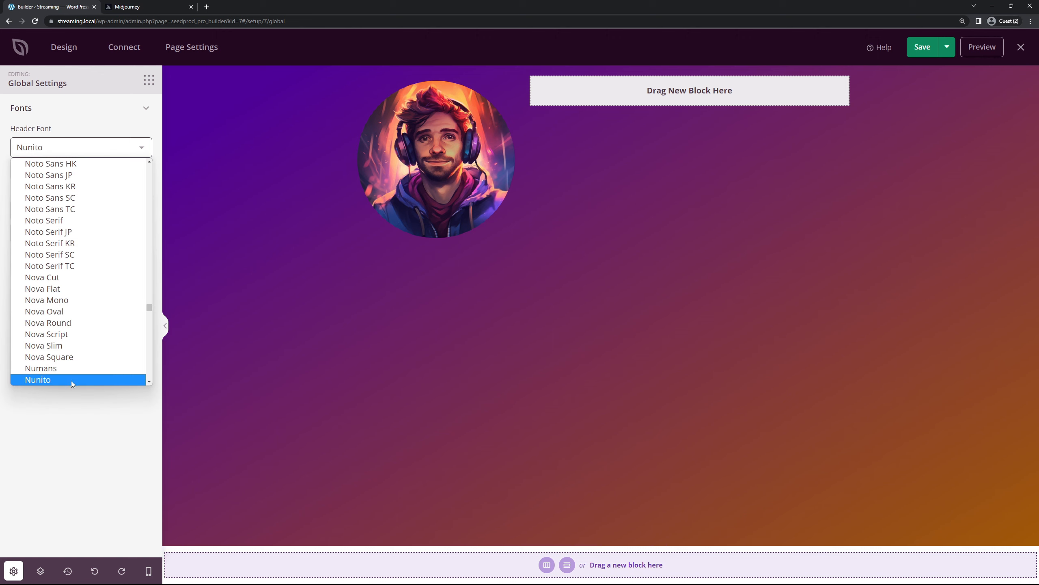
{"action": "left_click", "coordinate": [46, 381]}
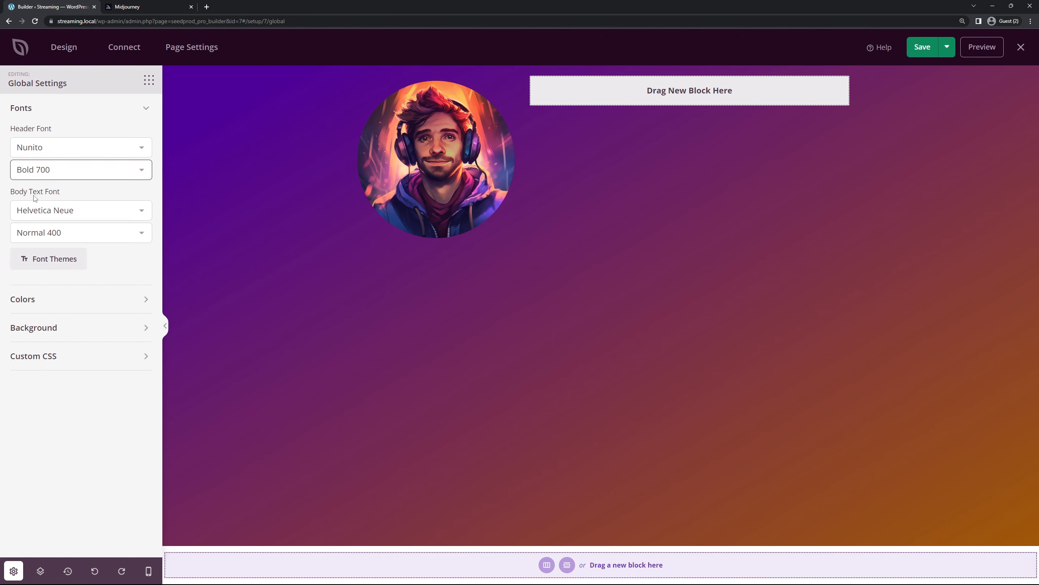
{"action": "left_click", "coordinate": [105, 215]}
{"action": "left_click", "coordinate": [91, 228]}
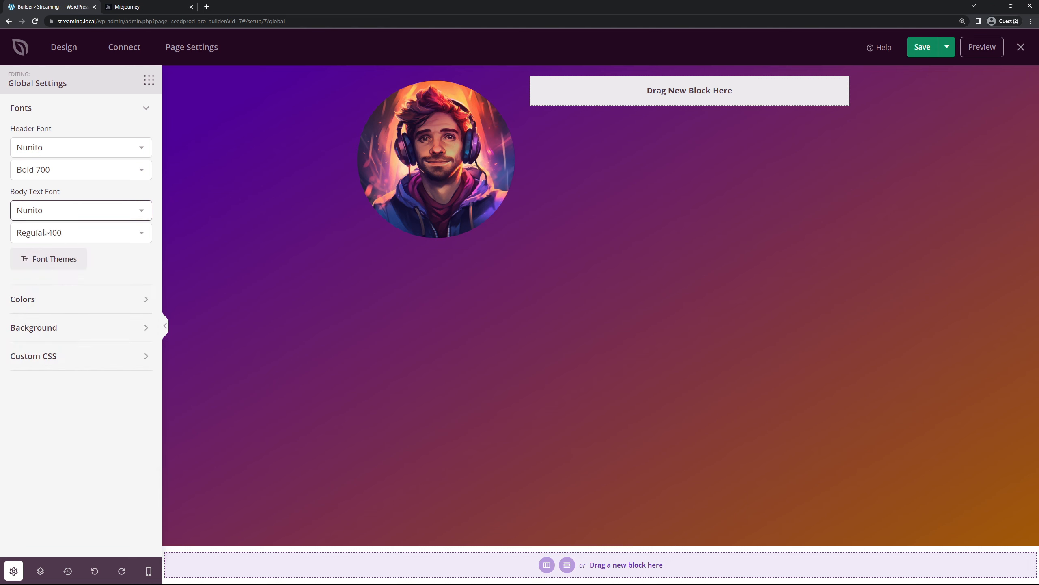
{"action": "left_click", "coordinate": [135, 107]}
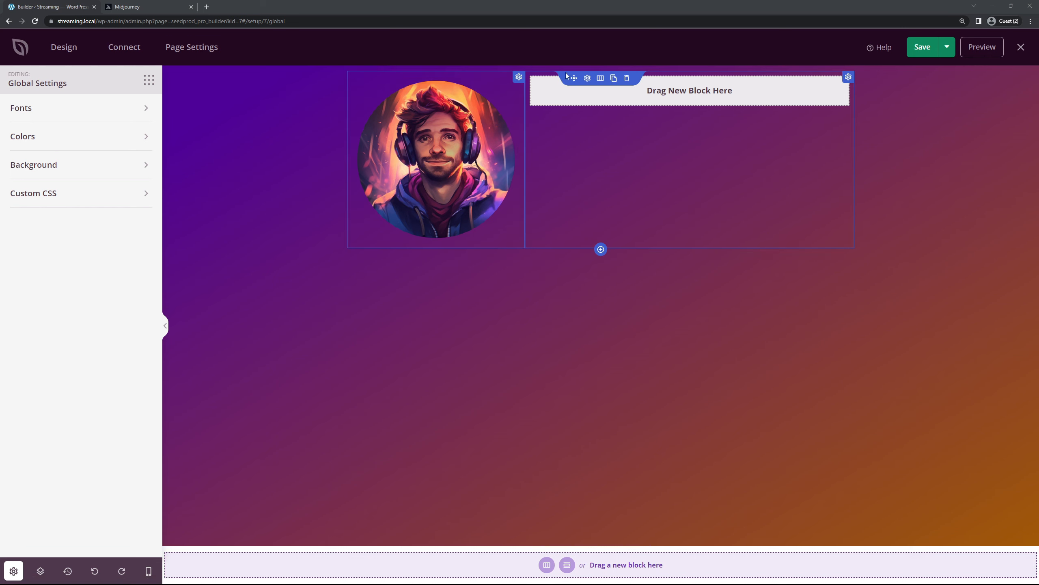
Give the row holding the avatar a solid black background with low opacity.
{"action": "left_click", "coordinate": [587, 79]}
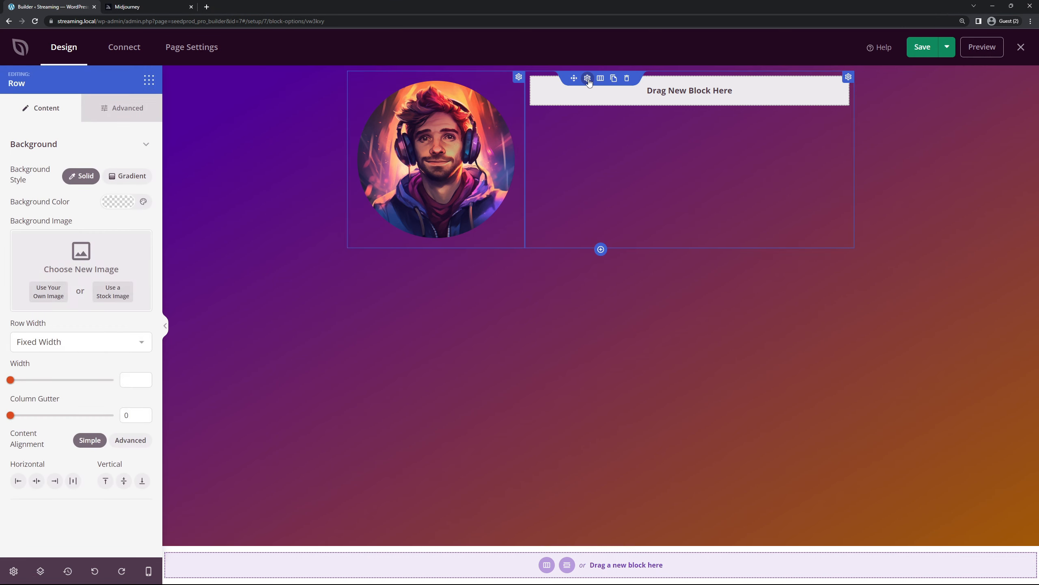
{"action": "left_click", "coordinate": [119, 202]}
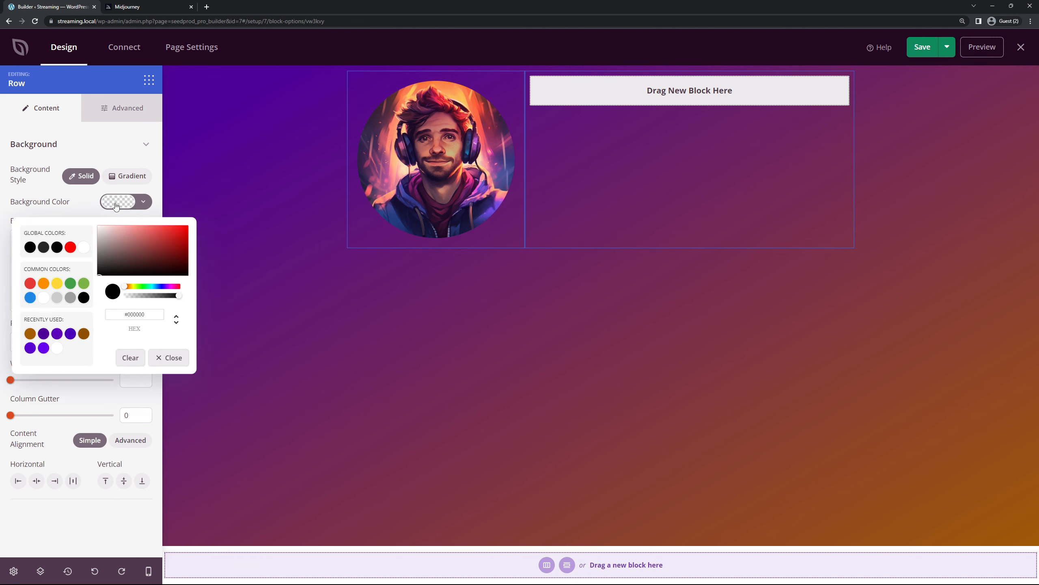
{"action": "left_click", "coordinate": [57, 248]}
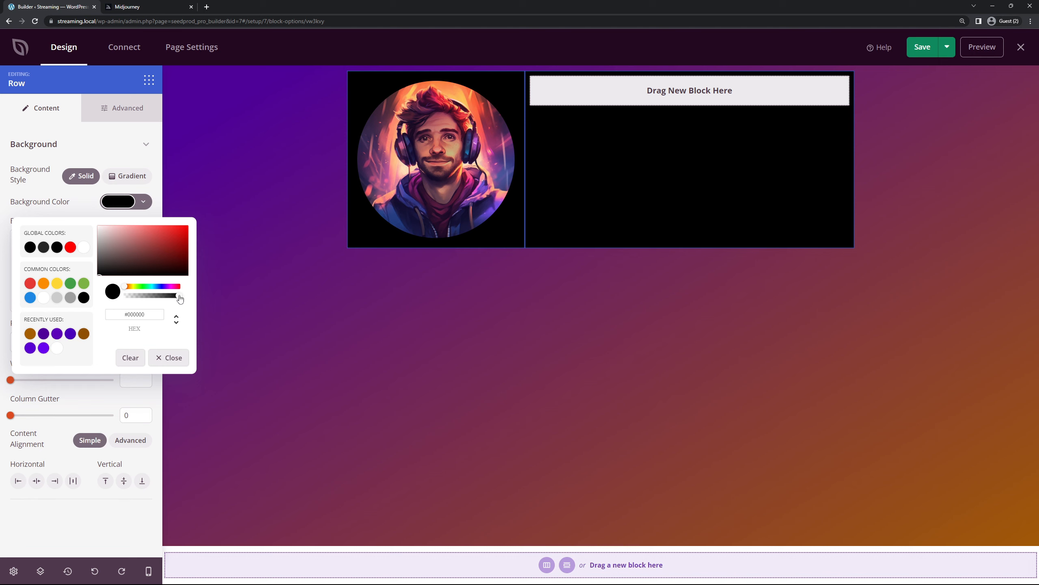
{"action": "left_click_drag", "start_coordinate": [179, 298], "coordinate": [136, 299]}
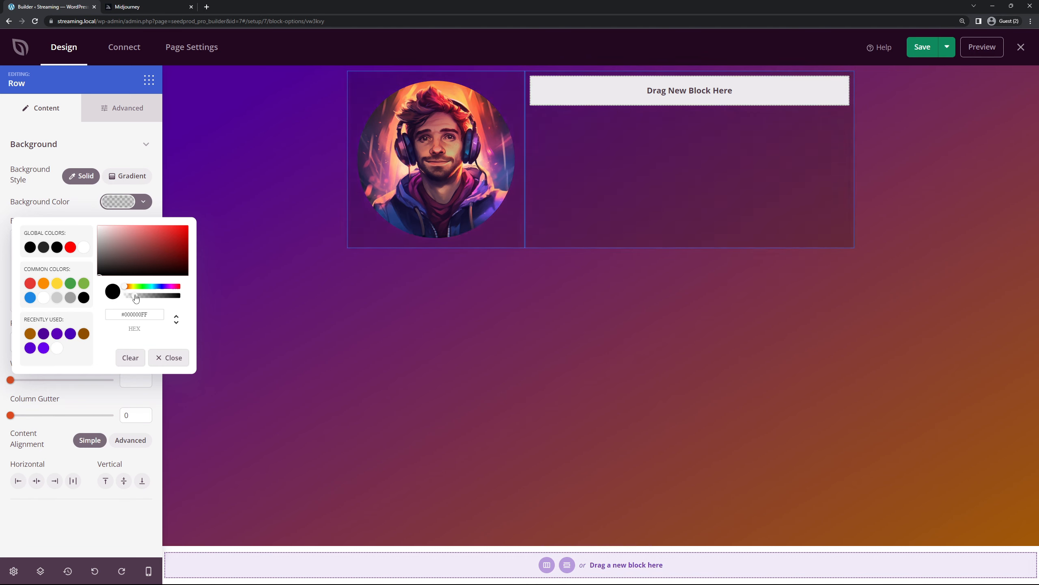
{"action": "left_click", "coordinate": [97, 213]}
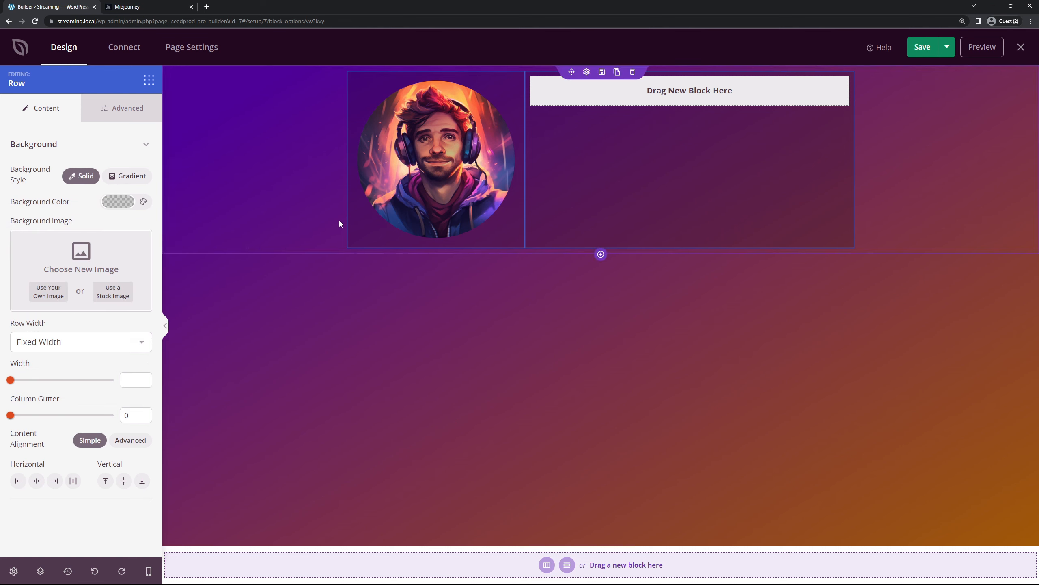
Round the row's corners with a border radius of 15 on all sides.
{"action": "left_click", "coordinate": [121, 108]}
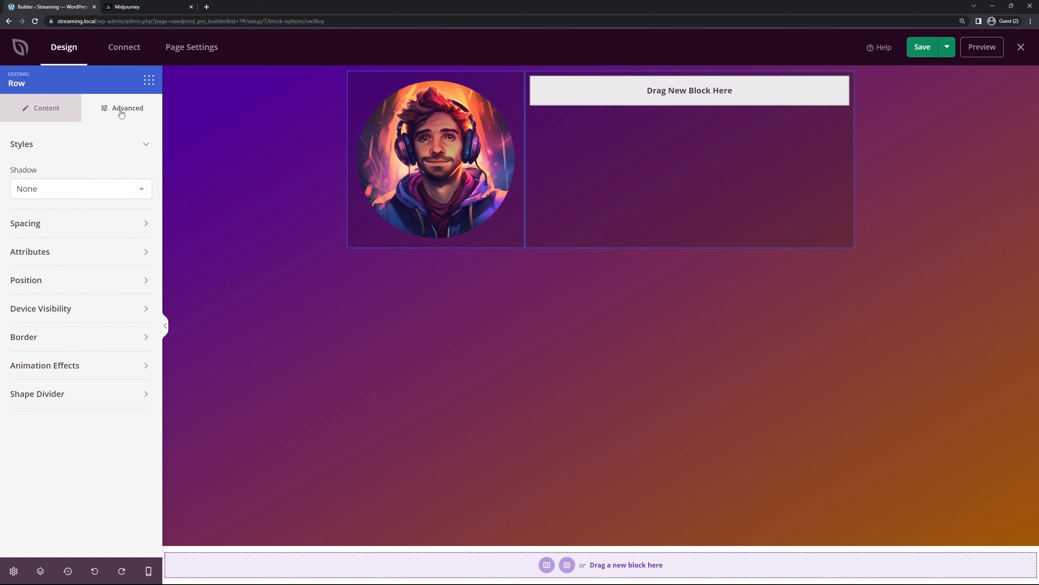
{"action": "left_click", "coordinate": [39, 338]}
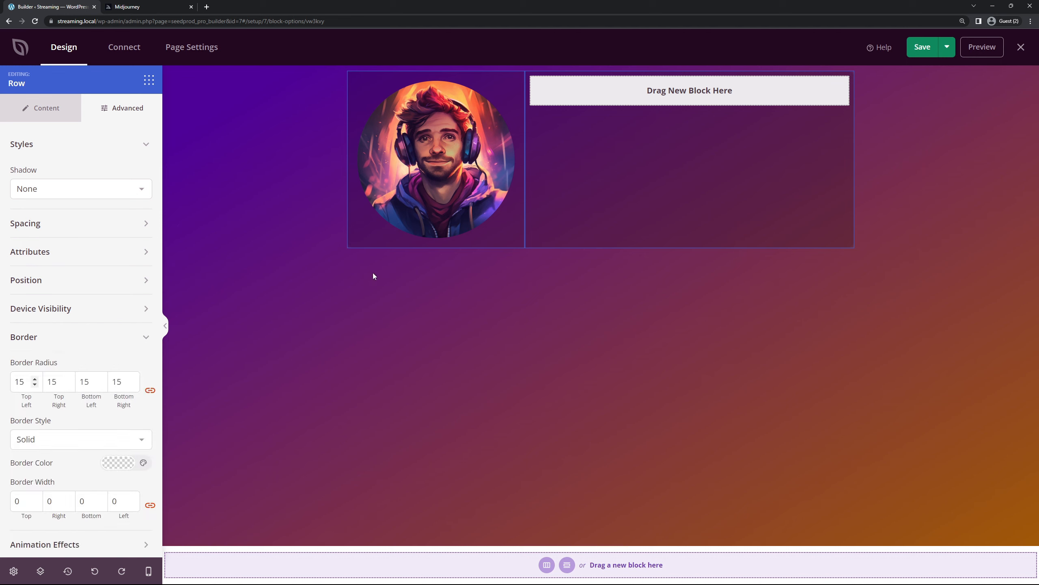
{"action": "left_click", "coordinate": [450, 235]}
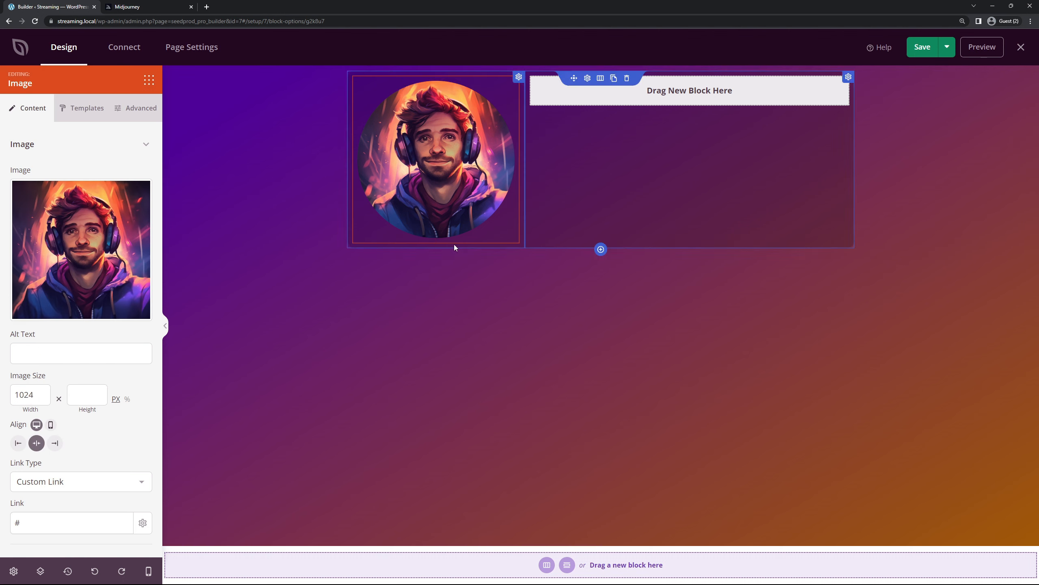
Find the Counter block and place it directly below the avatar image.
{"action": "left_click", "coordinate": [164, 140]}
{"action": "left_click", "coordinate": [55, 116]}
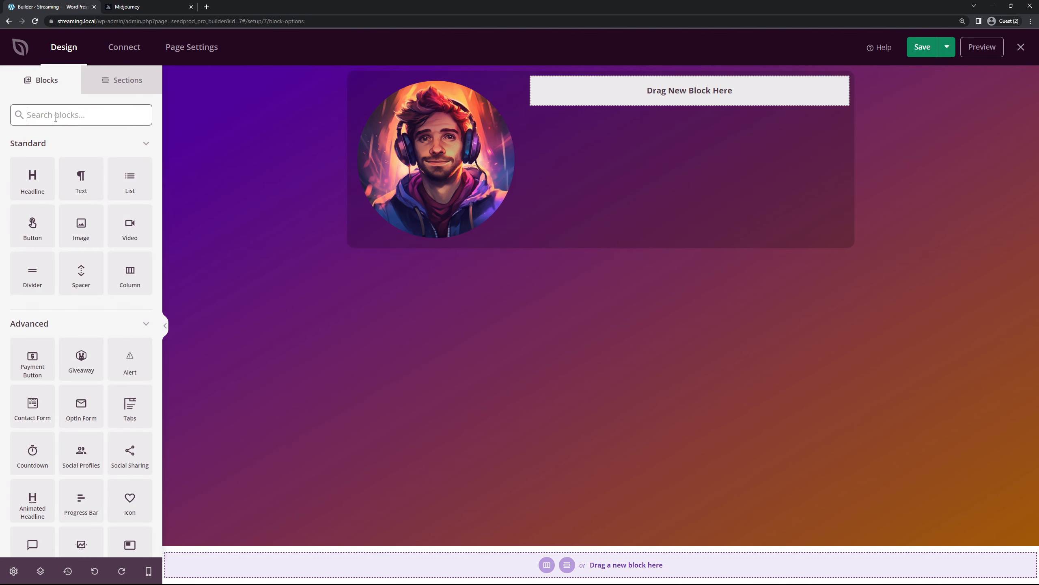
{"action": "type", "text": "counter"}
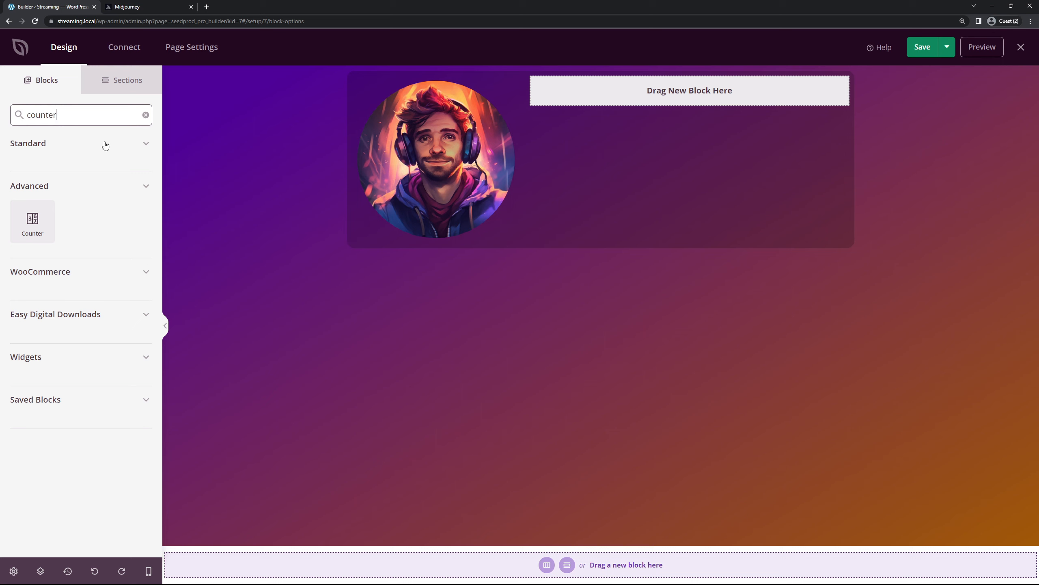
{"action": "left_click_drag", "start_coordinate": [35, 226], "coordinate": [448, 262]}
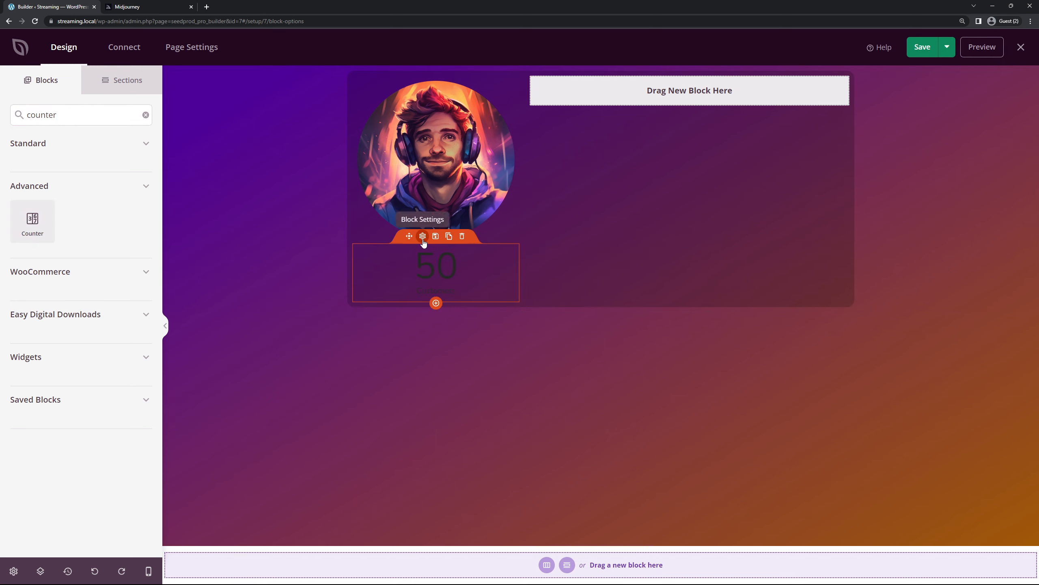
Configure the counter with ending number 26837, a default thousands separator and the title "Followers".
{"action": "left_click", "coordinate": [423, 237]}
{"action": "double_click", "coordinate": [25, 230]}
{"action": "key", "text": "BackSpace"}
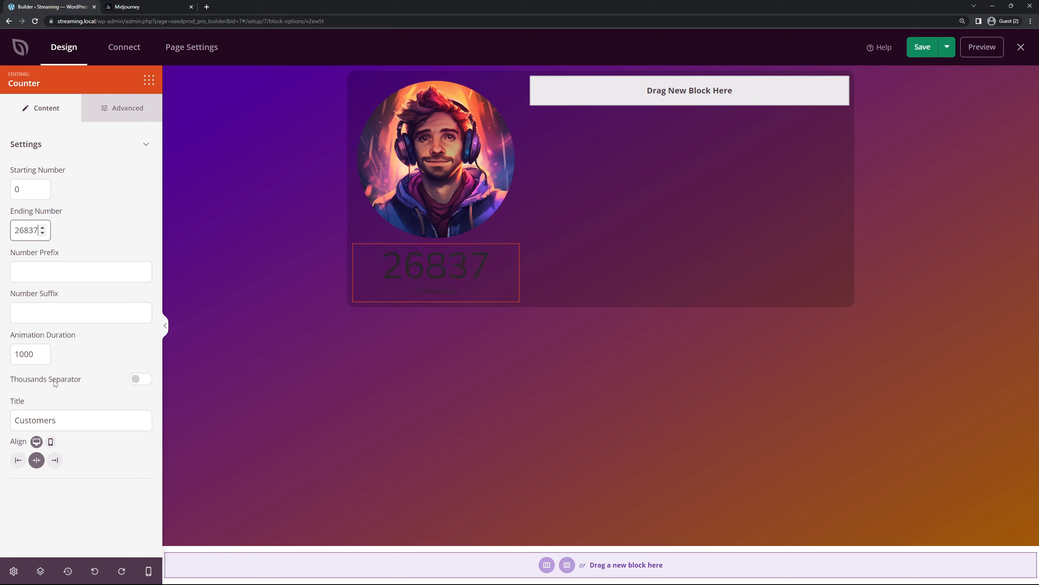
{"action": "left_click", "coordinate": [136, 378]}
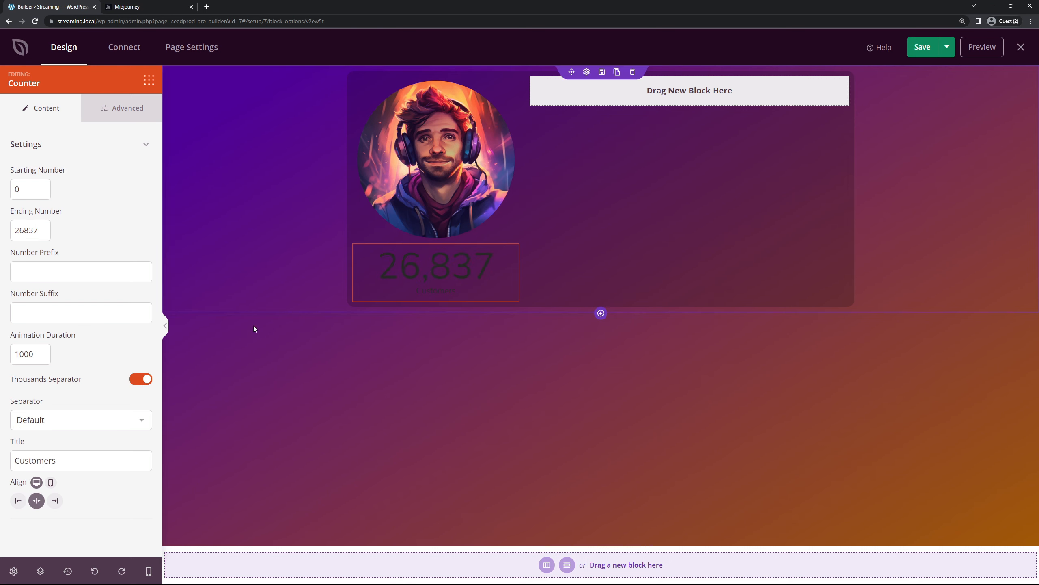
{"action": "left_click_drag", "start_coordinate": [81, 459], "coordinate": [10, 461]}
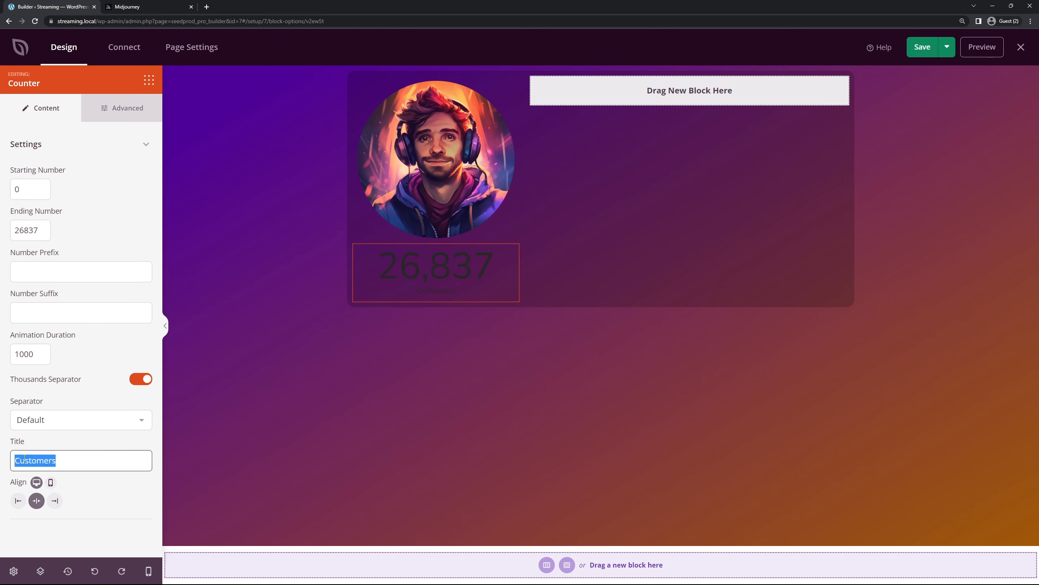
{"action": "type", "text": "Followe"}
Set the counter's number text color and title text color to white.
{"action": "left_click", "coordinate": [118, 118]}
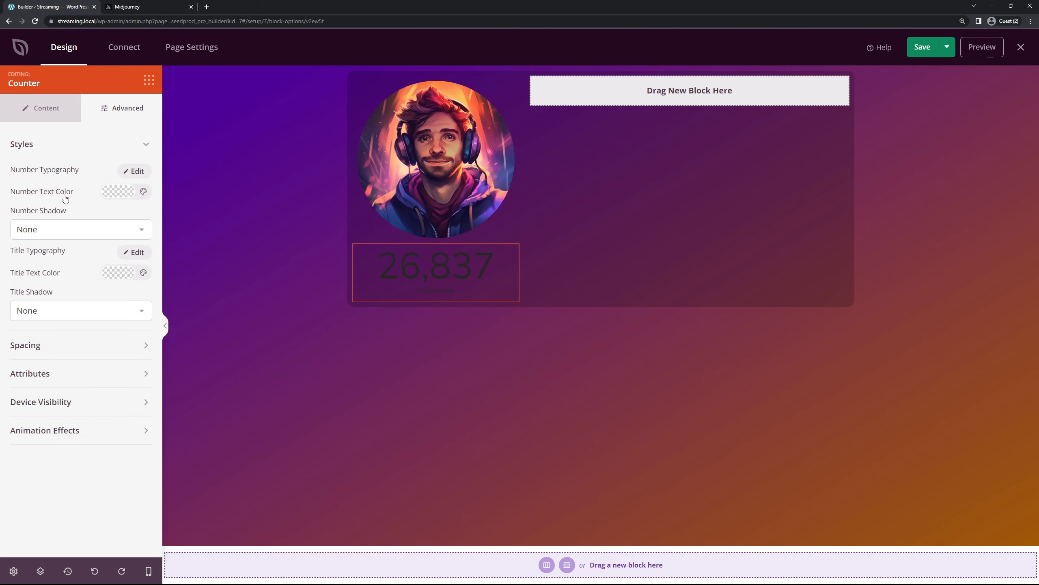
{"action": "left_click", "coordinate": [113, 198]}
{"action": "left_click", "coordinate": [84, 237]}
{"action": "left_click", "coordinate": [81, 199]}
{"action": "left_click", "coordinate": [107, 268]}
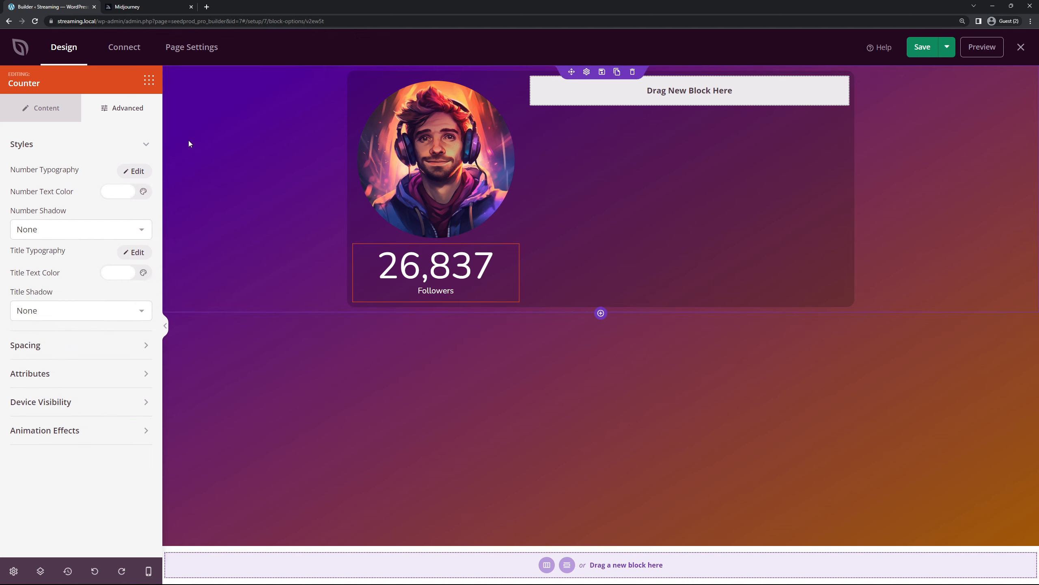
Search the blocks for "social" and place a Social Profiles block below the follower counter.
{"action": "left_click", "coordinate": [149, 82]}
{"action": "double_click", "coordinate": [41, 114]}
{"action": "type", "text": "social"}
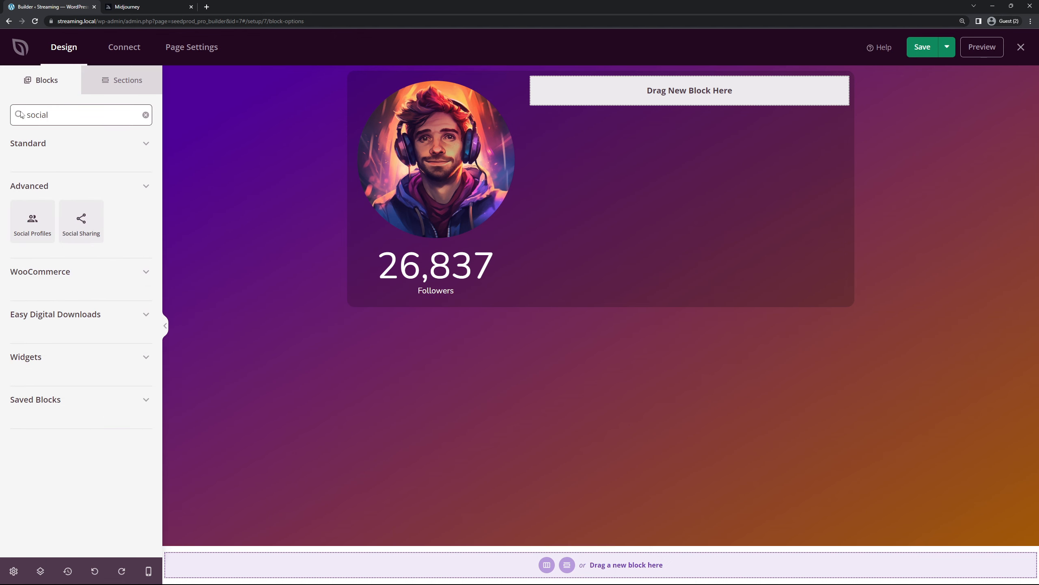
{"action": "left_click_drag", "start_coordinate": [31, 229], "coordinate": [434, 315]}
Open the Social Profiles block for editing and view the URL setting of the Facebook profile.
{"action": "left_click", "coordinate": [423, 298]}
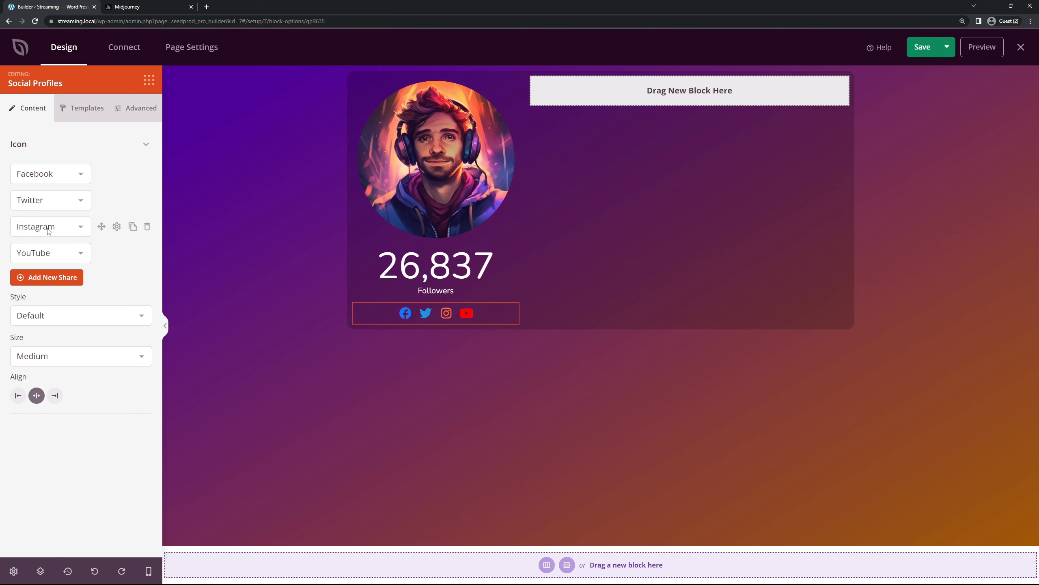
{"action": "left_click", "coordinate": [116, 174]}
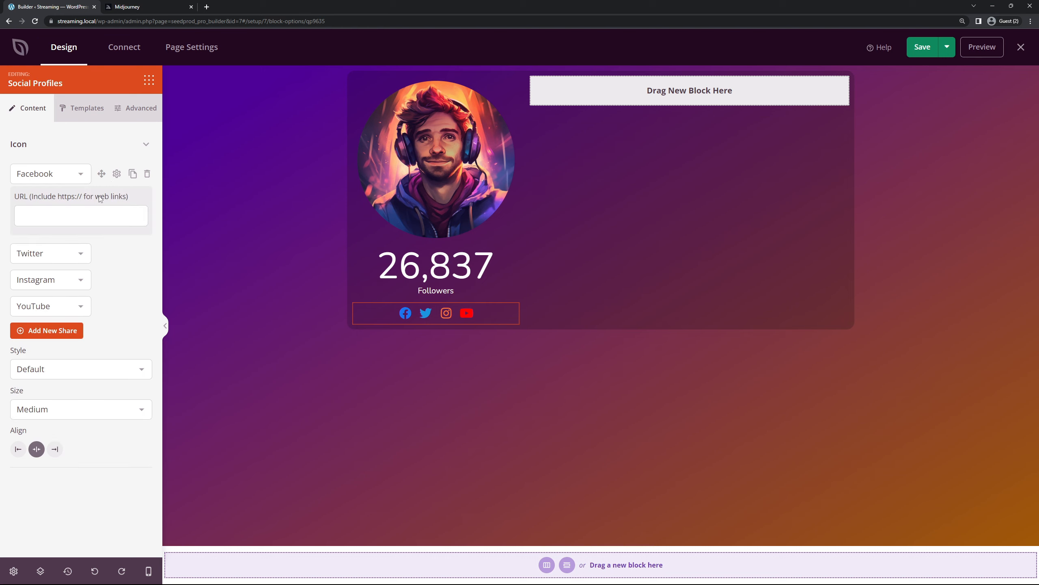
{"action": "left_click", "coordinate": [116, 174]}
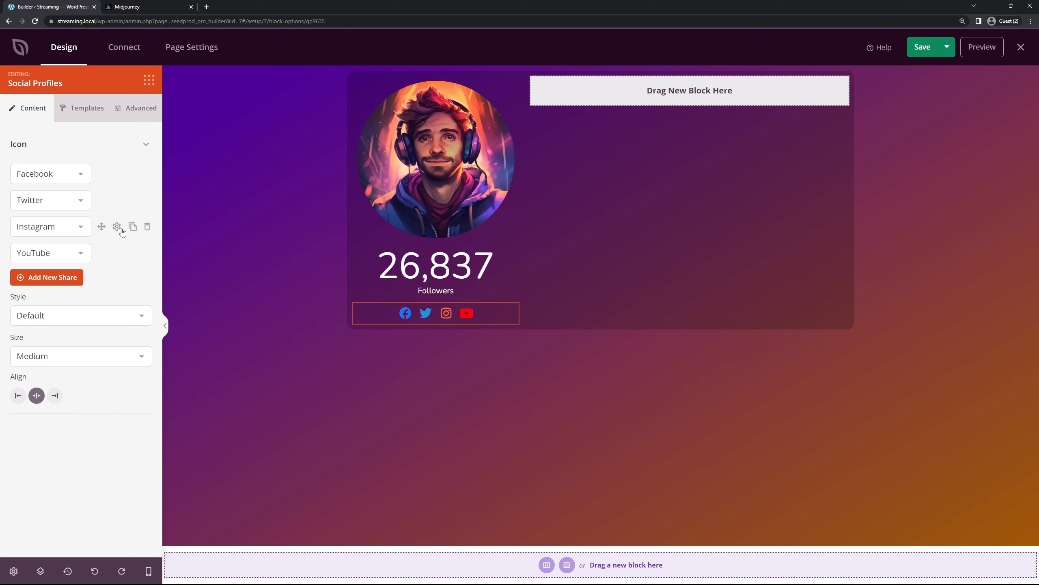
Try adding a fifth social profile entry to look through the available network types, and remove it.
{"action": "left_click", "coordinate": [47, 278]}
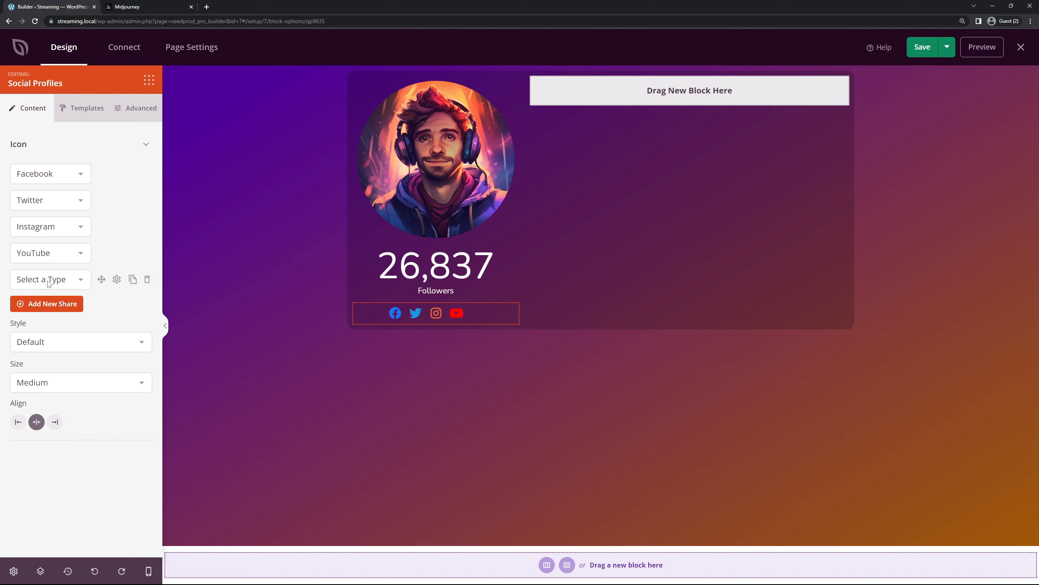
{"action": "left_click", "coordinate": [49, 280]}
{"action": "scroll", "coordinate": [61, 454], "scroll_direction": "down", "scroll_amount": 2}
{"action": "scroll", "coordinate": [62, 487], "scroll_direction": "up", "scroll_amount": 2}
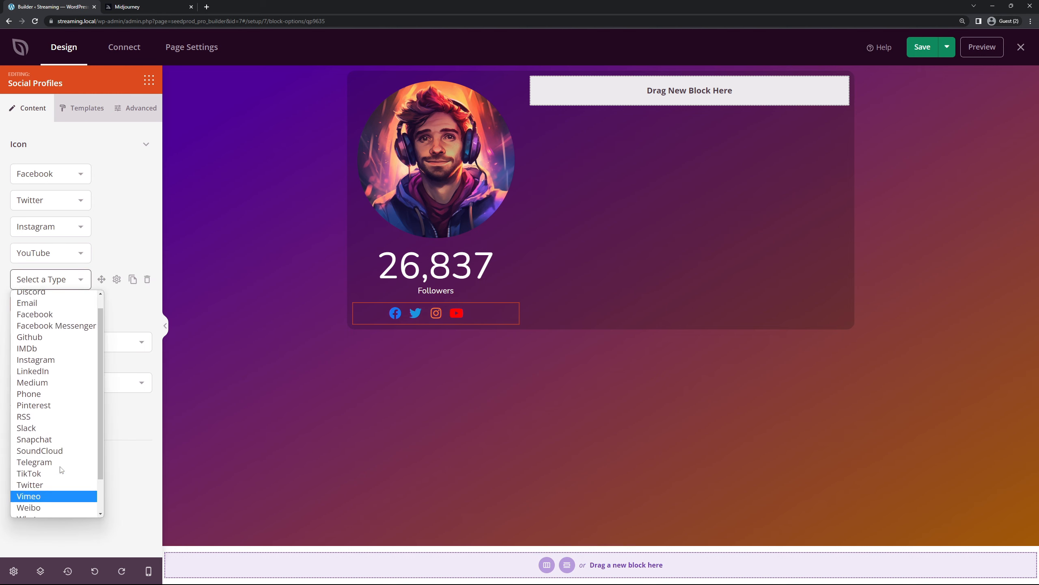
{"action": "left_click", "coordinate": [129, 310]}
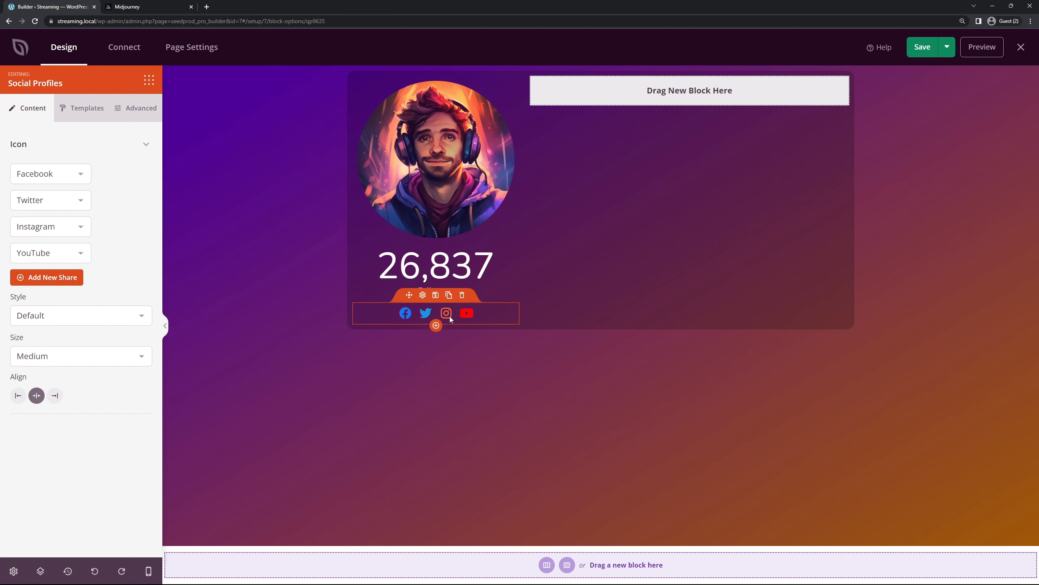
Set the social profile icons to the Stacked style and Large size with center alignment.
{"action": "left_click", "coordinate": [53, 315]}
{"action": "left_click", "coordinate": [41, 343]}
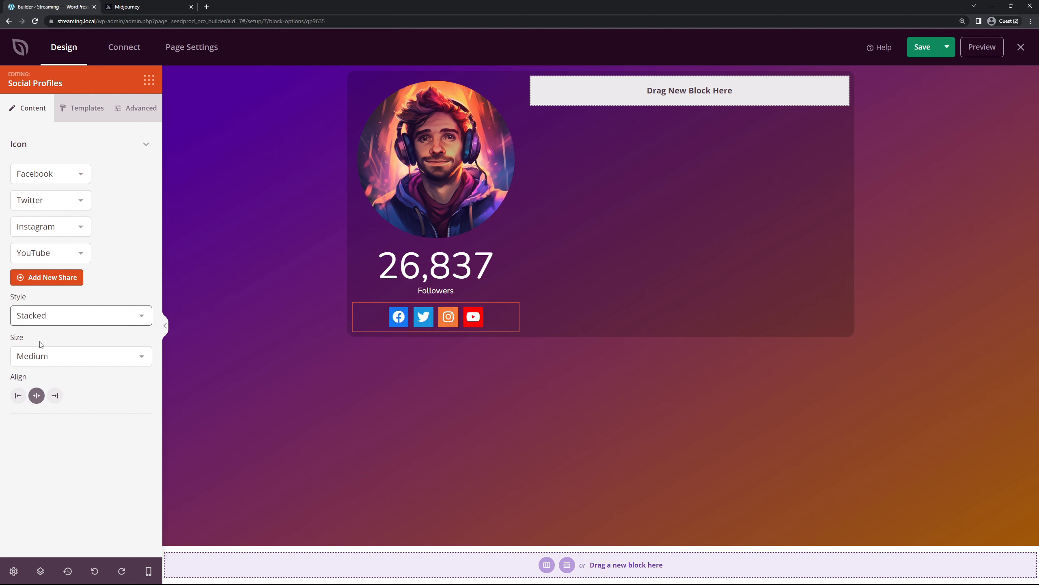
{"action": "left_click", "coordinate": [75, 356]}
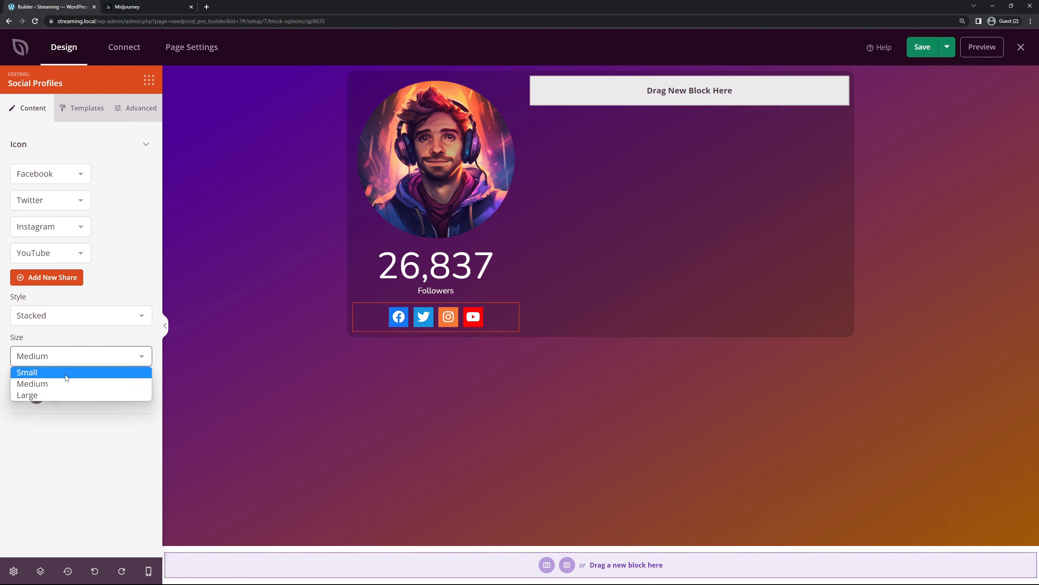
{"action": "left_click", "coordinate": [59, 394]}
{"action": "left_click", "coordinate": [18, 395]}
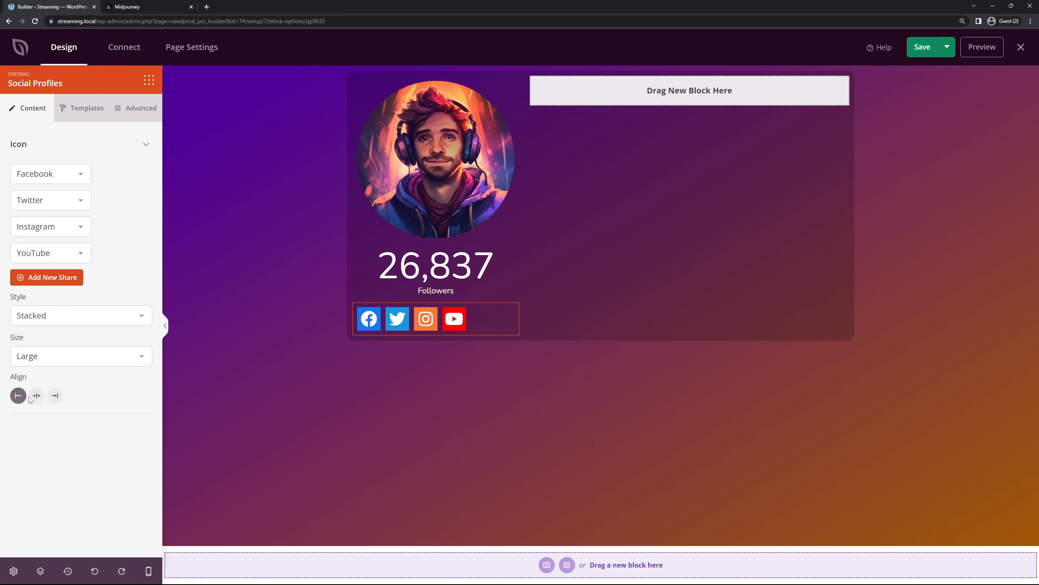
{"action": "left_click", "coordinate": [37, 395]}
Apply the template with round, brand-colored icons to the Social Profiles block.
{"action": "left_click", "coordinate": [90, 117]}
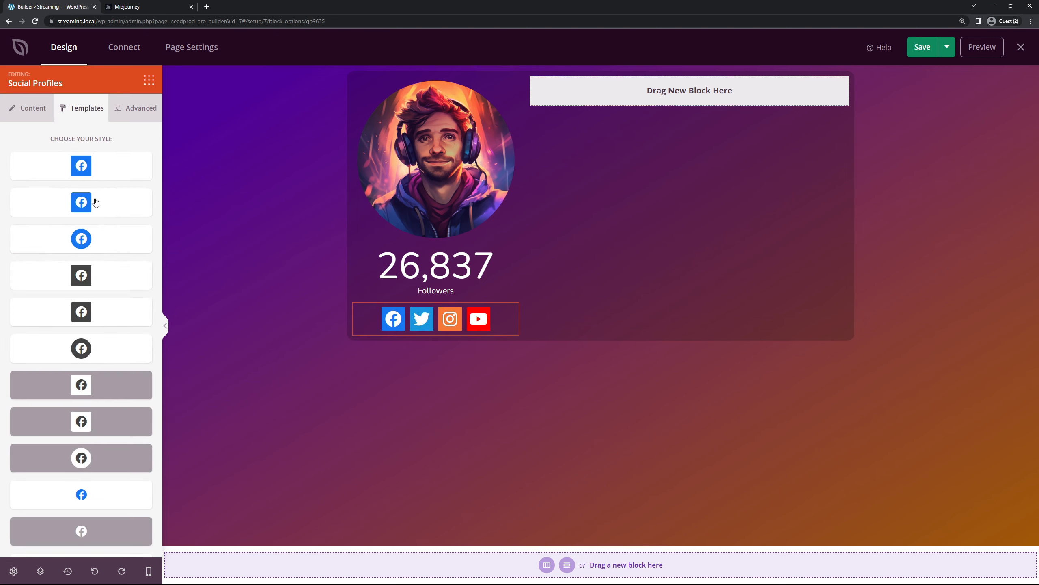
{"action": "left_click", "coordinate": [84, 348]}
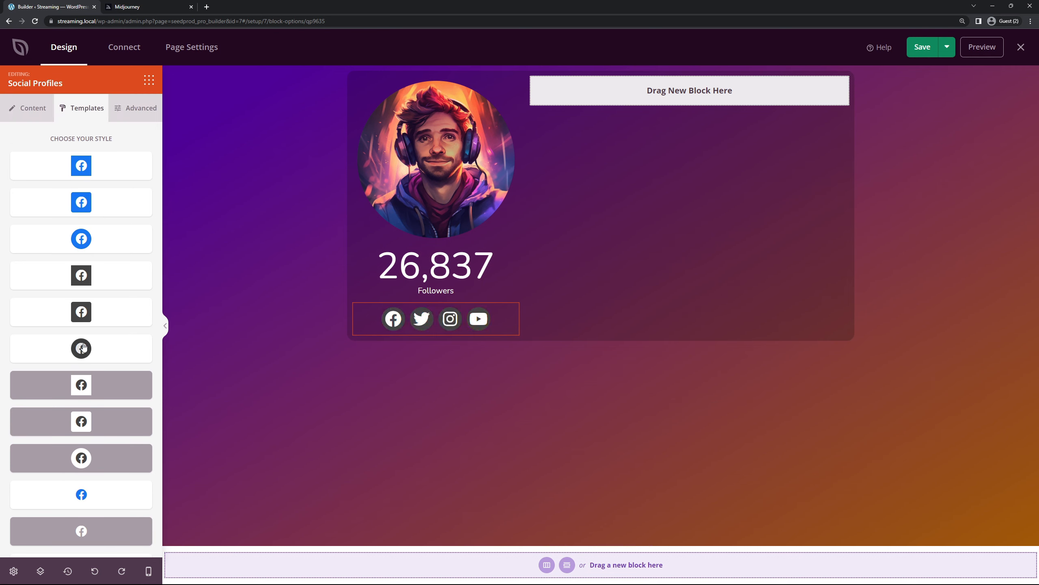
{"action": "mouse_move", "coordinate": [365, 324]}
{"action": "left_click", "coordinate": [86, 241]}
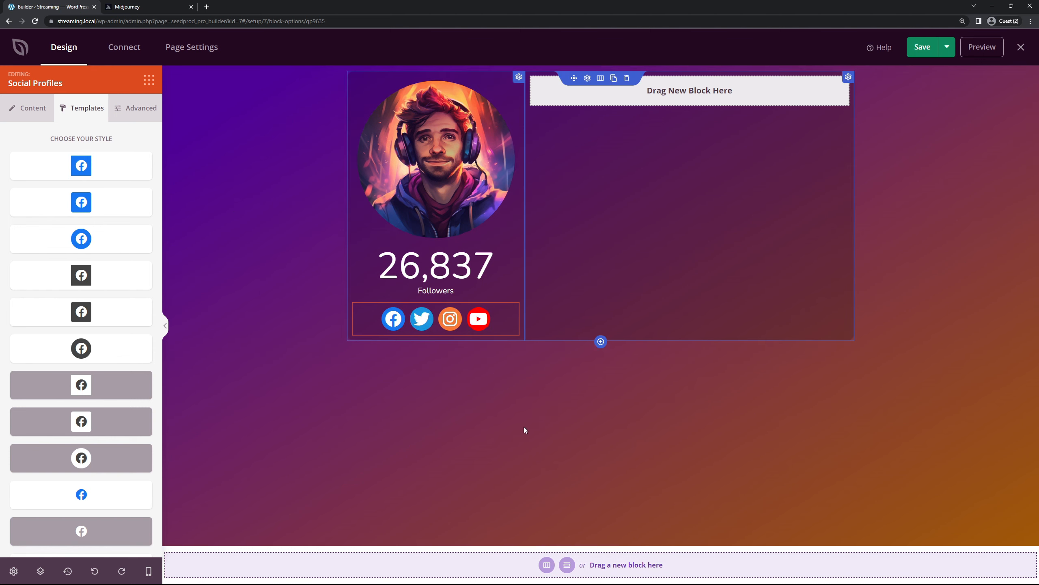
Set the icon color of the social profiles to purple #5D00B9.
{"action": "left_click", "coordinate": [136, 108]}
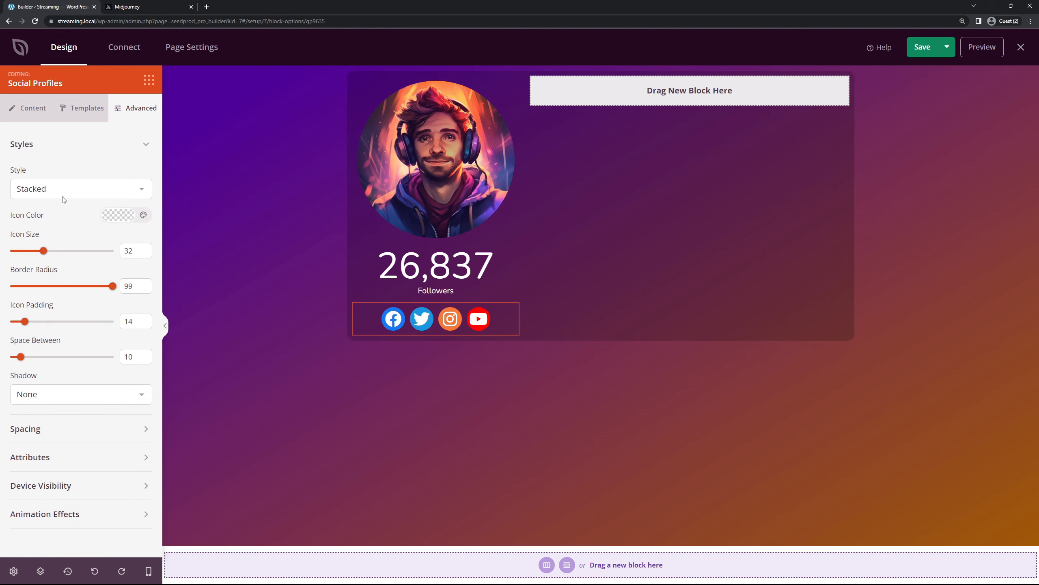
{"action": "left_click", "coordinate": [113, 218]}
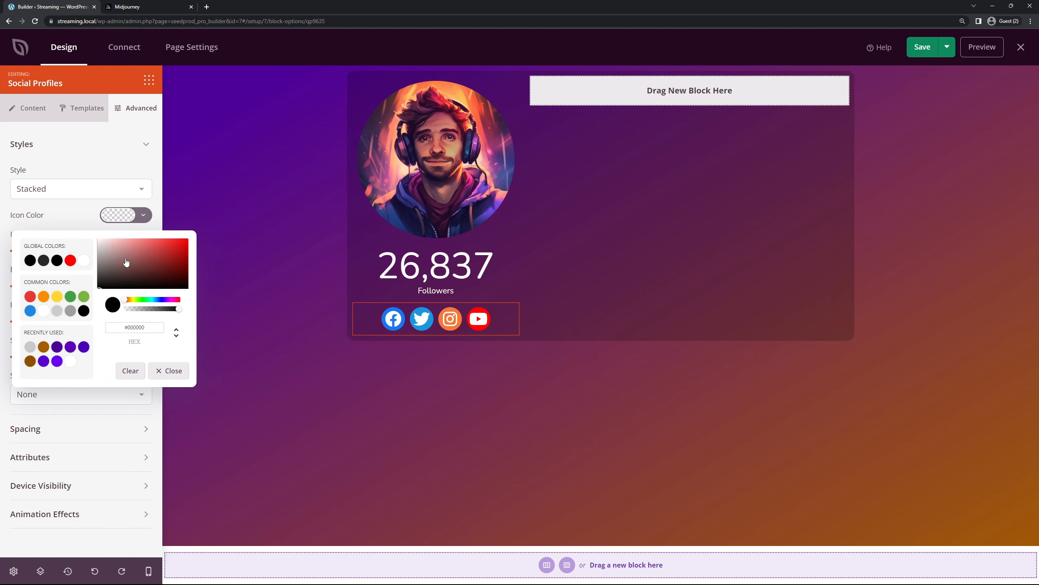
{"action": "left_click", "coordinate": [70, 347]}
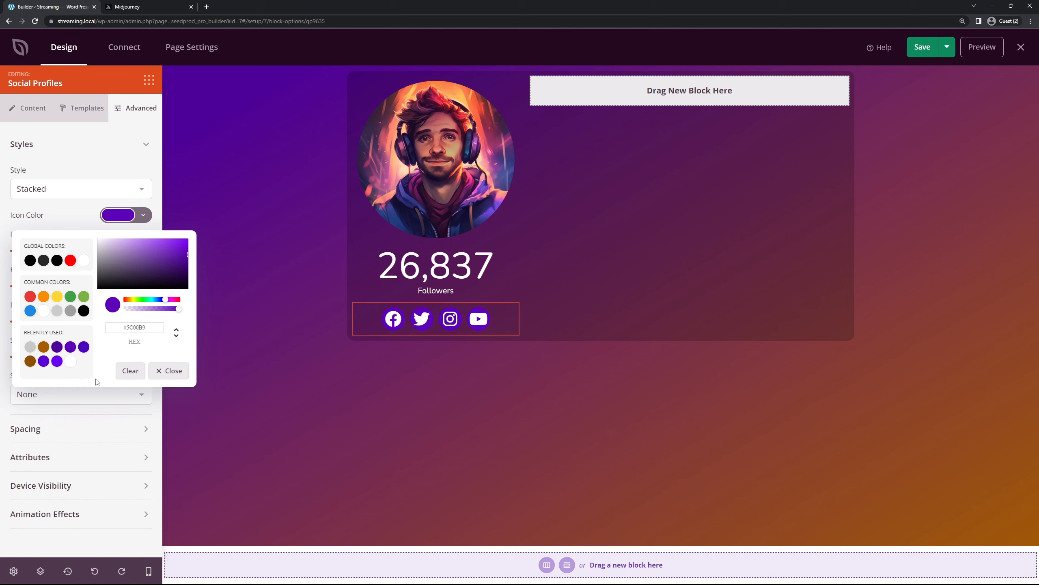
{"action": "left_click", "coordinate": [168, 371]}
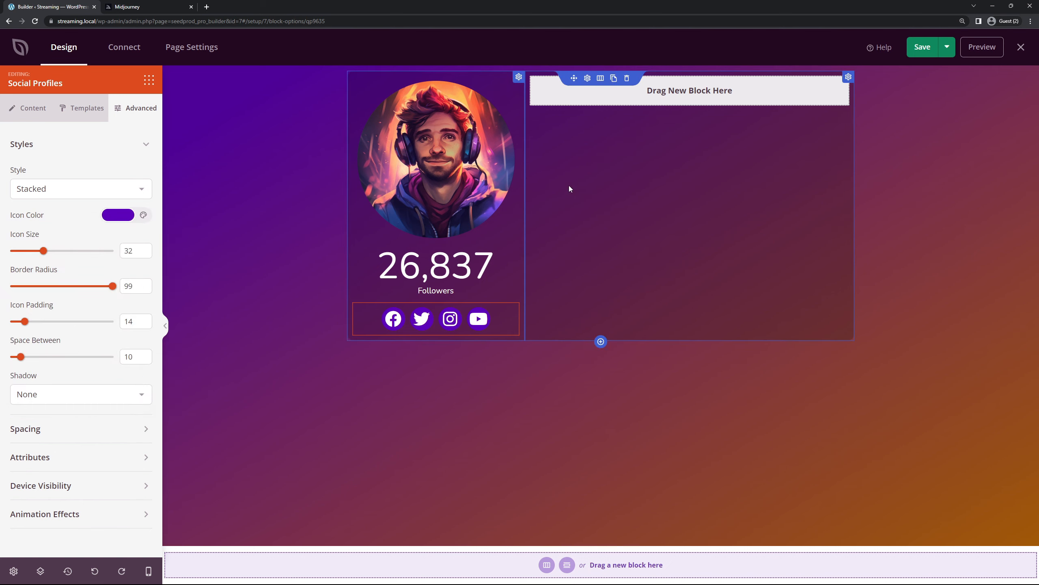
Give the avatar column a solid right border of width 5 in a semi-transparent dark color.
{"action": "left_click", "coordinate": [519, 79]}
{"action": "left_click", "coordinate": [122, 108]}
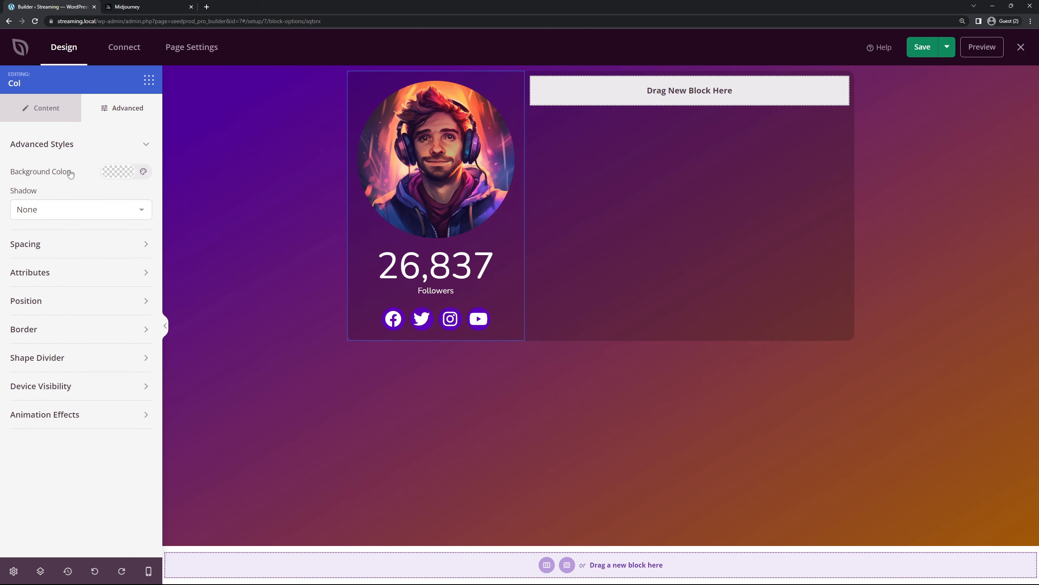
{"action": "left_click", "coordinate": [69, 329]}
{"action": "scroll", "coordinate": [102, 369], "scroll_direction": "down", "scroll_amount": 2}
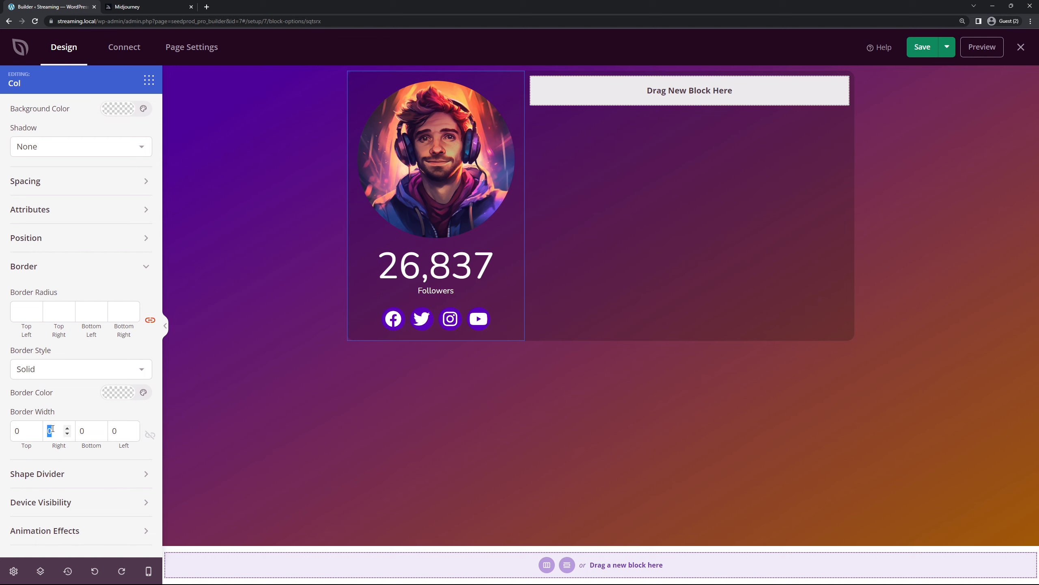
{"action": "left_click", "coordinate": [116, 395]}
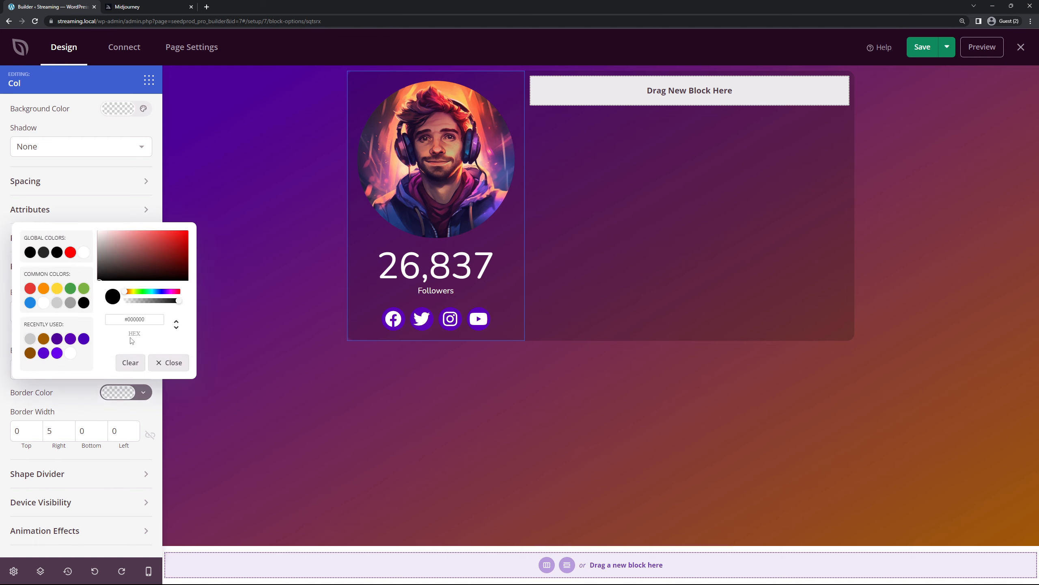
{"action": "left_click", "coordinate": [103, 277]}
{"action": "left_click_drag", "start_coordinate": [179, 301], "coordinate": [142, 304]}
{"action": "left_click", "coordinate": [501, 412]}
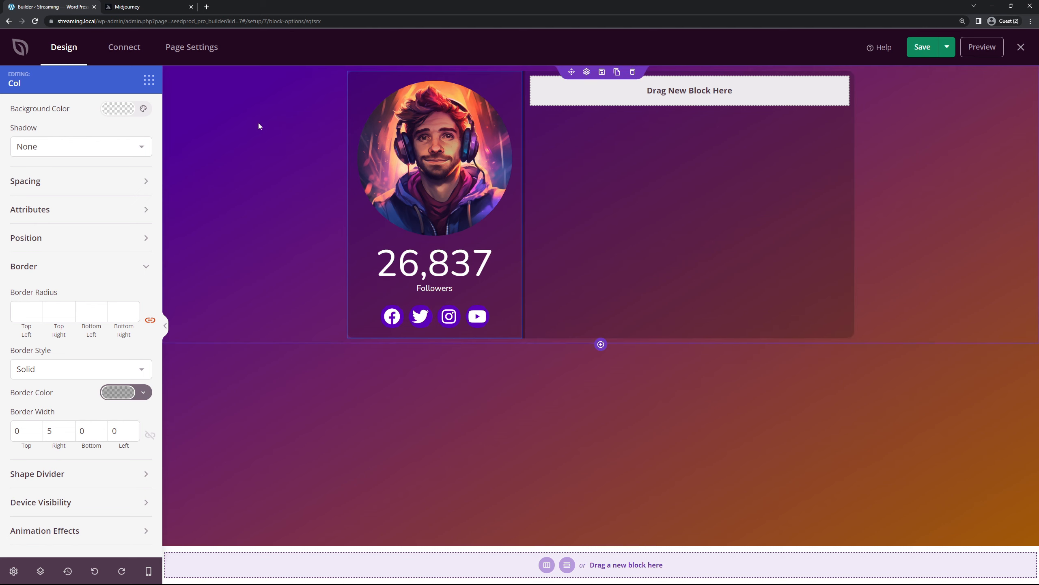
Clear the block search and place a Headline block in the empty column beside the avatar.
{"action": "left_click", "coordinate": [149, 80]}
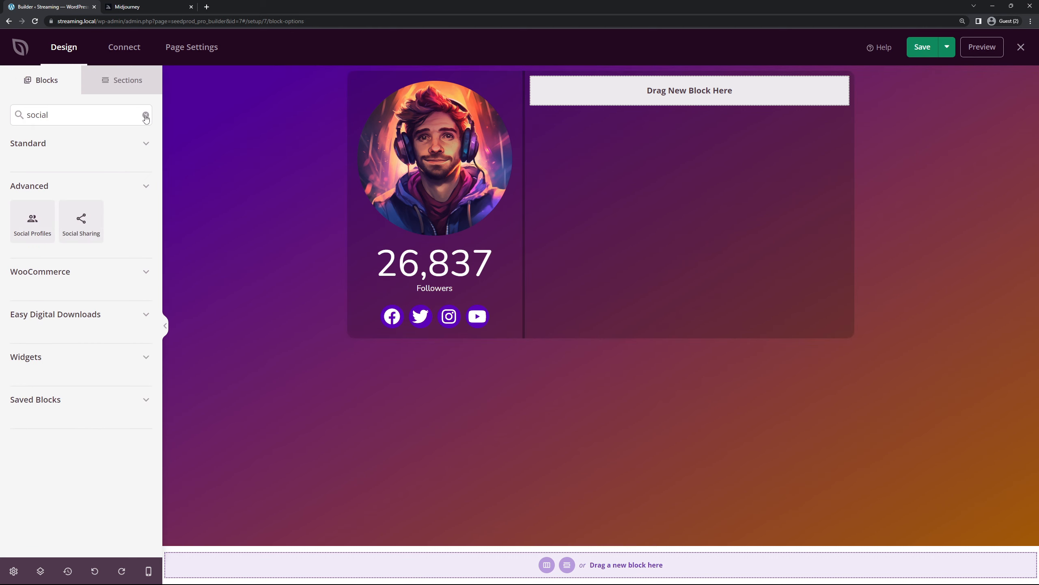
{"action": "left_click", "coordinate": [145, 115]}
{"action": "left_click_drag", "start_coordinate": [195, 214], "coordinate": [678, 91]}
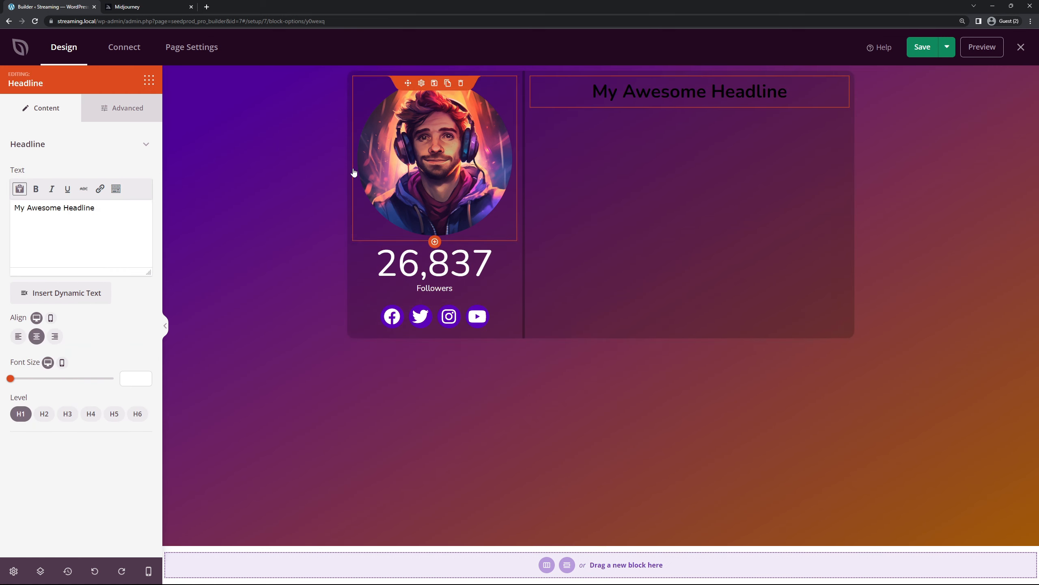
Replace the headline text with "Donate to SlickerGamer123".
{"action": "left_click_drag", "start_coordinate": [95, 207], "coordinate": [23, 204]}
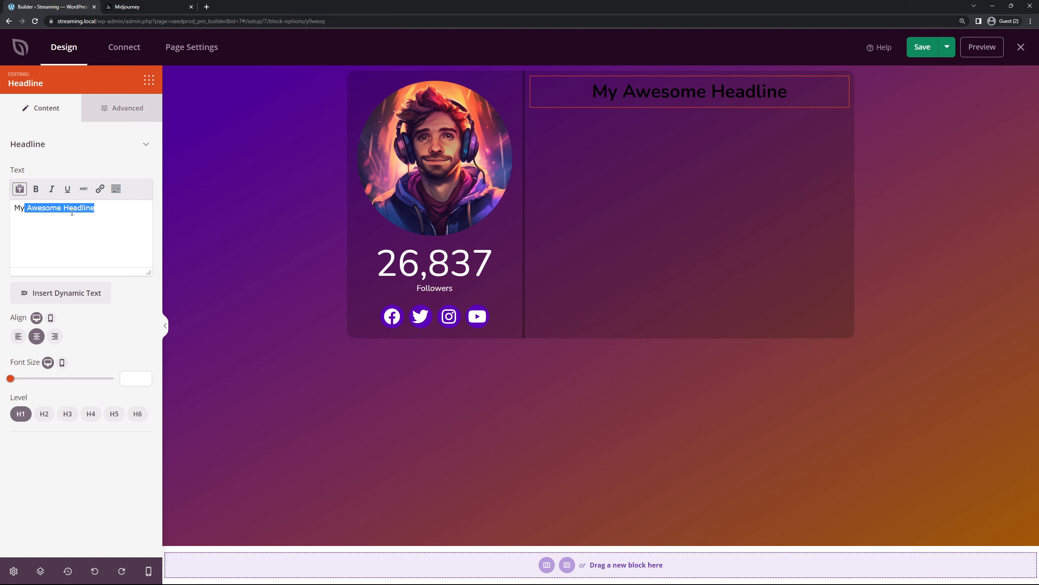
{"action": "key", "text": "BackSpace"}
{"action": "key", "text": "BackSpace"}
{"action": "key", "text": "BackSpace"}
{"action": "type", "text": "Donate t"}
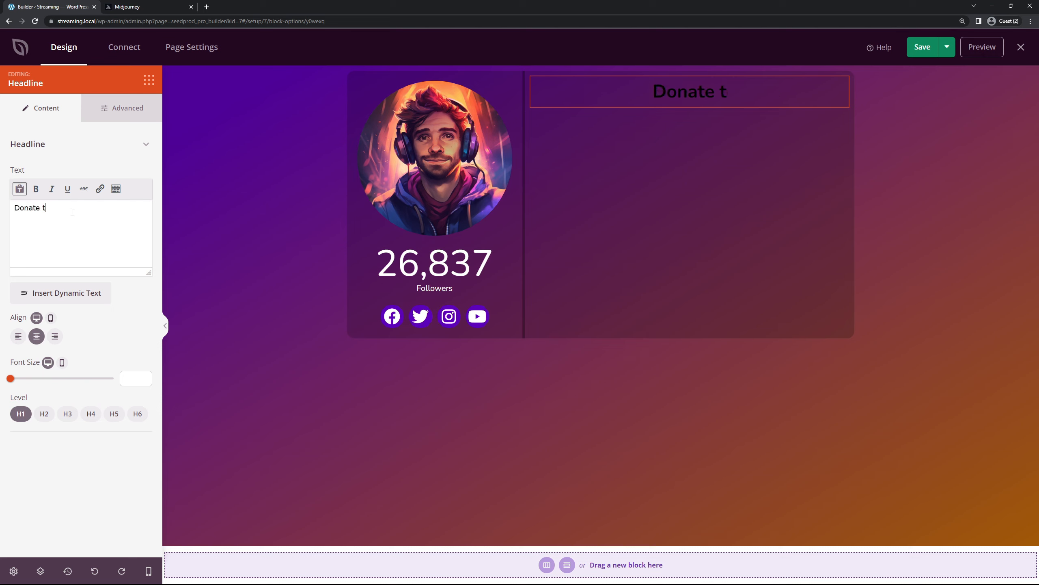
{"action": "type", "text": "o SlickerGamer123"}
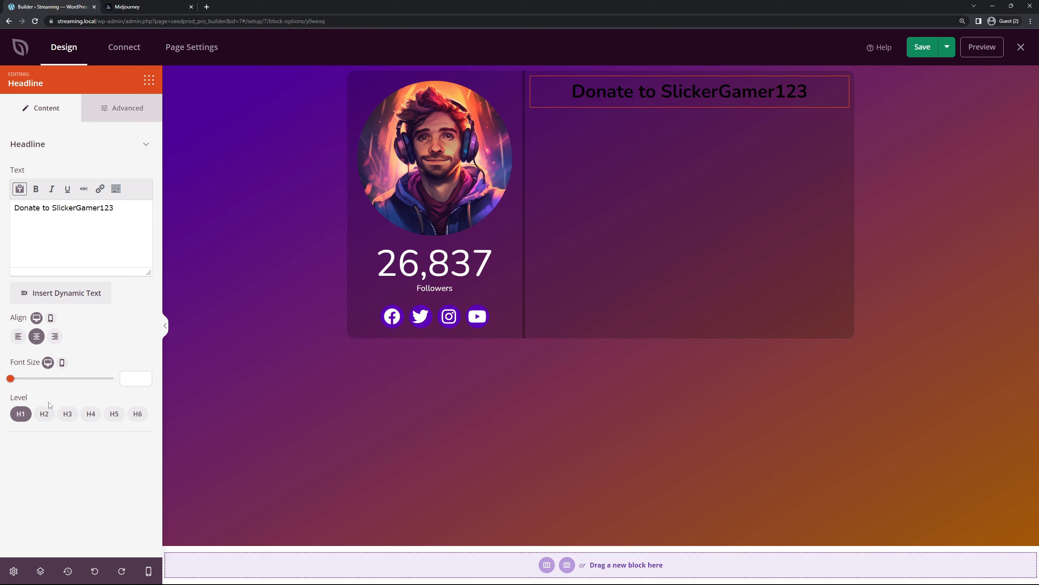
Set the headline's text color to orange #FB8C00 from the common colors.
{"action": "left_click", "coordinate": [121, 117]}
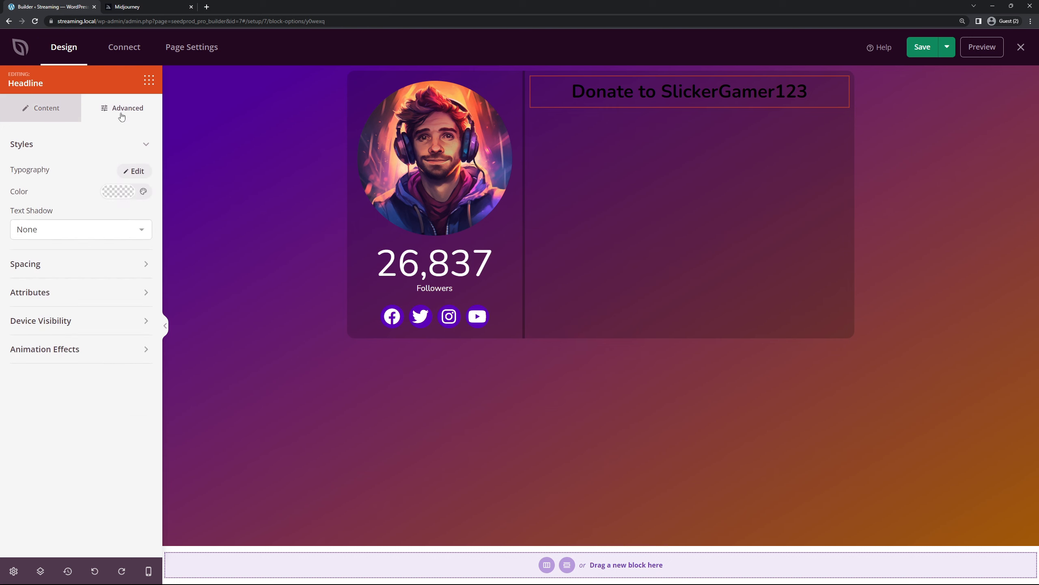
{"action": "left_click", "coordinate": [113, 197]}
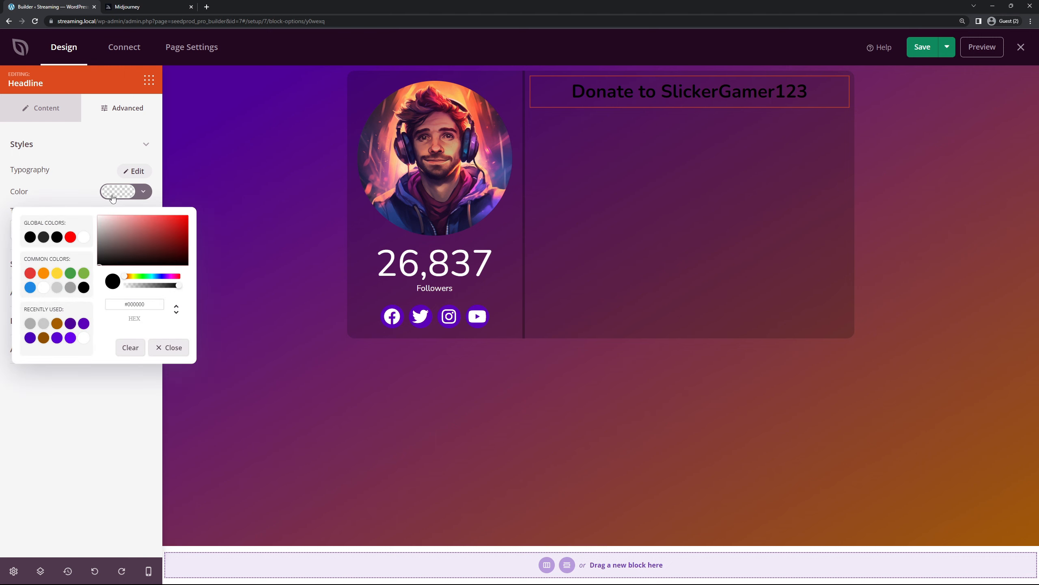
{"action": "left_click", "coordinate": [45, 275]}
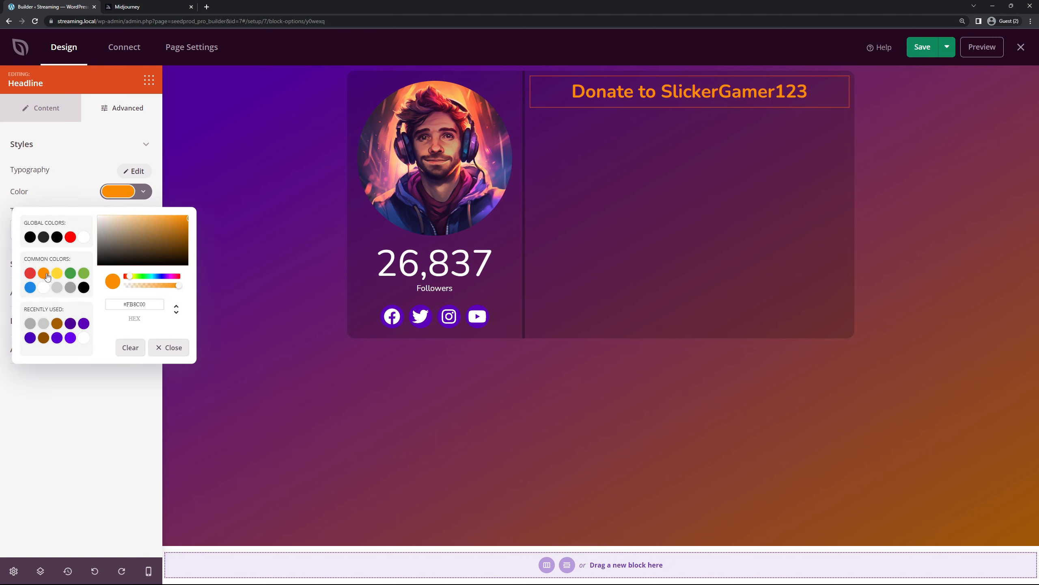
Set the headline's font family to Nunito with the Black 900 weight.
{"action": "left_click", "coordinate": [136, 172]}
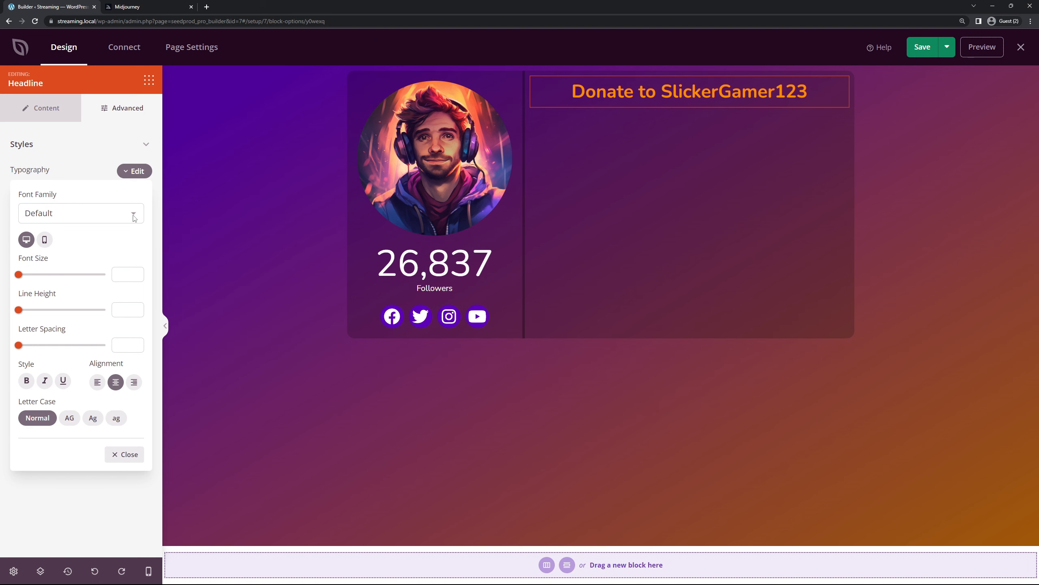
{"action": "left_click", "coordinate": [93, 219]}
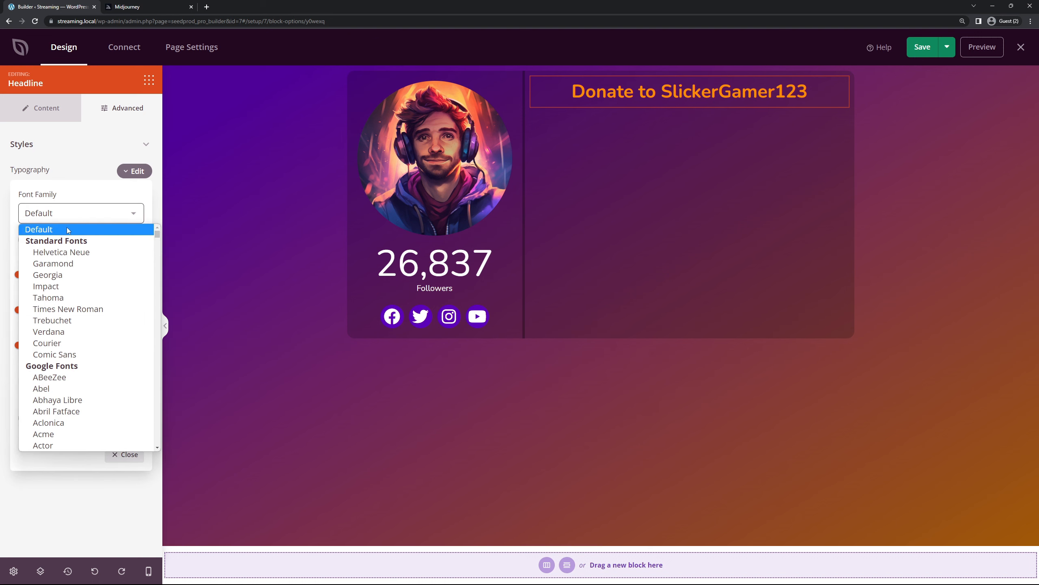
{"action": "type", "text": "nunito"}
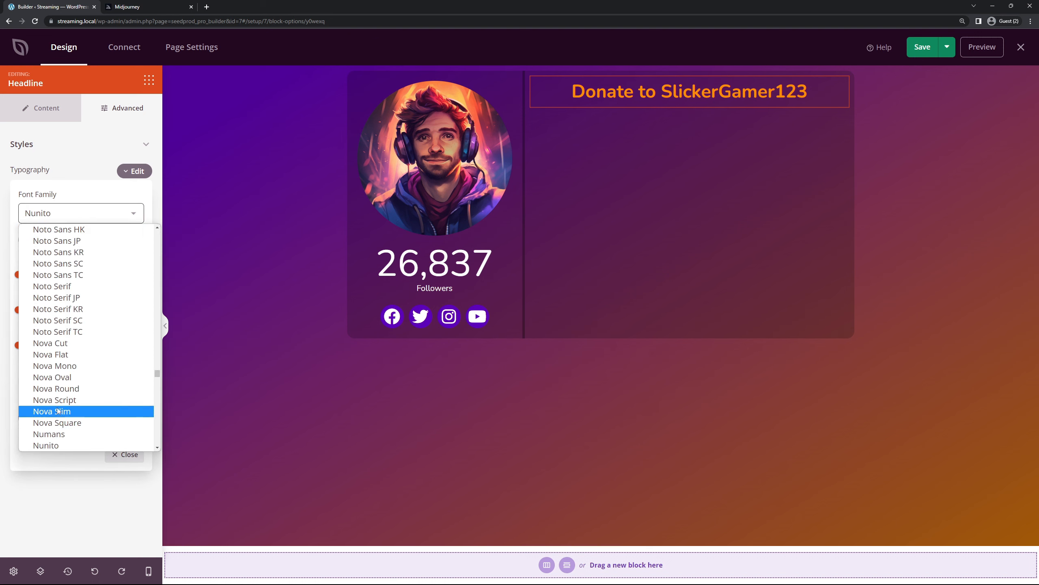
{"action": "left_click", "coordinate": [65, 446]}
{"action": "left_click", "coordinate": [90, 238]}
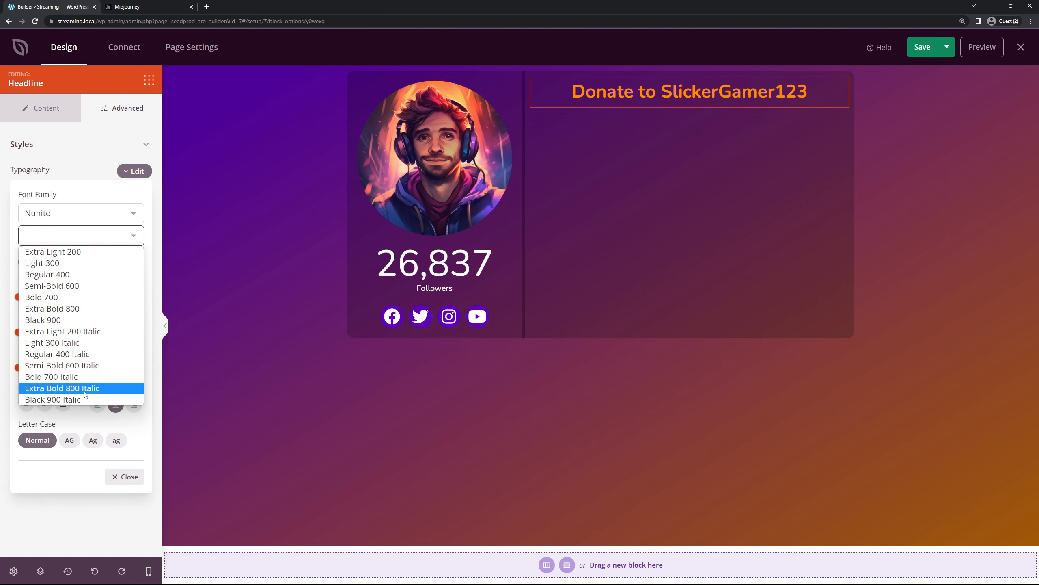
{"action": "left_click", "coordinate": [61, 320]}
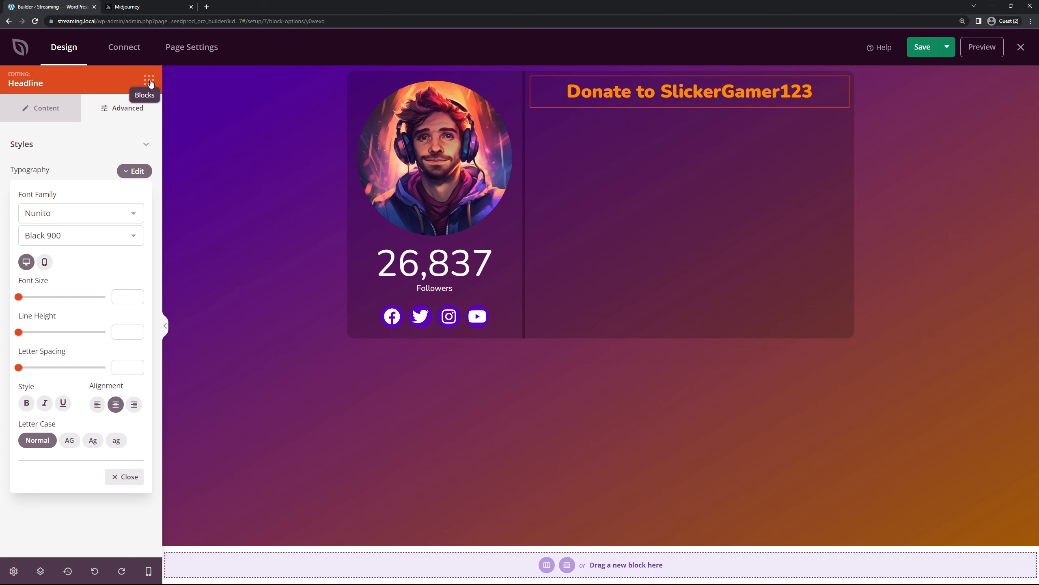
Place a Text block directly below the donation headline.
{"action": "left_click", "coordinate": [149, 80]}
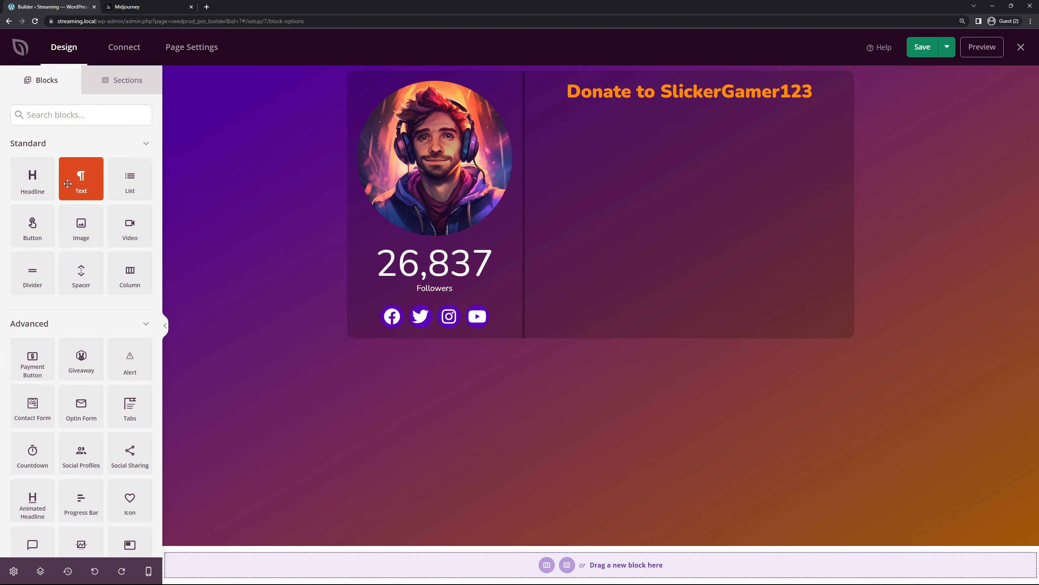
{"action": "left_click_drag", "start_coordinate": [81, 180], "coordinate": [693, 110]}
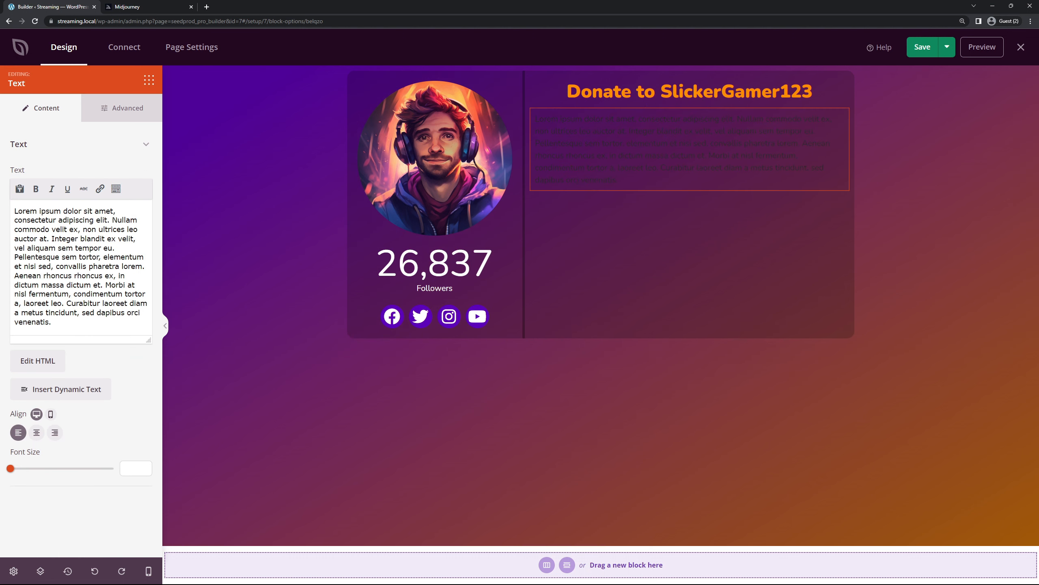
Replace the text block's content with "Thank you for supporting SlickGamer123, the epitome of a great Twitch streamer." and center it.
{"action": "key", "text": "ctrl+a"}
{"action": "type", "text": "Thank you for supporting SlickGamer123, the epitome of a great Twitch streamer."}
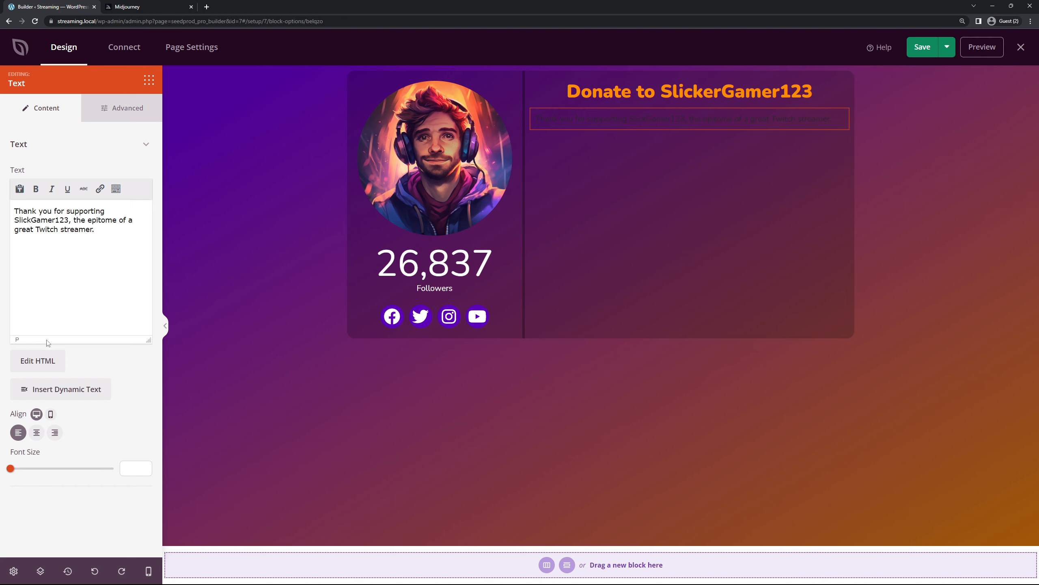
{"action": "left_click", "coordinate": [37, 433]}
Set the thank-you text's color to white and its font size to 12.
{"action": "left_click", "coordinate": [121, 111]}
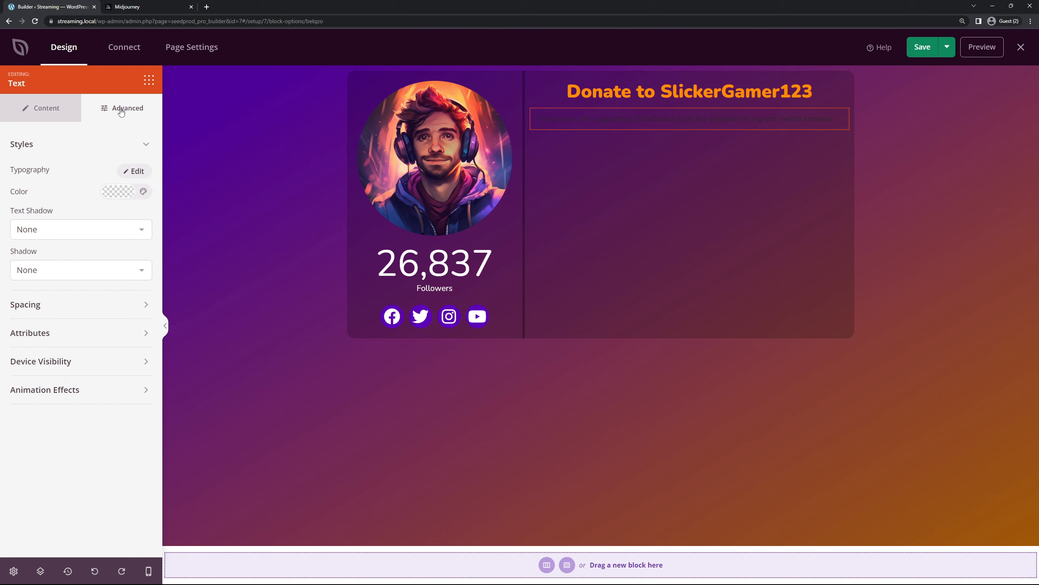
{"action": "left_click", "coordinate": [118, 195]}
{"action": "left_click_drag", "start_coordinate": [128, 242], "coordinate": [80, 197]}
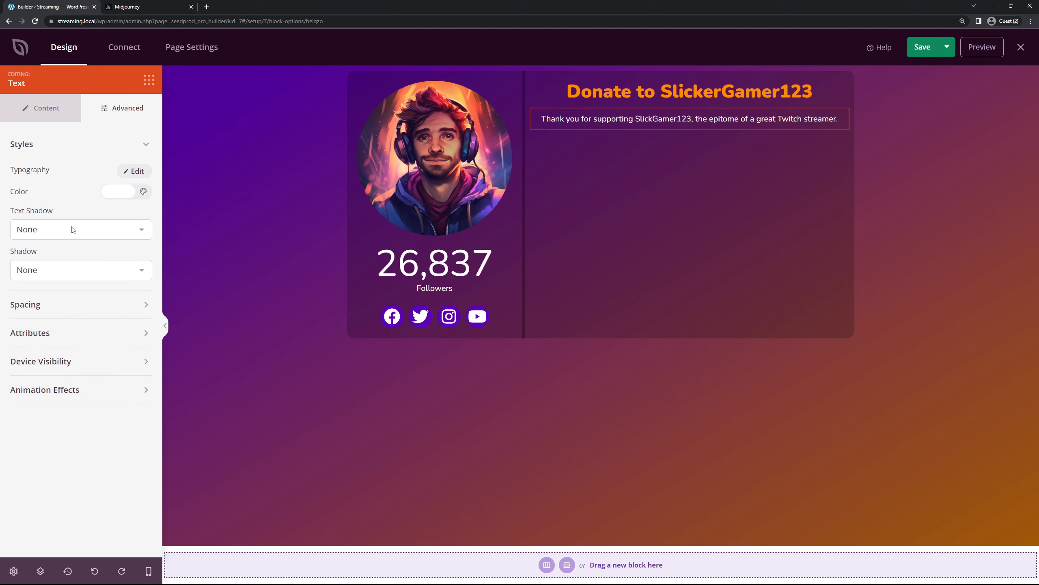
{"action": "left_click", "coordinate": [134, 171]}
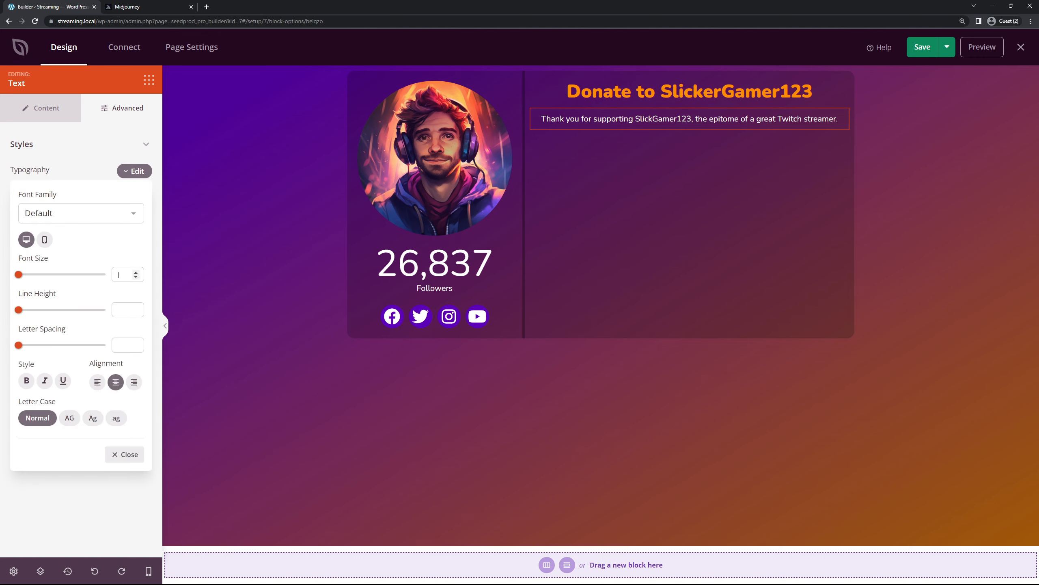
{"action": "type", "text": "12"}
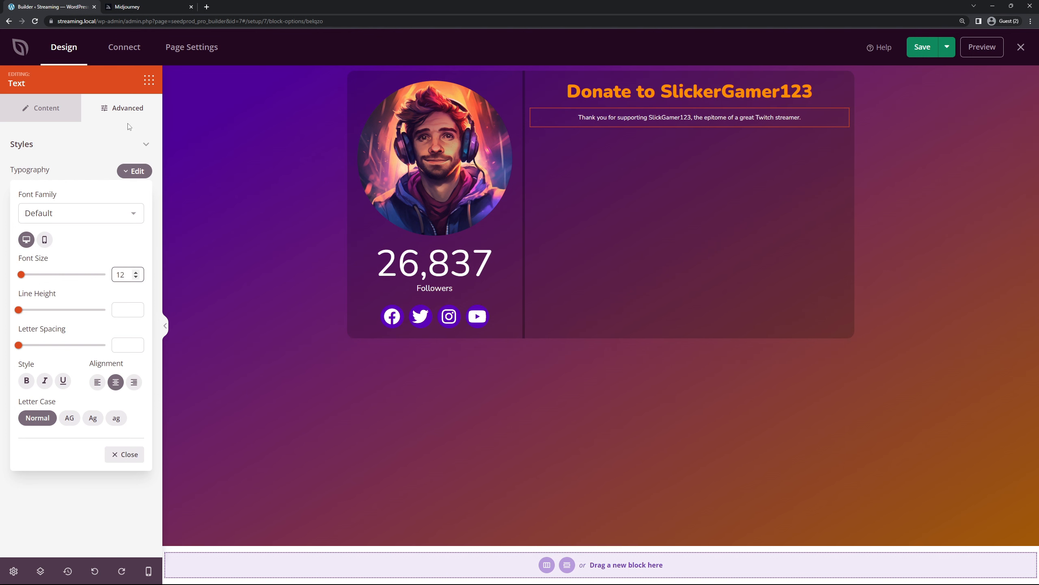
Set the thank-you text block's padding to 0 on all sides.
{"action": "left_click", "coordinate": [145, 147]}
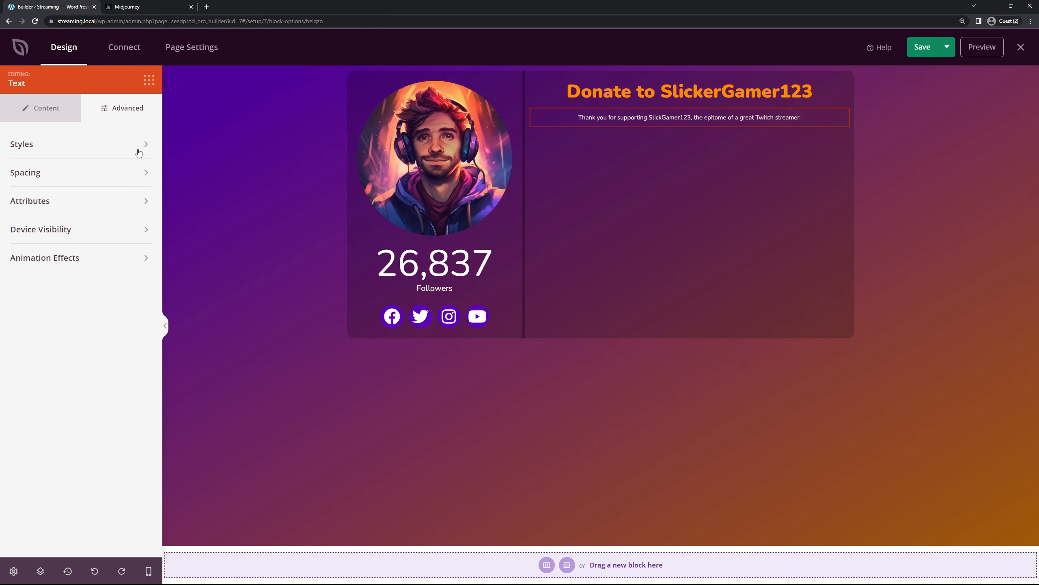
{"action": "left_click", "coordinate": [48, 176]}
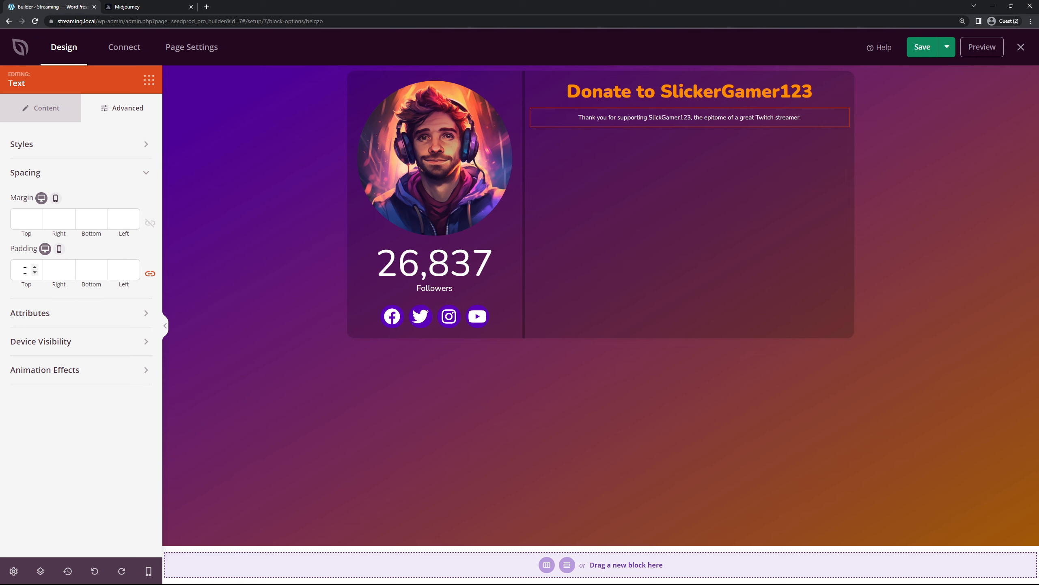
{"action": "type", "text": "0"}
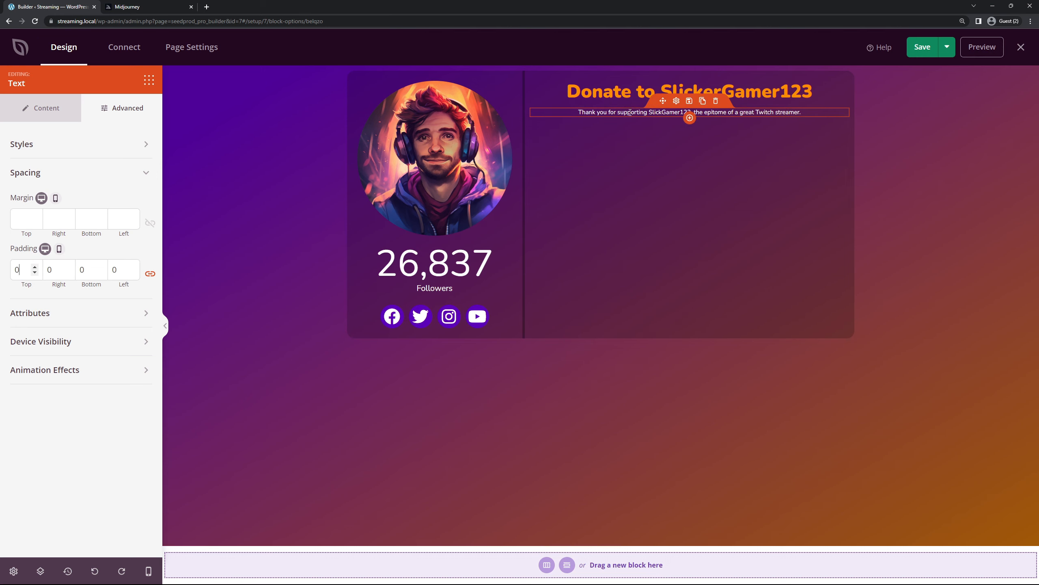
Set the donation headline's padding to 0 on all sides.
{"action": "left_click", "coordinate": [676, 83]}
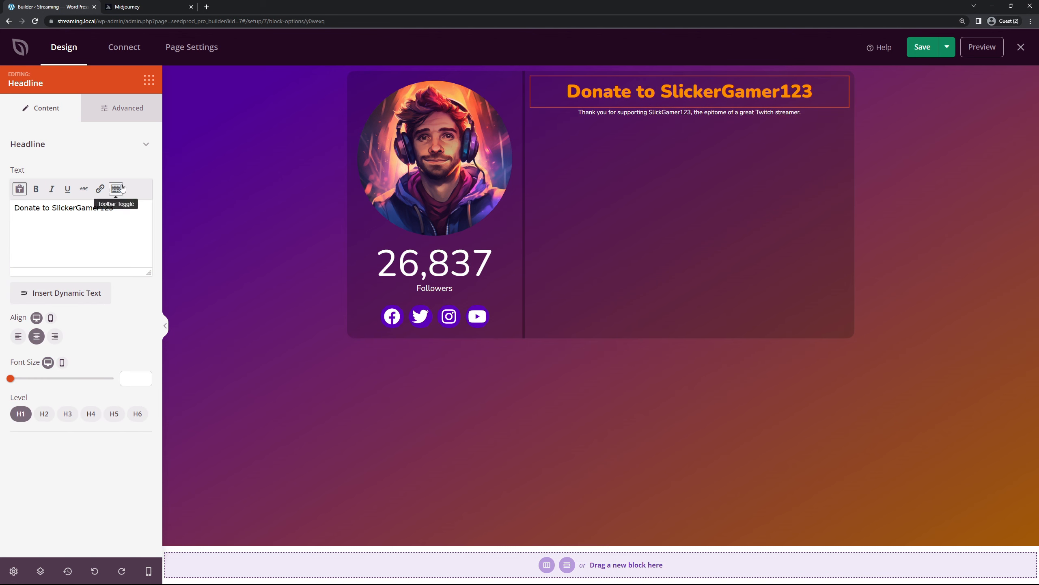
{"action": "left_click", "coordinate": [114, 119]}
{"action": "left_click", "coordinate": [35, 265]}
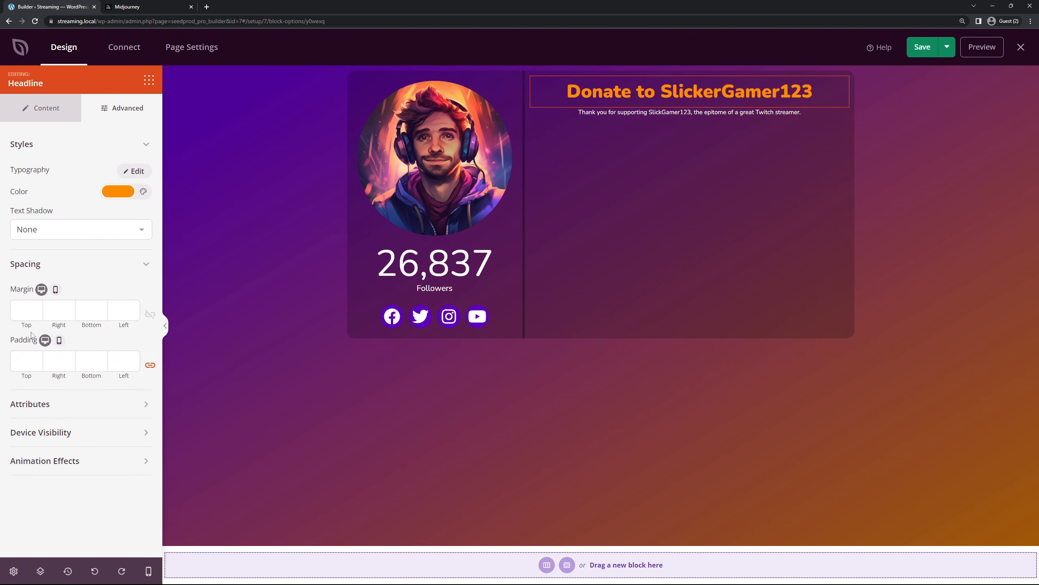
{"action": "type", "text": "0"}
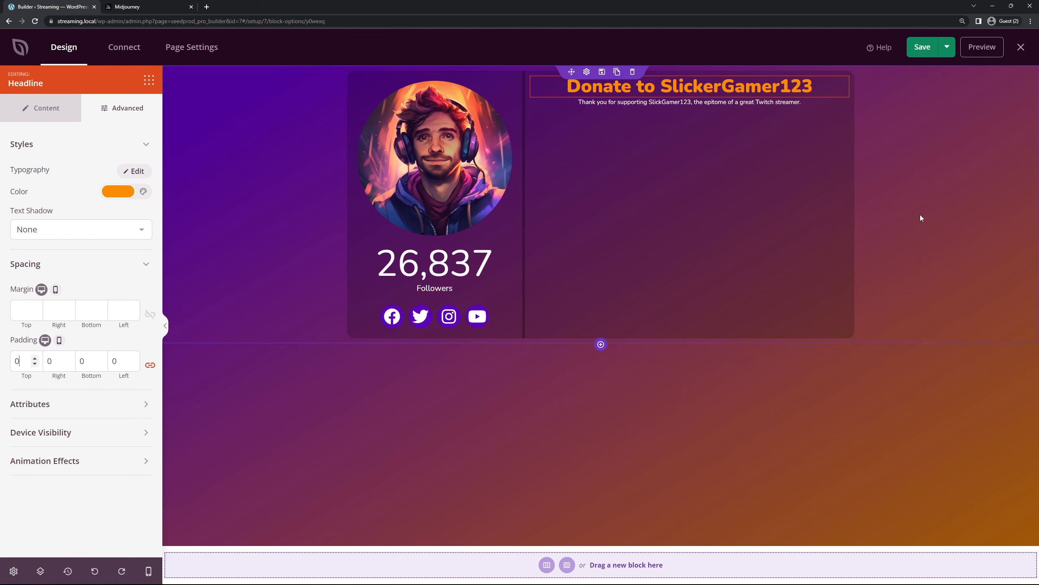
Find the Divider block and place it directly below the thank-you text.
{"action": "left_click", "coordinate": [149, 82]}
{"action": "left_click", "coordinate": [68, 114]}
{"action": "type", "text": "d"}
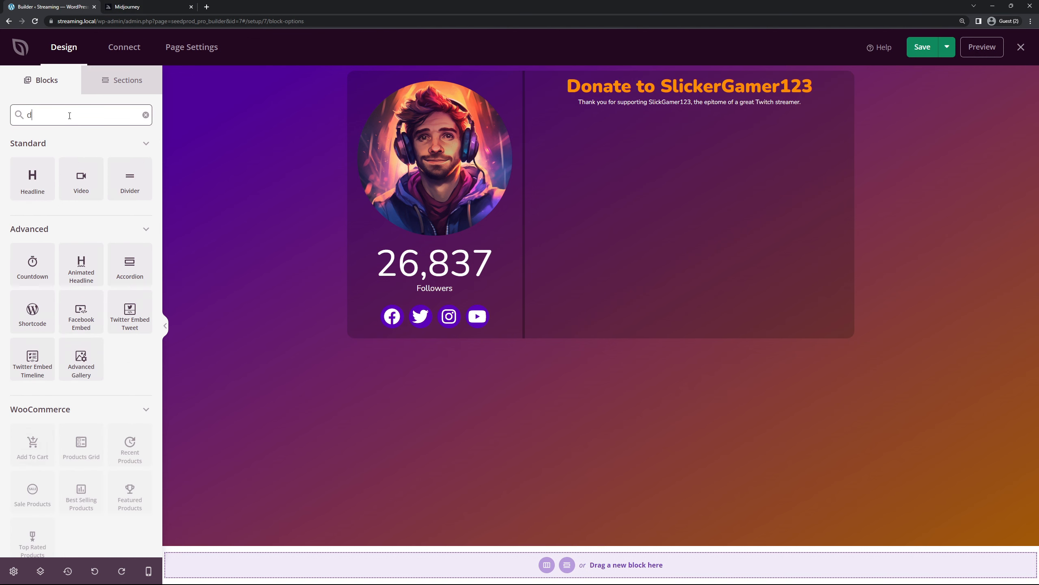
{"action": "type", "text": "ivider"}
{"action": "left_click_drag", "start_coordinate": [32, 178], "coordinate": [702, 123]}
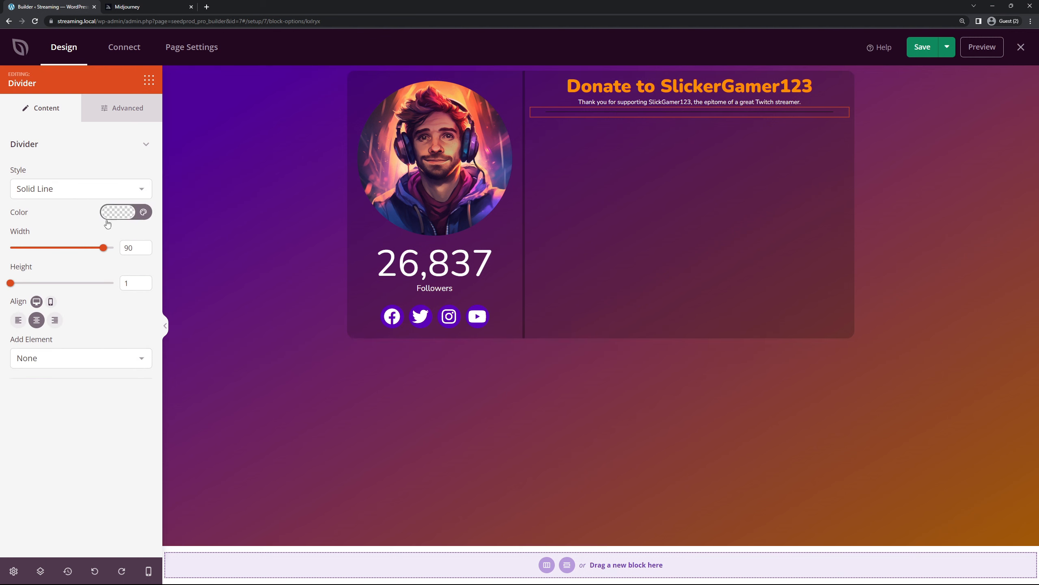
Set the divider's width to 53 and its height to 5.
{"action": "left_click_drag", "start_coordinate": [103, 252], "coordinate": [65, 254]}
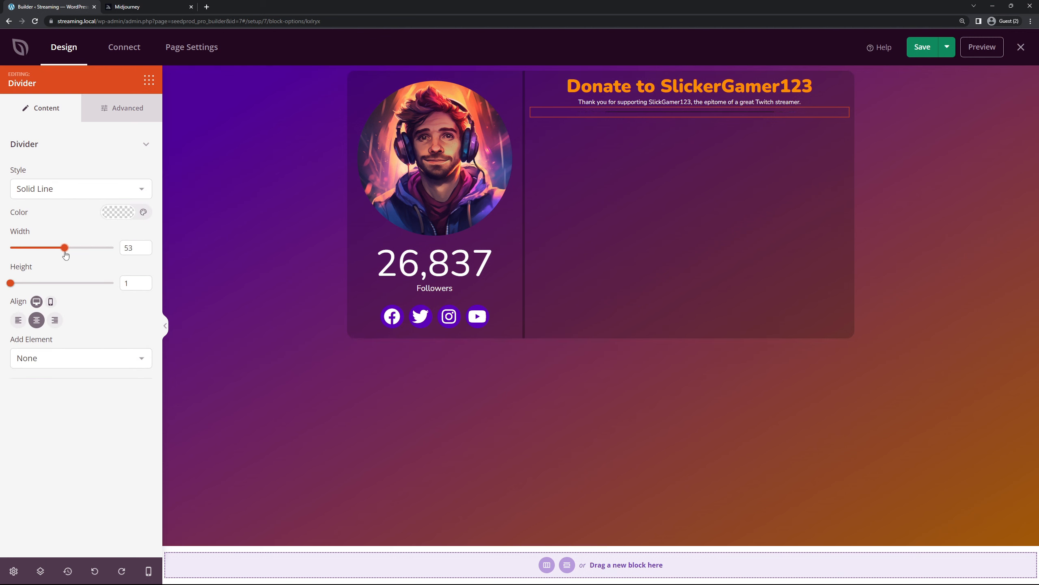
{"action": "left_click", "coordinate": [144, 285]}
{"action": "left_click", "coordinate": [144, 282]}
{"action": "left_click", "coordinate": [143, 282]}
{"action": "left_click", "coordinate": [143, 281]}
{"action": "left_click", "coordinate": [143, 282]}
{"action": "left_click", "coordinate": [144, 281]}
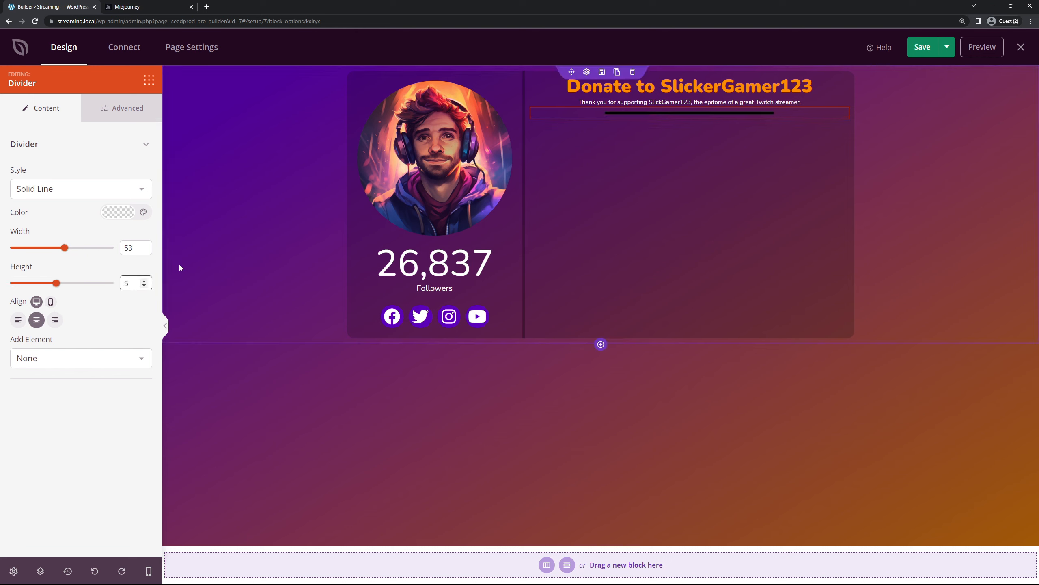
{"action": "left_click", "coordinate": [80, 307]}
Set the divider's color to semi-transparent black.
{"action": "left_click", "coordinate": [117, 212]}
{"action": "left_click", "coordinate": [99, 286]}
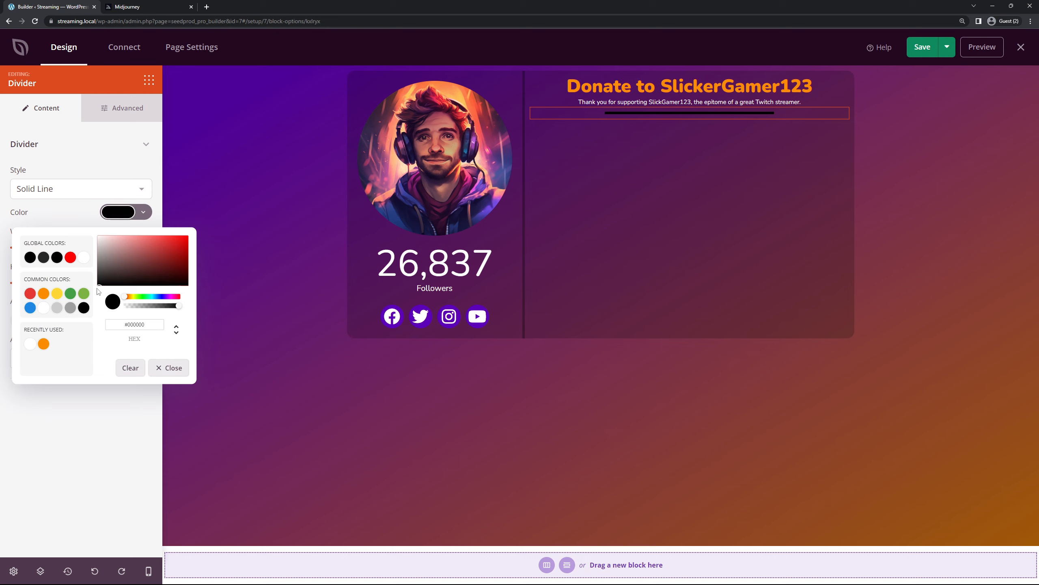
{"action": "left_click_drag", "start_coordinate": [180, 306], "coordinate": [142, 311]}
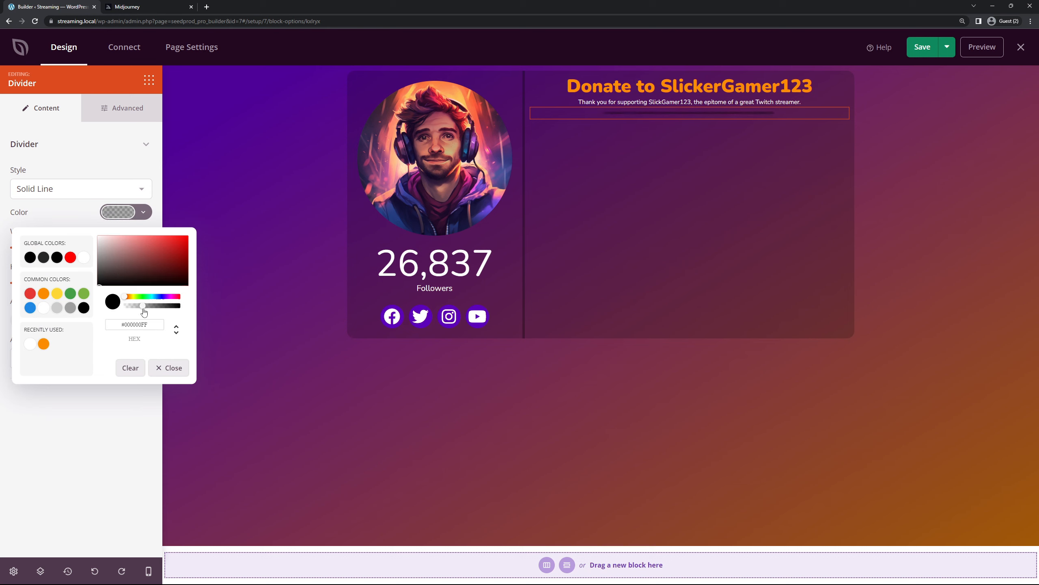
{"action": "left_click", "coordinate": [90, 410]}
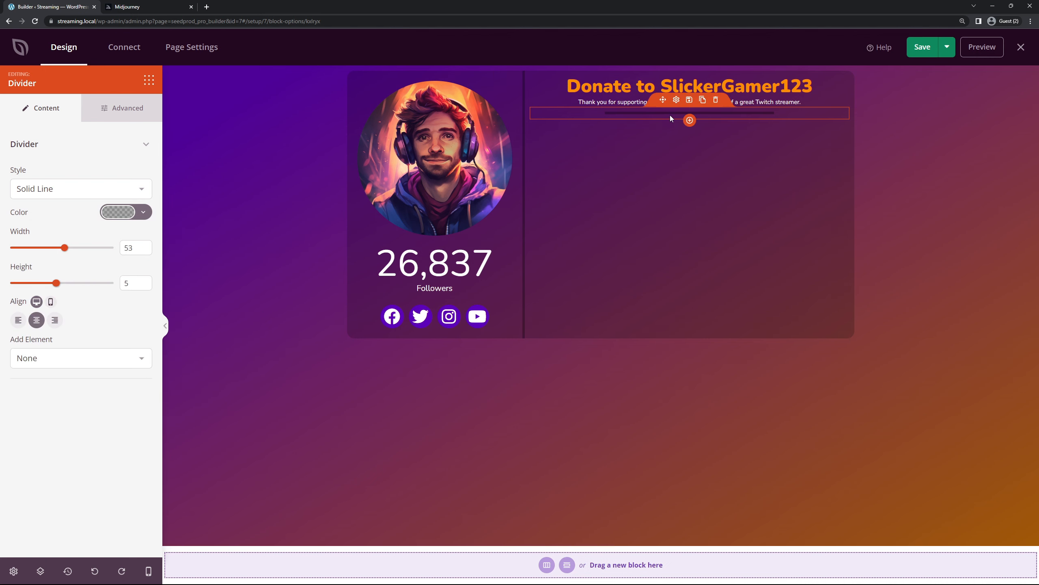
Duplicate the divider and shorten the copy to about a third of the column width.
{"action": "left_click", "coordinate": [703, 101]}
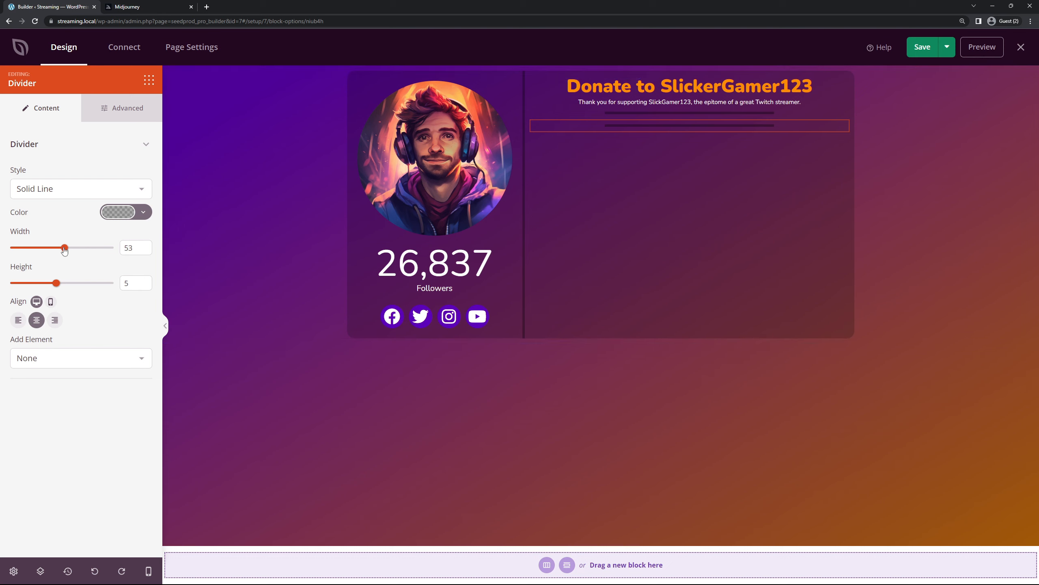
{"action": "left_click_drag", "start_coordinate": [64, 248], "coordinate": [45, 252]}
Set the shorter divider's top padding to 0.
{"action": "left_click", "coordinate": [120, 118]}
{"action": "left_click", "coordinate": [39, 233]}
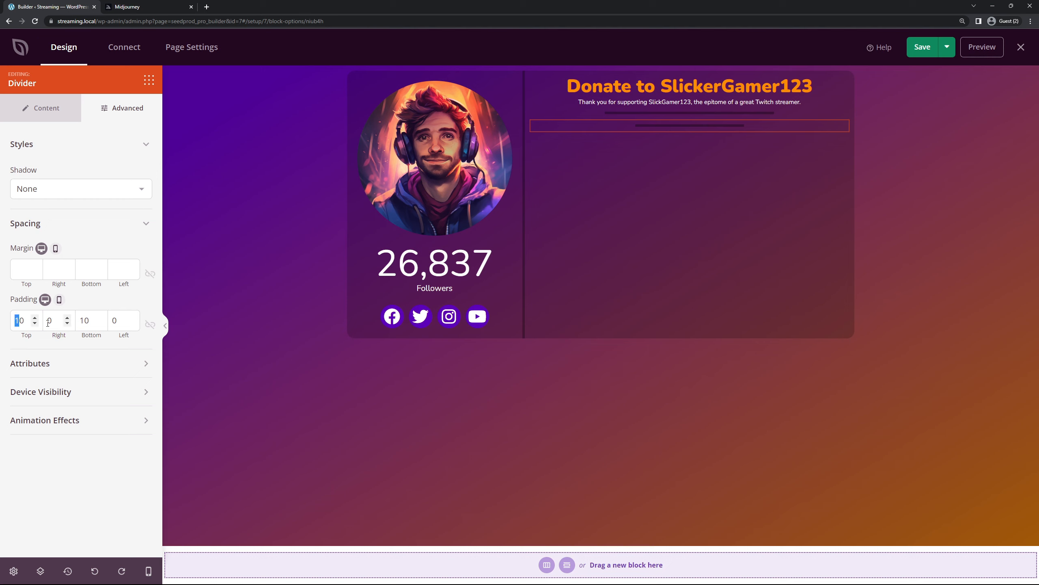
{"action": "type", "text": "0"}
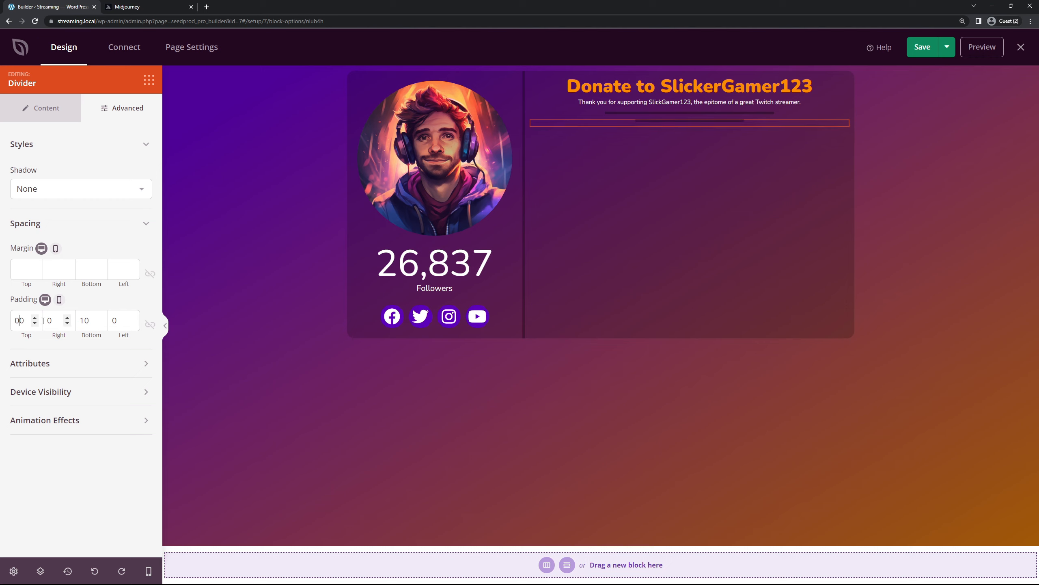
{"action": "key", "text": "BackSpace"}
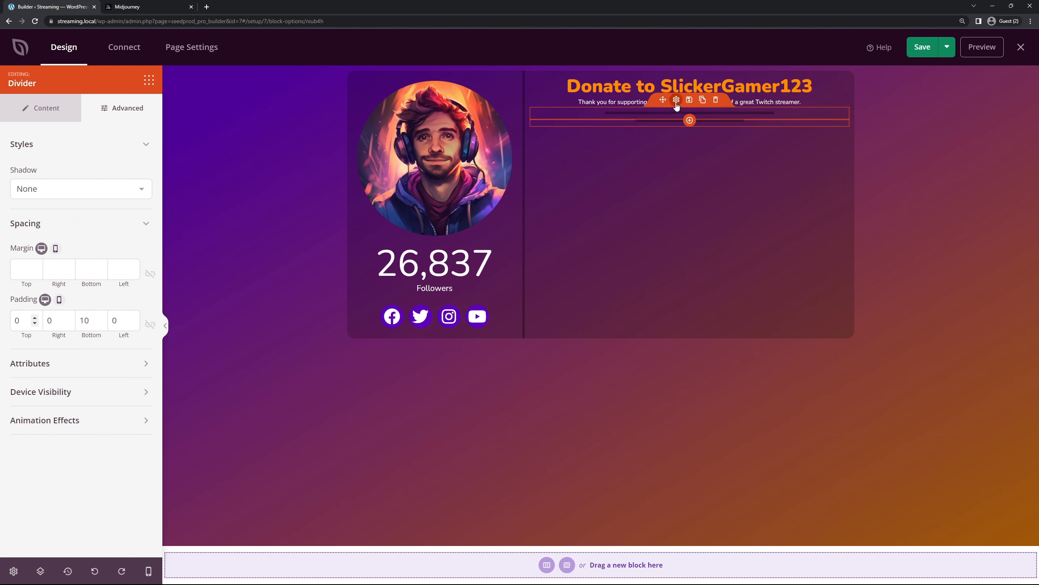
Set the longer upper divider's top margin to 10.
{"action": "left_click", "coordinate": [671, 110]}
{"action": "left_click", "coordinate": [27, 273]}
{"action": "type", "text": "1"}
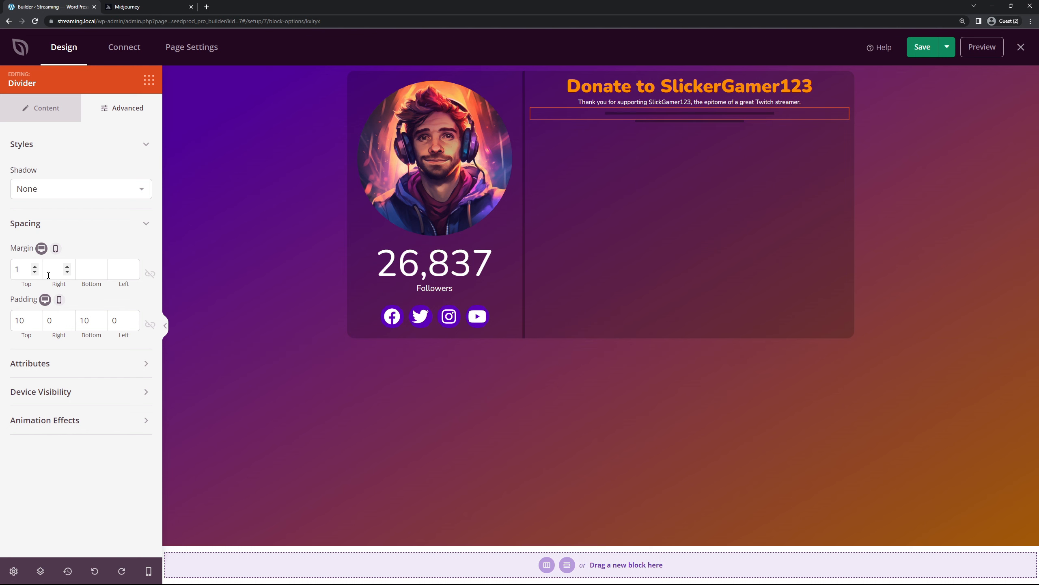
{"action": "type", "text": "0"}
{"action": "left_click", "coordinate": [636, 132]}
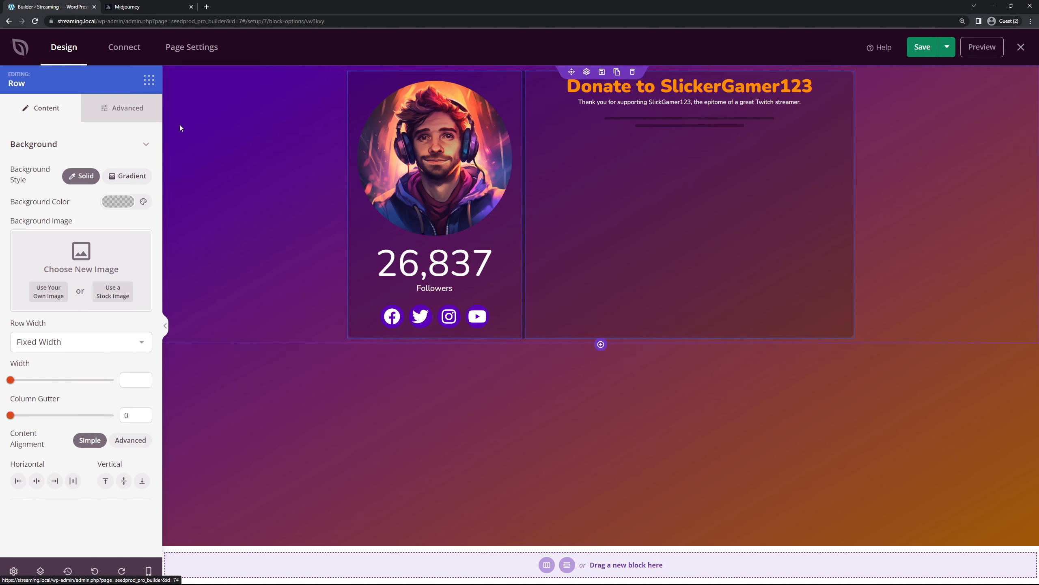
Clear the block search and place a Progress Bar block below the two dividers.
{"action": "left_click", "coordinate": [148, 81]}
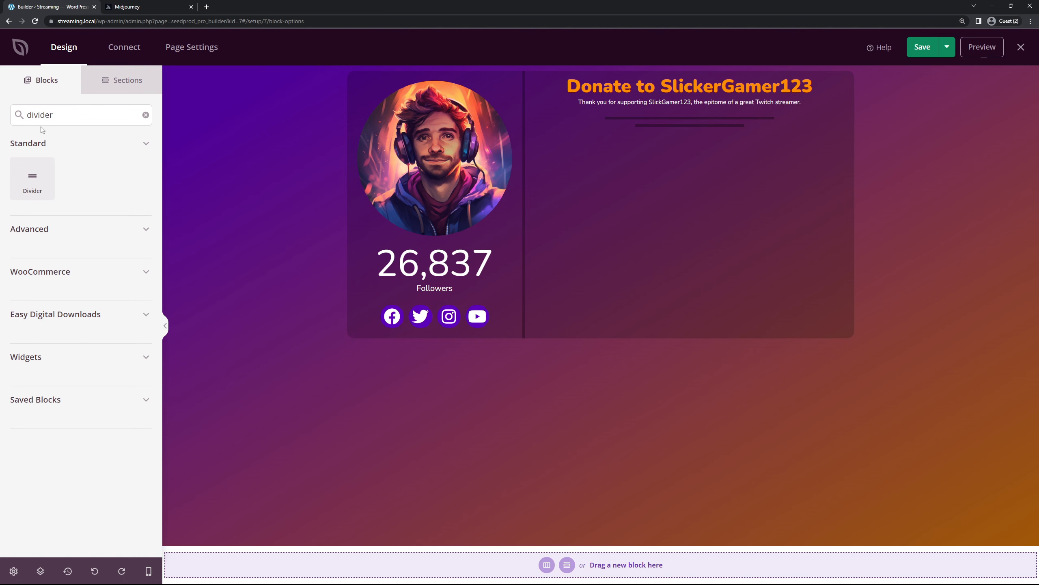
{"action": "left_click", "coordinate": [145, 114]}
{"action": "scroll", "coordinate": [43, 206], "scroll_direction": "down", "scroll_amount": 5}
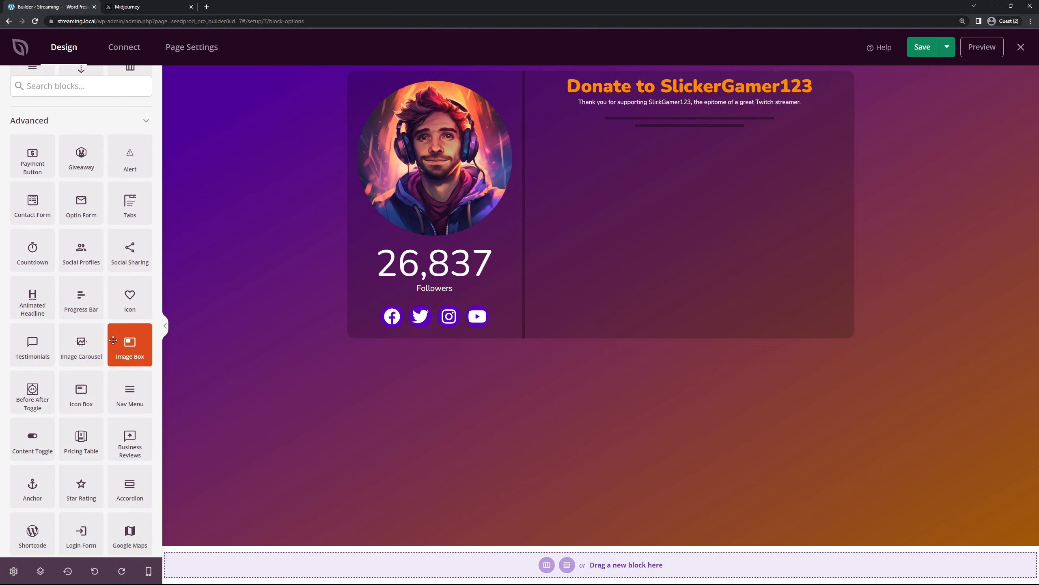
{"action": "left_click_drag", "start_coordinate": [79, 302], "coordinate": [680, 165]}
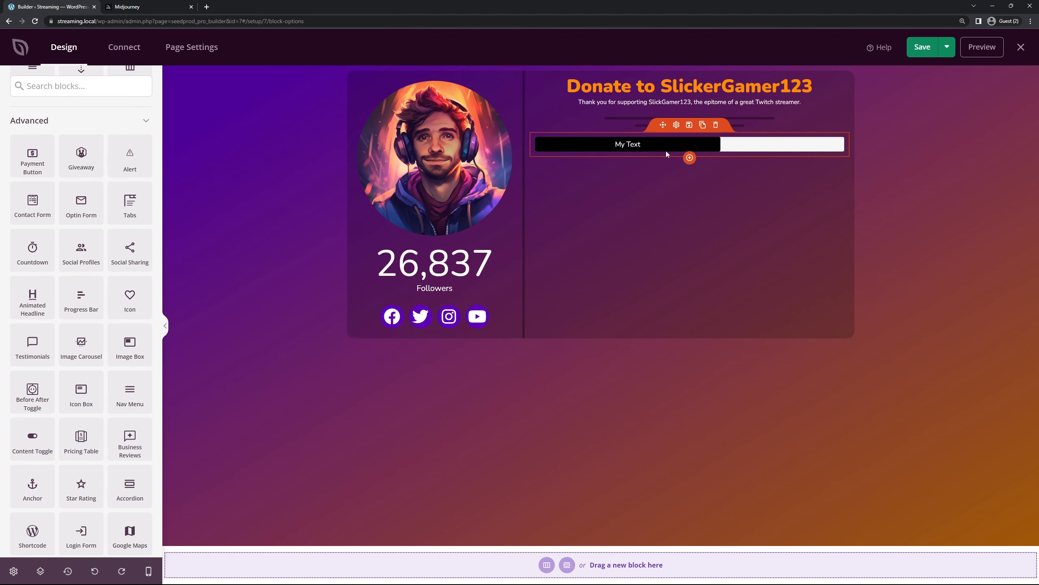
Change the progress bar's text to "Monthly Goal : $800 / $1000" and set its percent to 80.
{"action": "left_click", "coordinate": [677, 125]}
{"action": "left_click", "coordinate": [58, 197]}
{"action": "key", "text": "BackSpace"}
{"action": "key", "text": "BackSpace"}
{"action": "key", "text": "BackSpace"}
{"action": "key", "text": "BackSpace"}
{"action": "key", "text": "BackSpace"}
{"action": "key", "text": "BackSpace"}
{"action": "key", "text": "BackSpace"}
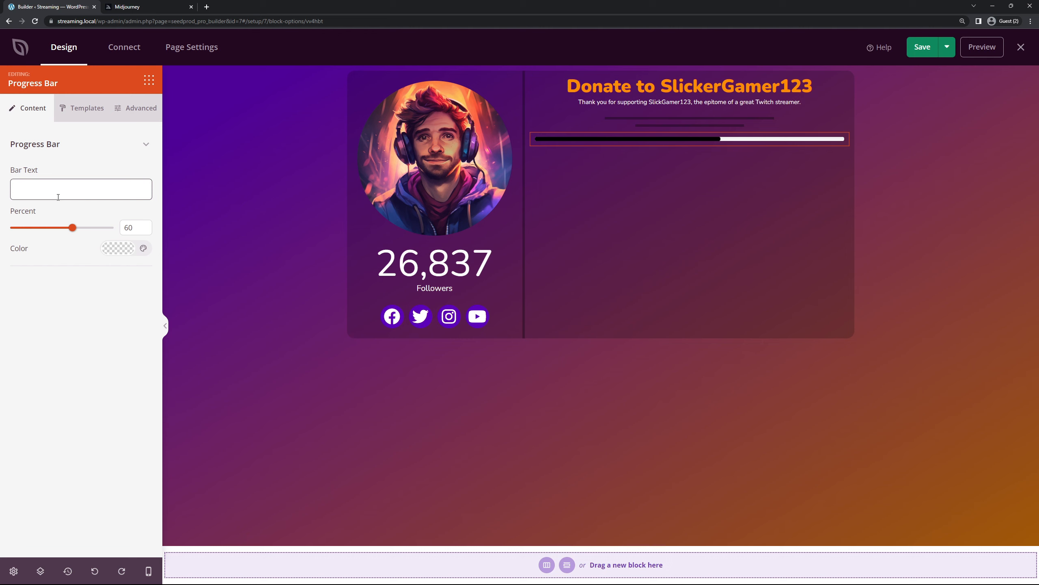
{"action": "type", "text": "Monthly Goal : $800 / $1000"}
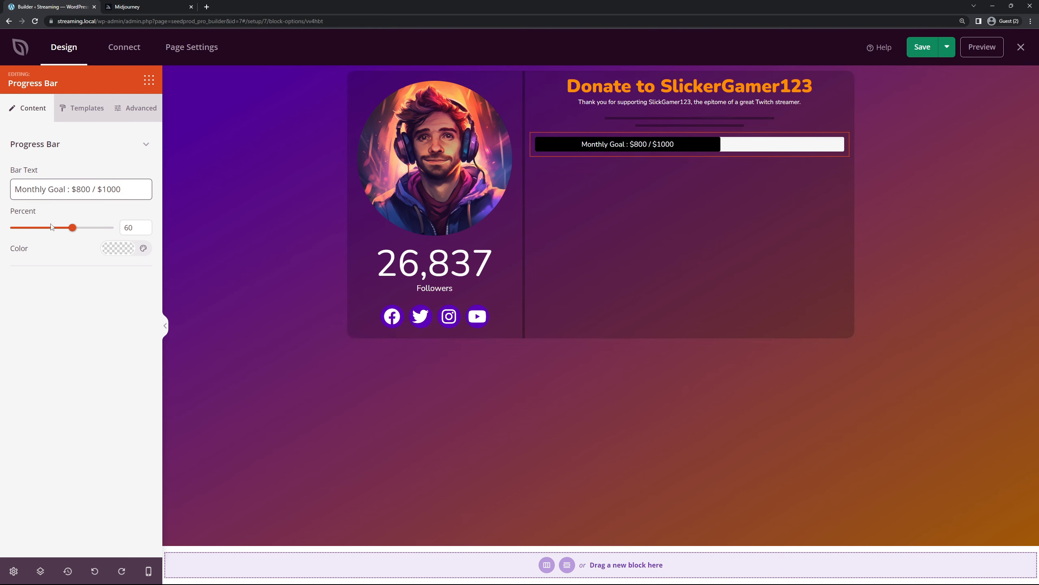
{"action": "left_click_drag", "start_coordinate": [75, 232], "coordinate": [94, 232]}
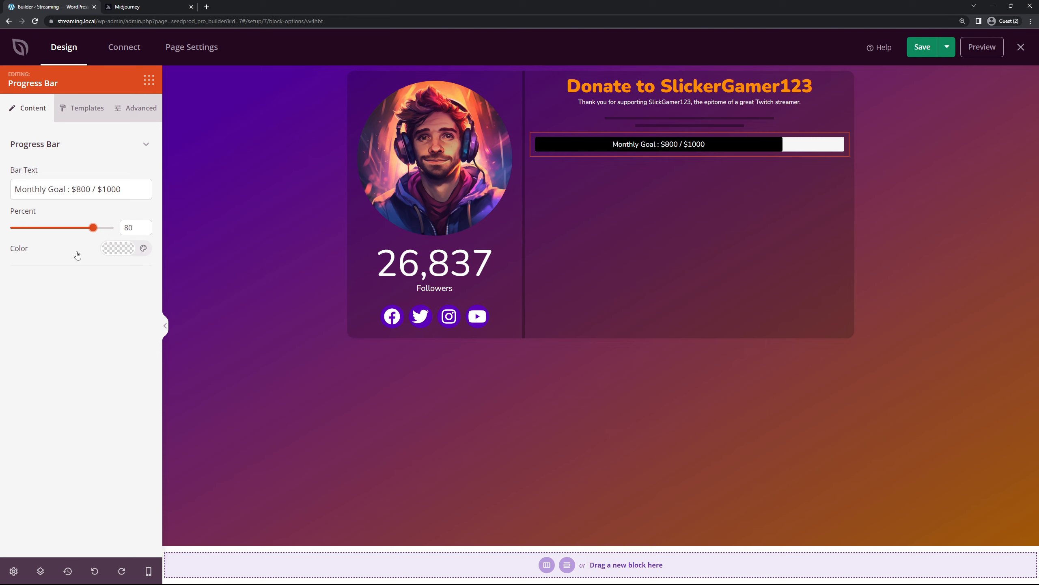
Set the progress bar's color to near-black #1A1A1A.
{"action": "left_click", "coordinate": [112, 253]}
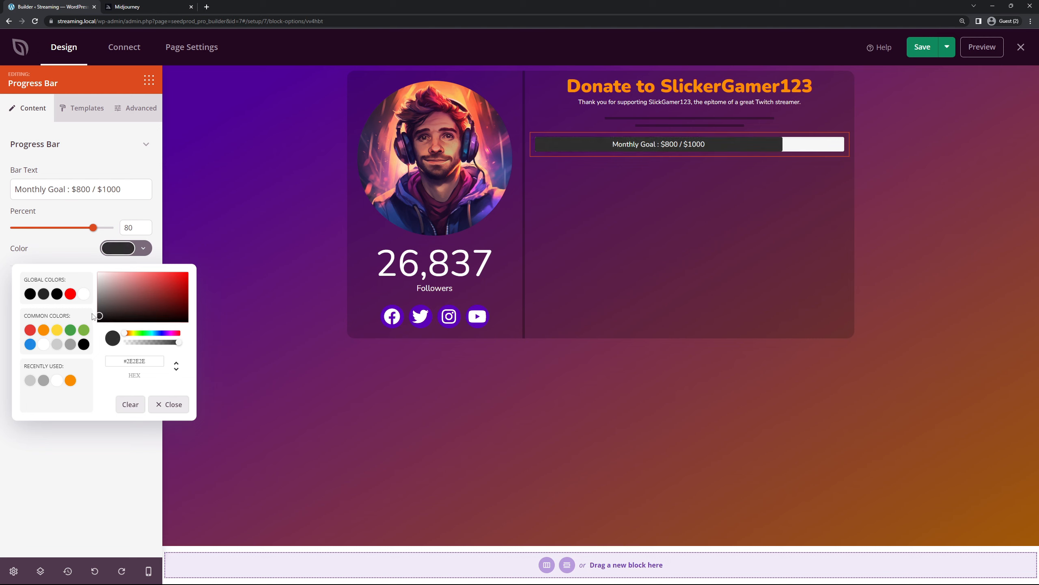
{"action": "left_click_drag", "start_coordinate": [93, 317], "coordinate": [93, 319]}
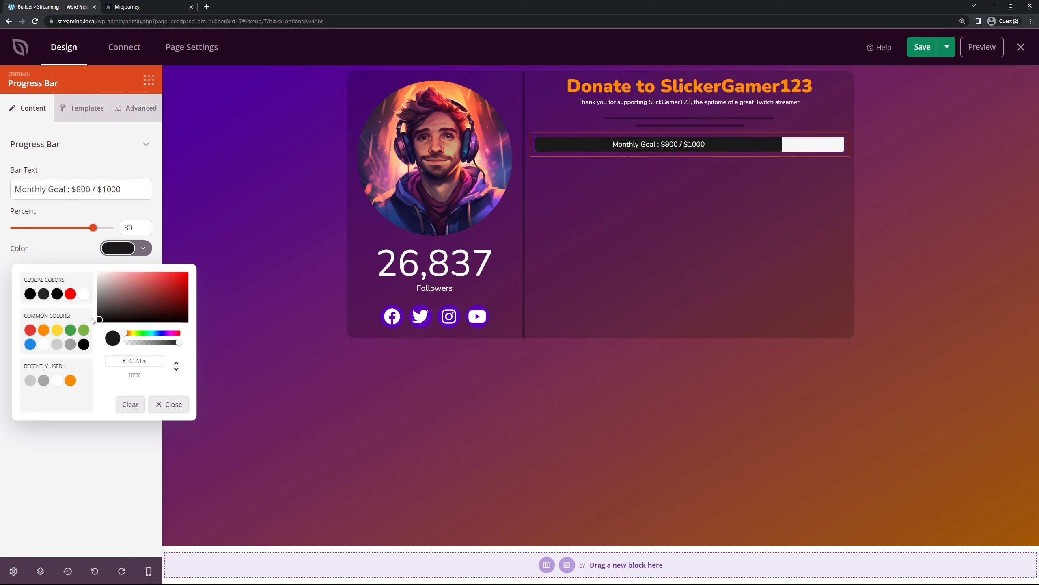
{"action": "left_click", "coordinate": [94, 144]}
Apply the last striped style template to the progress bar and set its color to black #000000.
{"action": "left_click", "coordinate": [83, 109]}
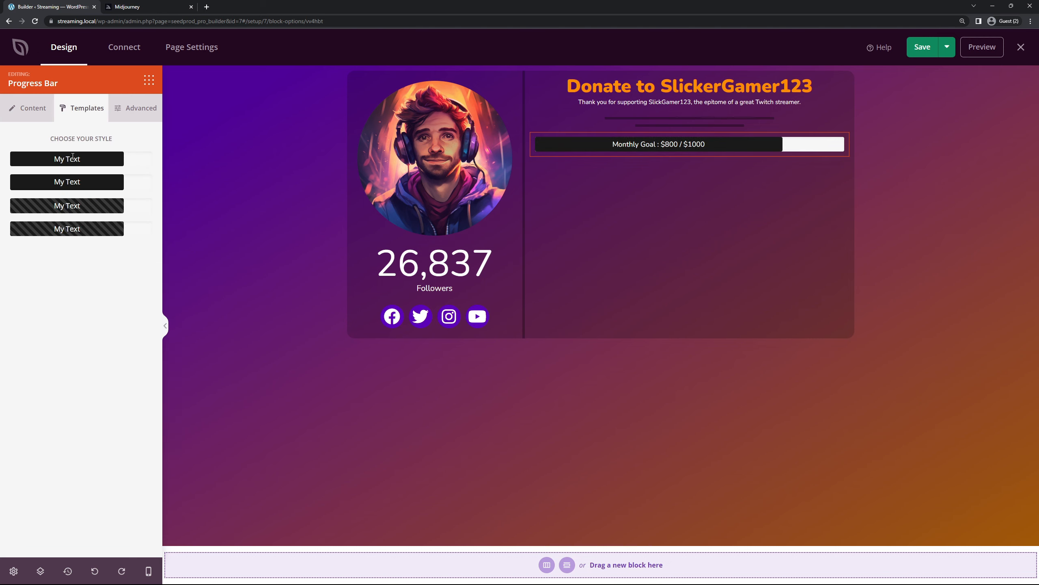
{"action": "left_click", "coordinate": [69, 229]}
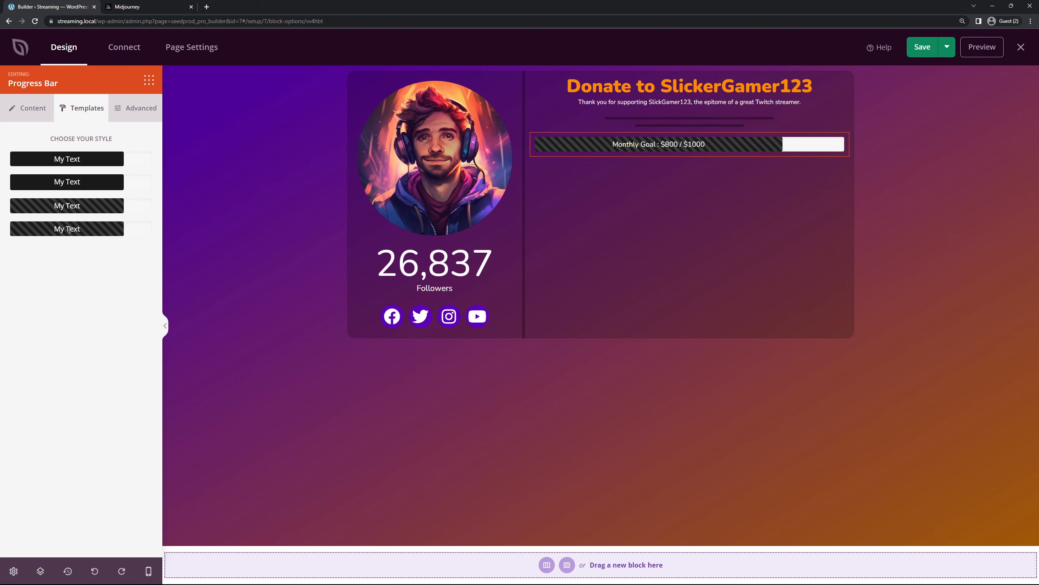
{"action": "left_click_drag", "start_coordinate": [97, 298], "coordinate": [94, 337]}
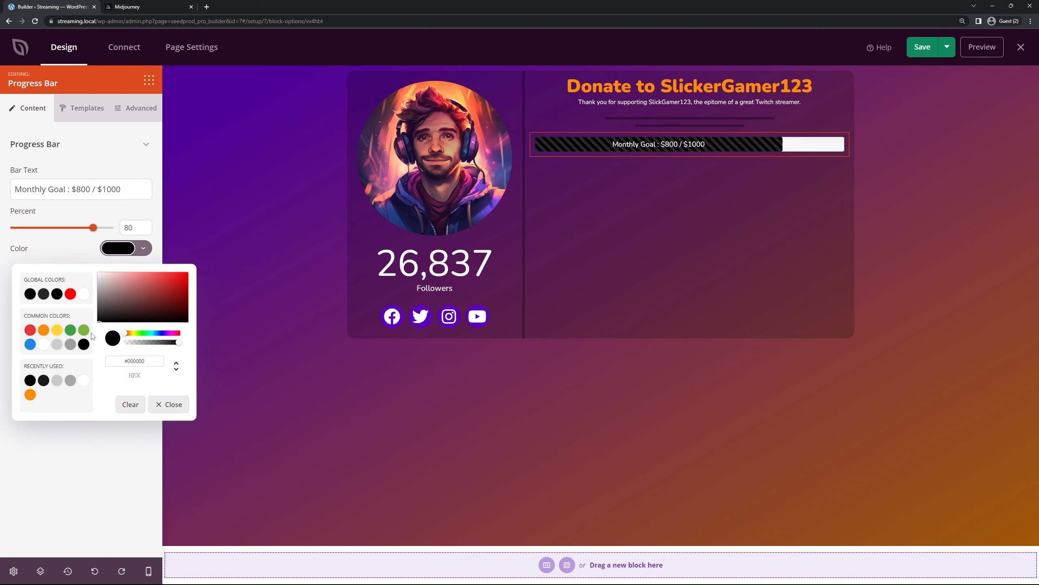
Make the progress bar's text bold in its typography settings.
{"action": "left_click", "coordinate": [87, 430]}
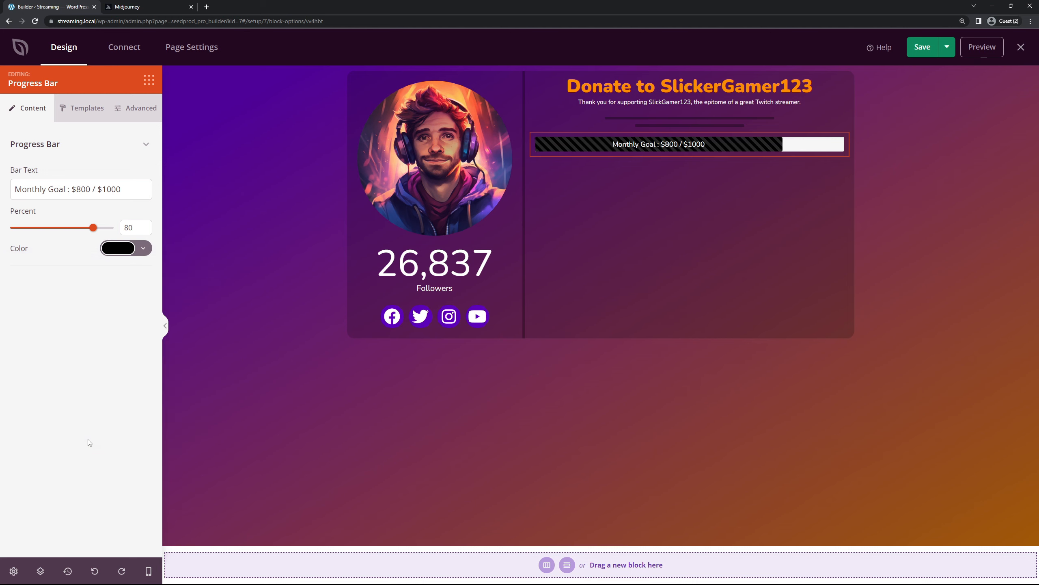
{"action": "left_click", "coordinate": [140, 111]}
{"action": "left_click", "coordinate": [133, 171]}
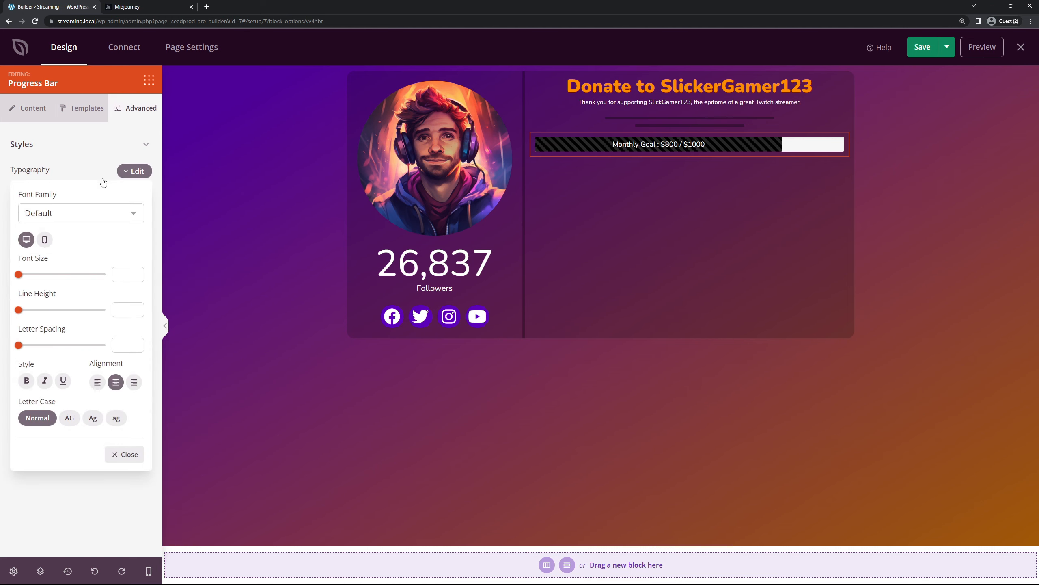
{"action": "left_click", "coordinate": [26, 381]}
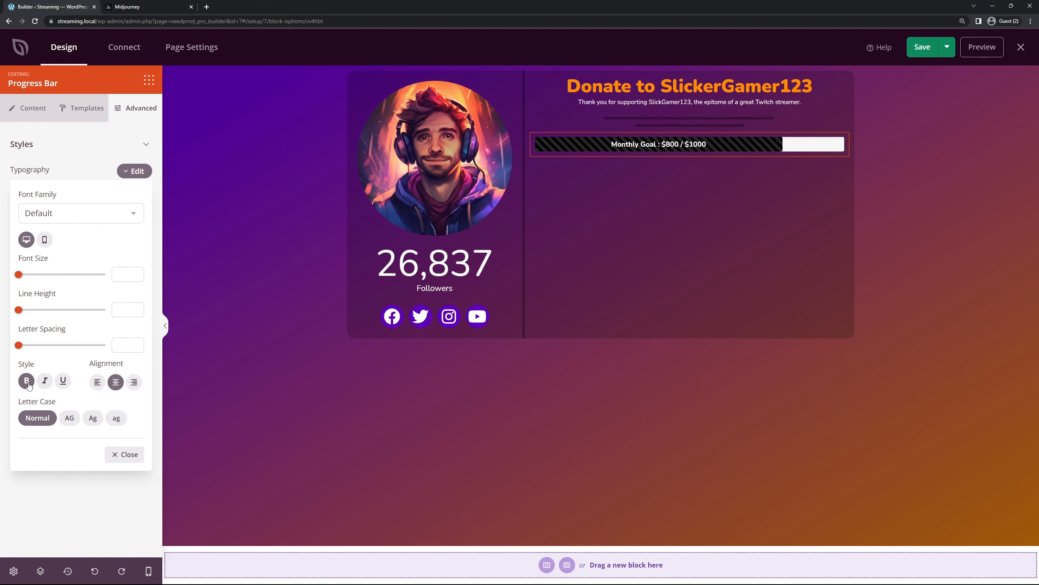
{"action": "left_click", "coordinate": [122, 454]}
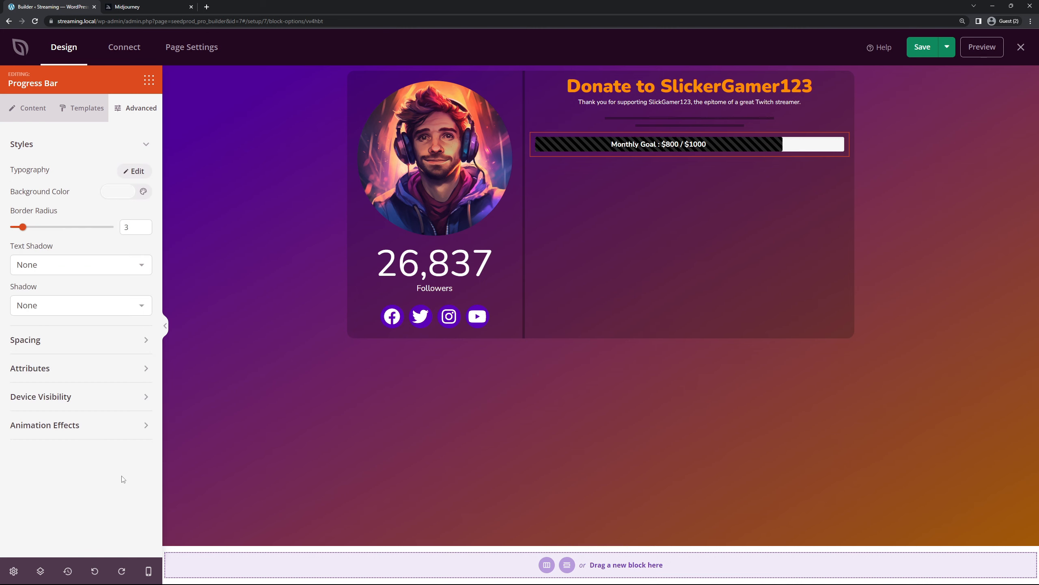
Set the progress bar's border radius to 15 and return to the block list.
{"action": "left_click", "coordinate": [144, 225]}
{"action": "left_click", "coordinate": [145, 225]}
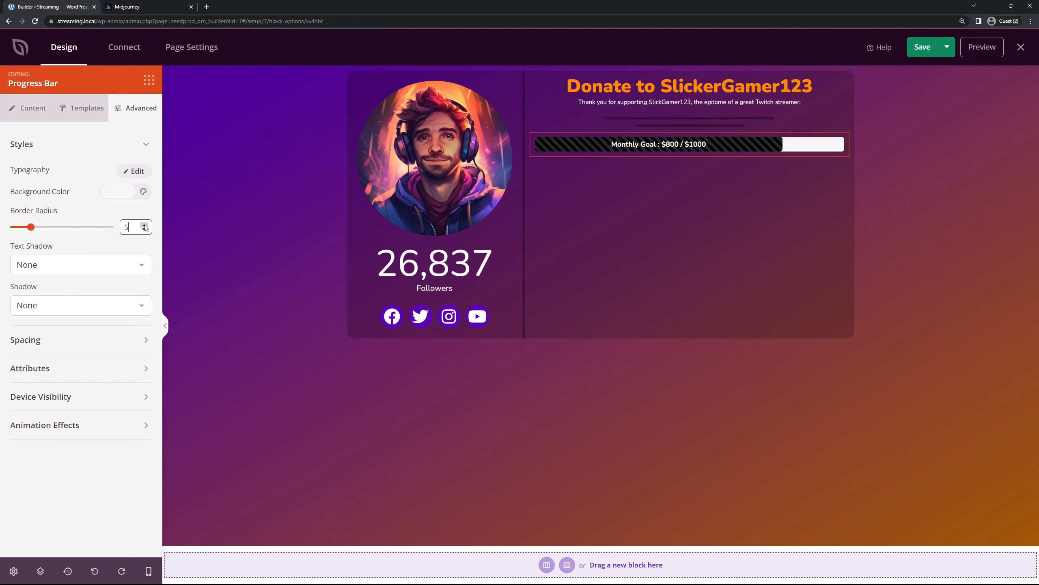
{"action": "left_click", "coordinate": [145, 224]}
{"action": "left_click", "coordinate": [145, 225]}
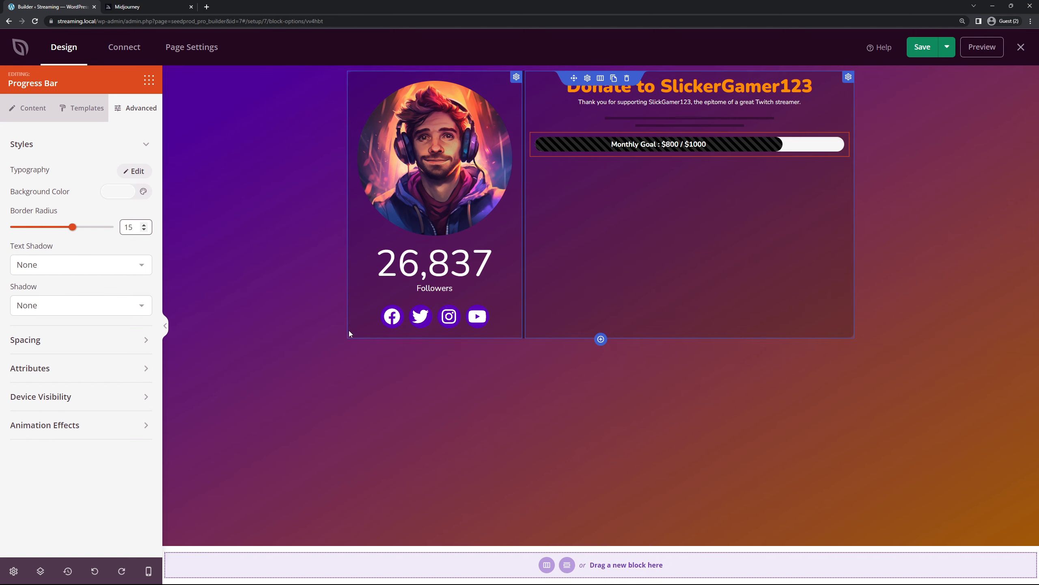
{"action": "left_click", "coordinate": [484, 421]}
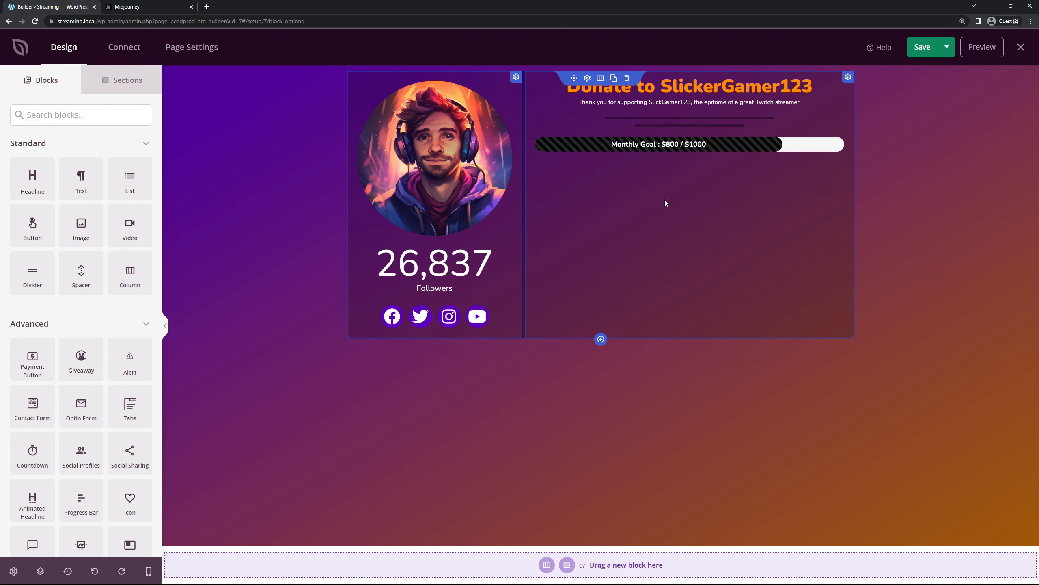
Place a Business Hours block below the progress bar and open its settings.
{"action": "scroll", "coordinate": [67, 208], "scroll_direction": "down", "scroll_amount": 4}
{"action": "scroll", "coordinate": [67, 207], "scroll_direction": "down", "scroll_amount": 10}
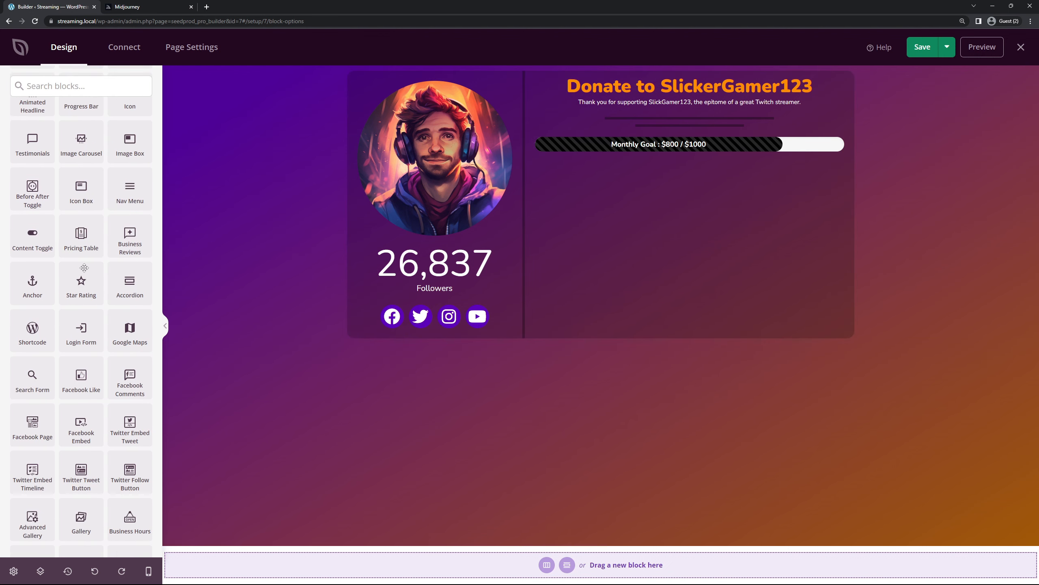
{"action": "scroll", "coordinate": [91, 288], "scroll_direction": "down", "scroll_amount": 2}
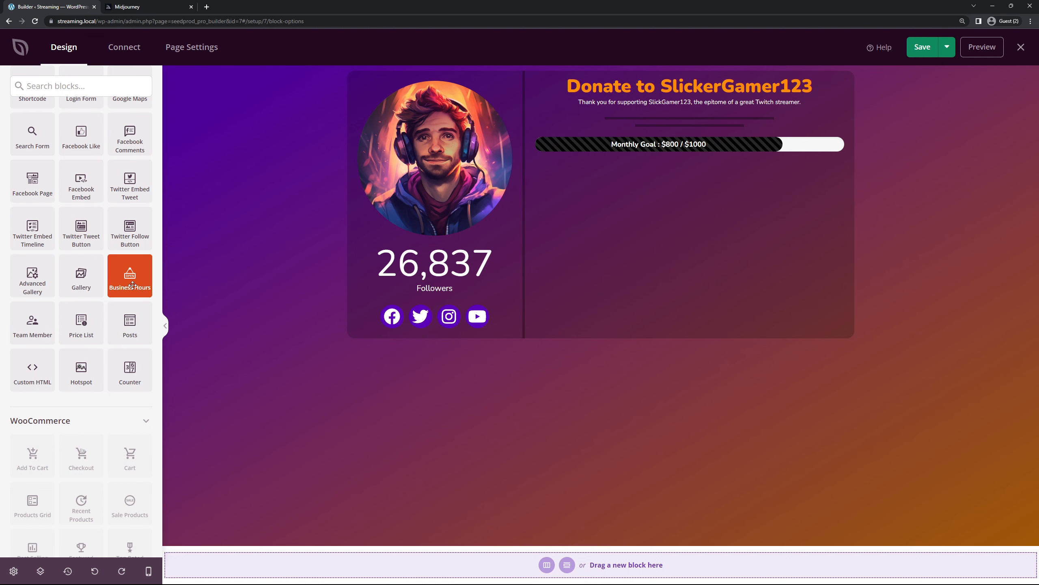
{"action": "left_click_drag", "start_coordinate": [131, 282], "coordinate": [669, 170]}
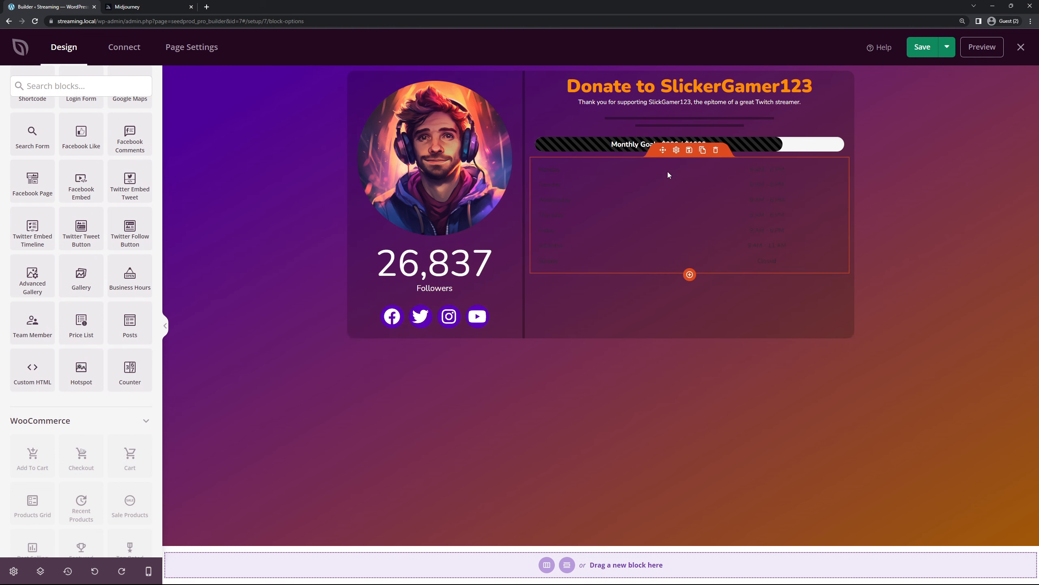
{"action": "left_click", "coordinate": [676, 151]}
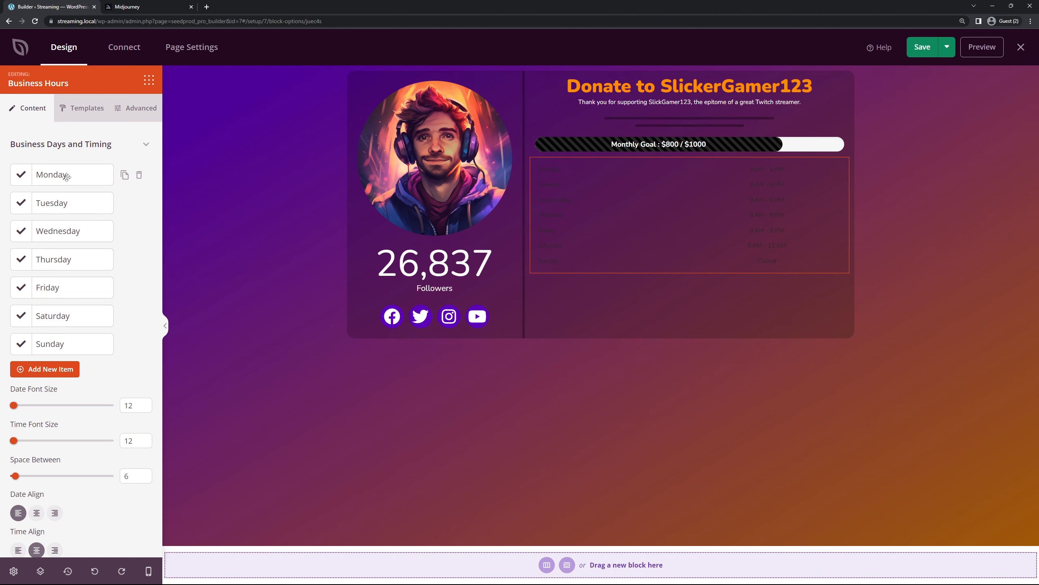
Examine the day, time and individual style options of the Monday and Sunday entries.
{"action": "left_click", "coordinate": [41, 175]}
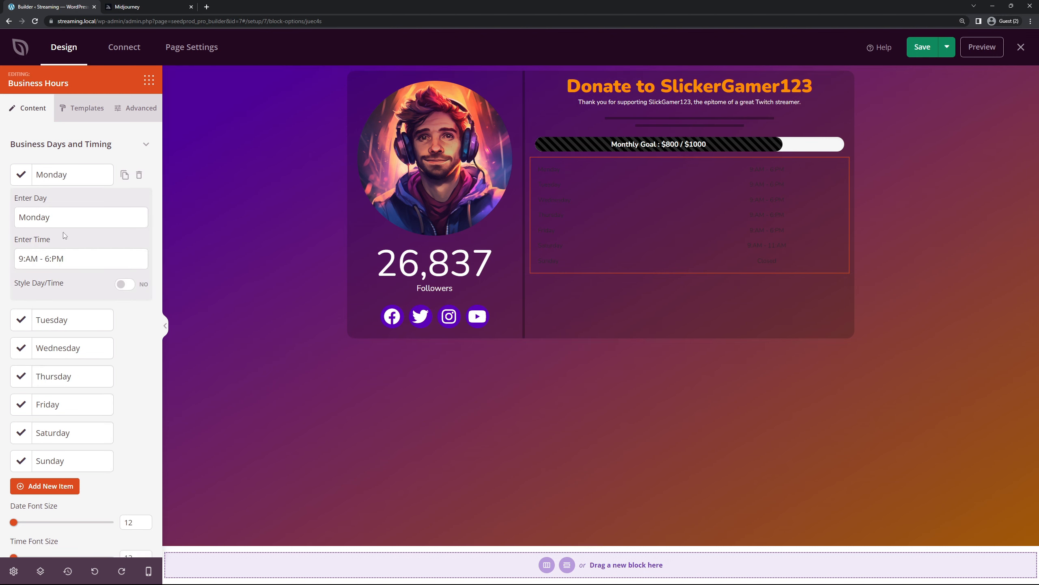
{"action": "left_click", "coordinate": [62, 176]}
{"action": "left_click", "coordinate": [65, 344]}
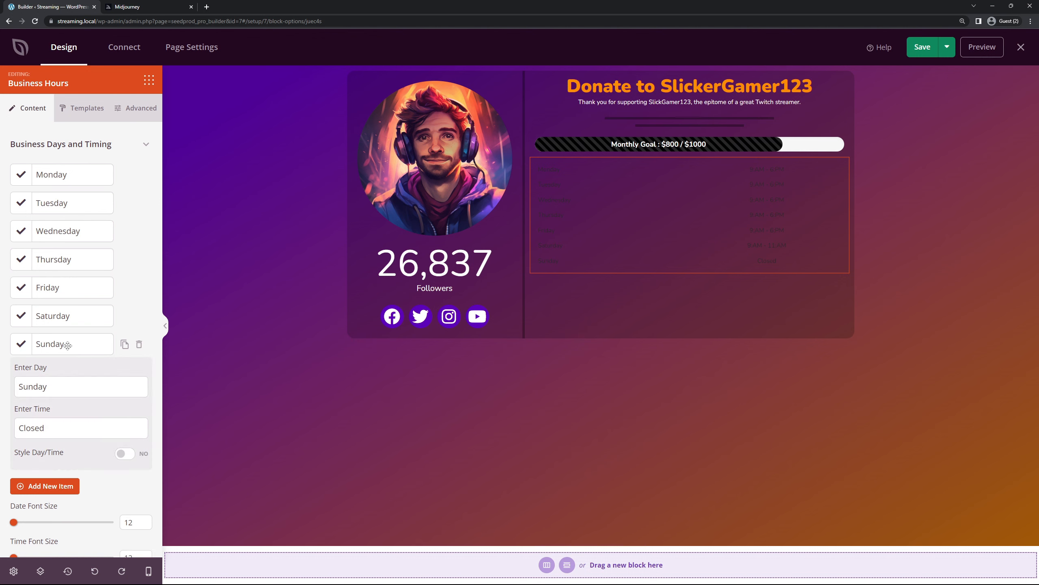
{"action": "left_click", "coordinate": [124, 455]}
{"action": "left_click", "coordinate": [124, 455]}
{"action": "left_click", "coordinate": [67, 345]}
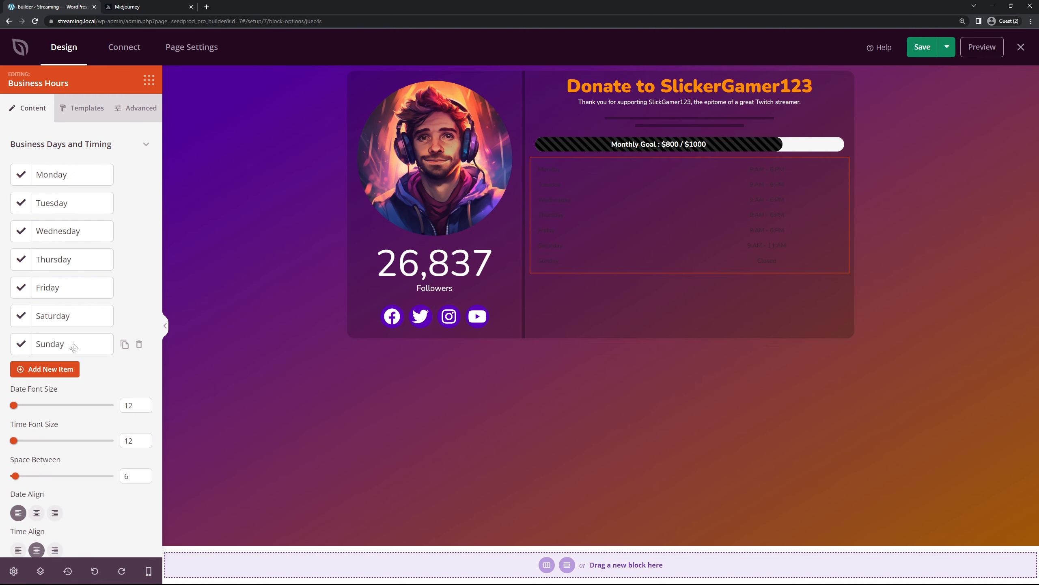
Set both the date font size and the time font size of the business hours to 14.
{"action": "scroll", "coordinate": [102, 311], "scroll_direction": "down", "scroll_amount": 1}
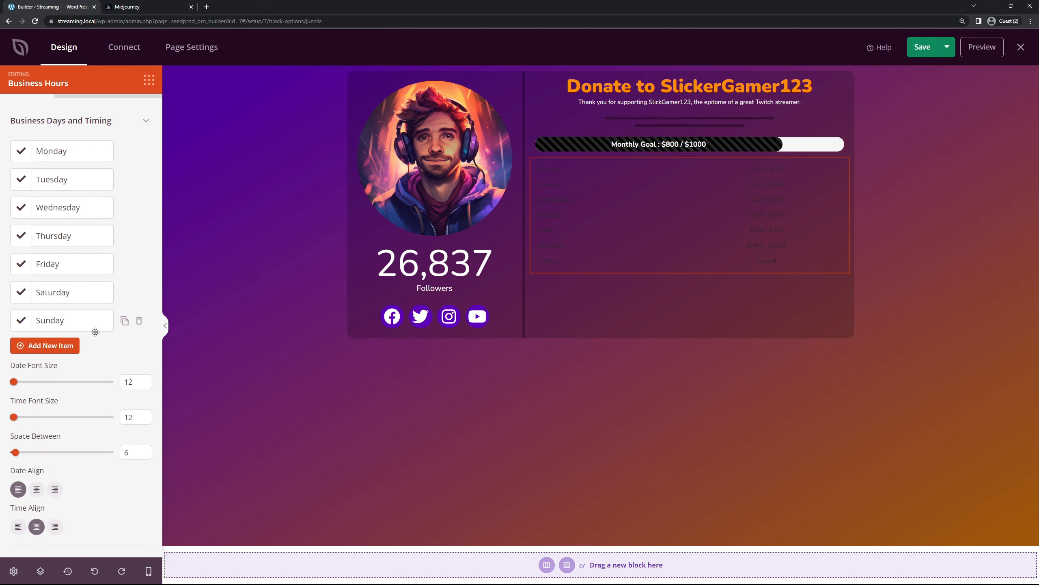
{"action": "left_click", "coordinate": [144, 380]}
{"action": "left_click", "coordinate": [144, 380]}
{"action": "left_click", "coordinate": [144, 379]}
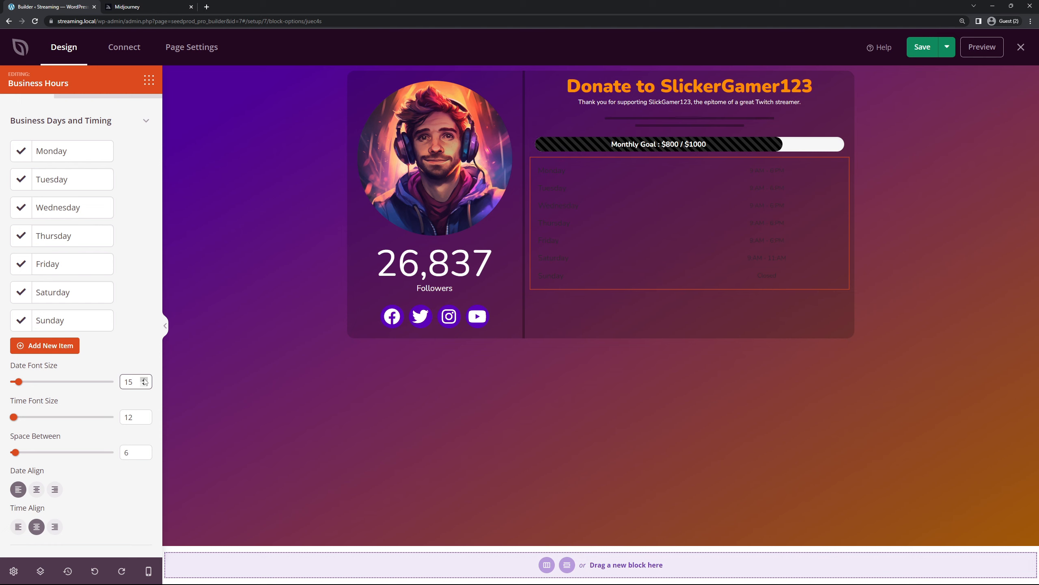
{"action": "left_click", "coordinate": [144, 385]}
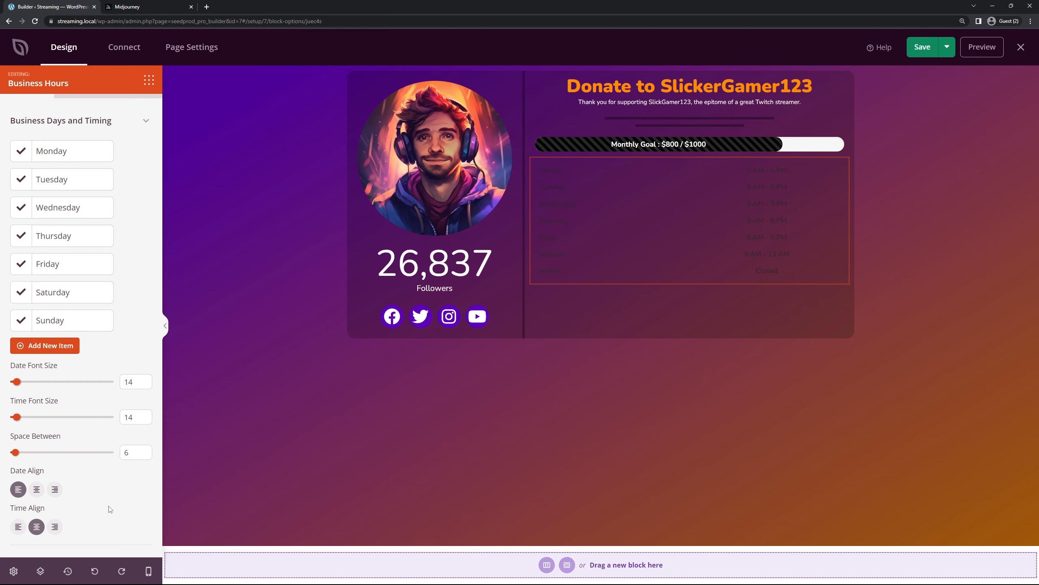
{"action": "scroll", "coordinate": [110, 509], "scroll_direction": "up", "scroll_amount": 1}
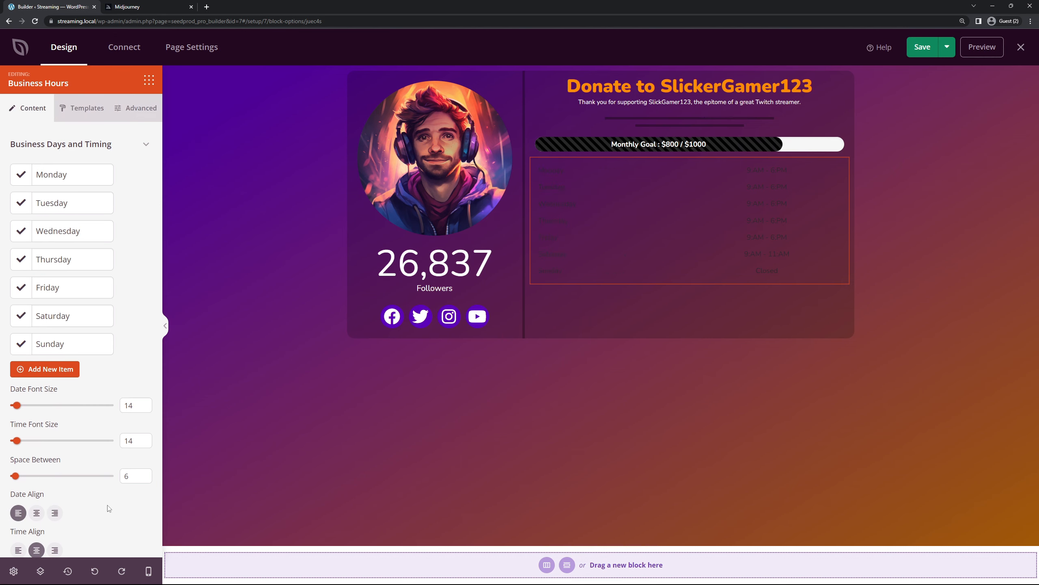
Try the striped and divider templates on the business hours, and apply the Background Template.
{"action": "left_click", "coordinate": [86, 114]}
{"action": "left_click", "coordinate": [92, 165]}
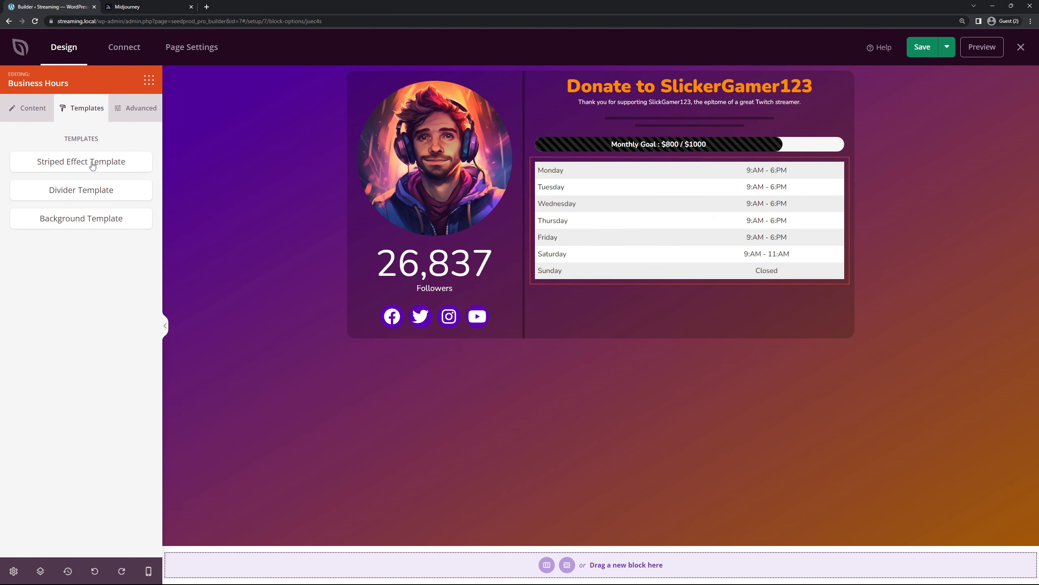
{"action": "left_click", "coordinate": [91, 191]}
{"action": "left_click", "coordinate": [77, 223]}
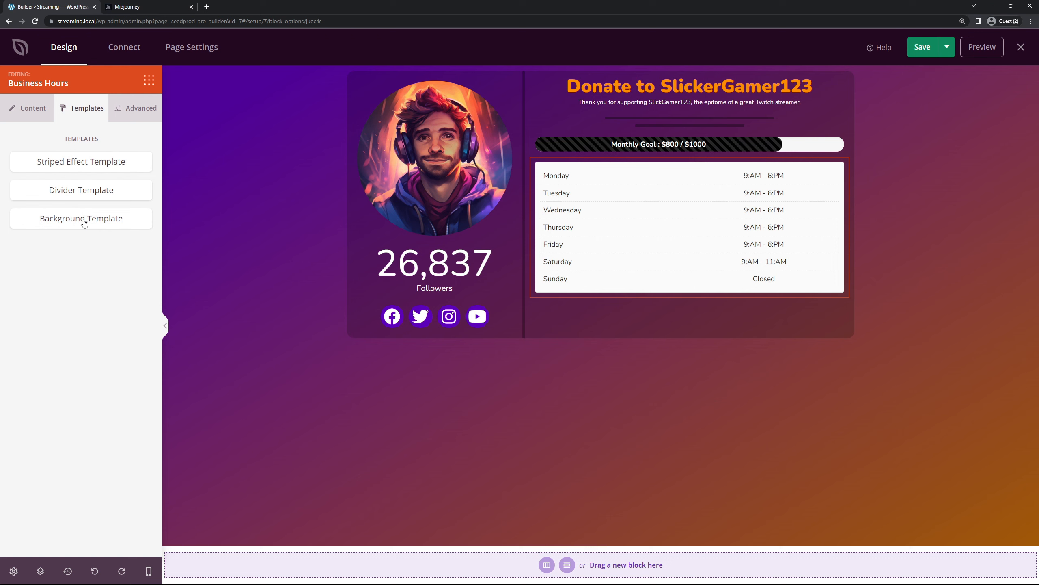
Set the business hours' solid background color to black with low opacity.
{"action": "left_click", "coordinate": [139, 119]}
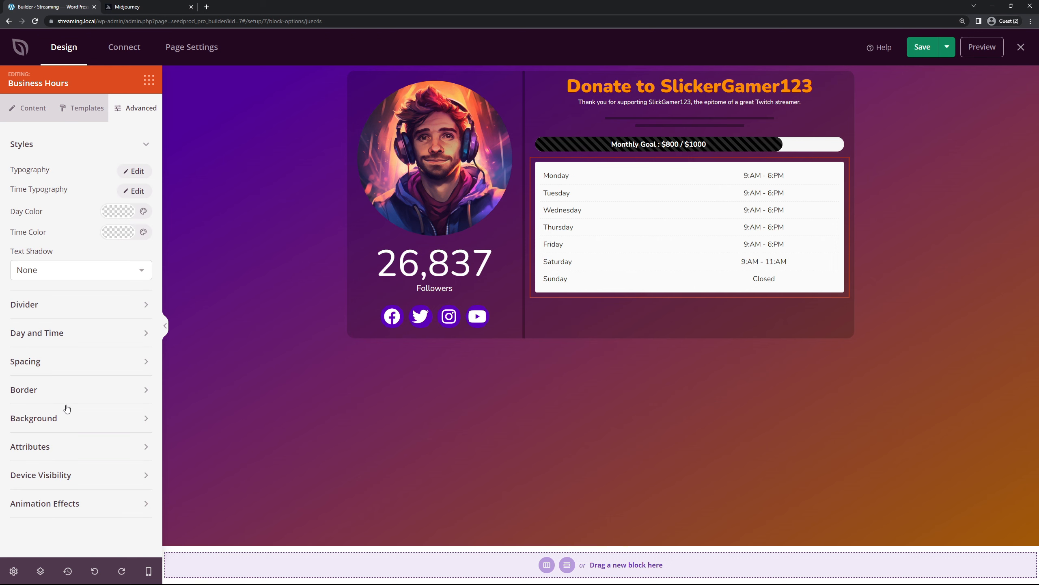
{"action": "left_click", "coordinate": [97, 423]}
{"action": "scroll", "coordinate": [97, 420], "scroll_direction": "down", "scroll_amount": 3}
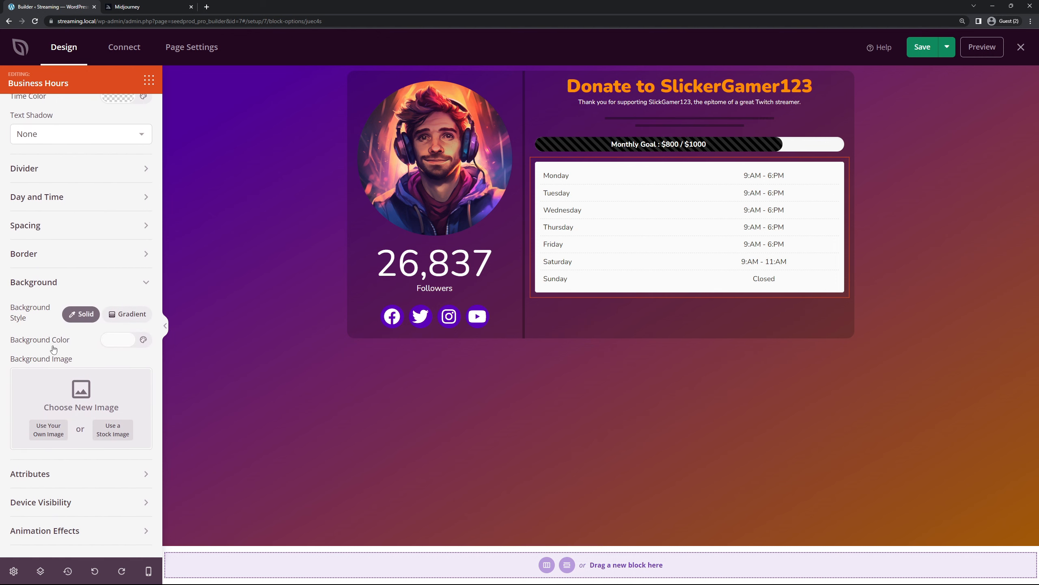
{"action": "left_click", "coordinate": [107, 346]}
{"action": "left_click_drag", "start_coordinate": [115, 388], "coordinate": [94, 424]}
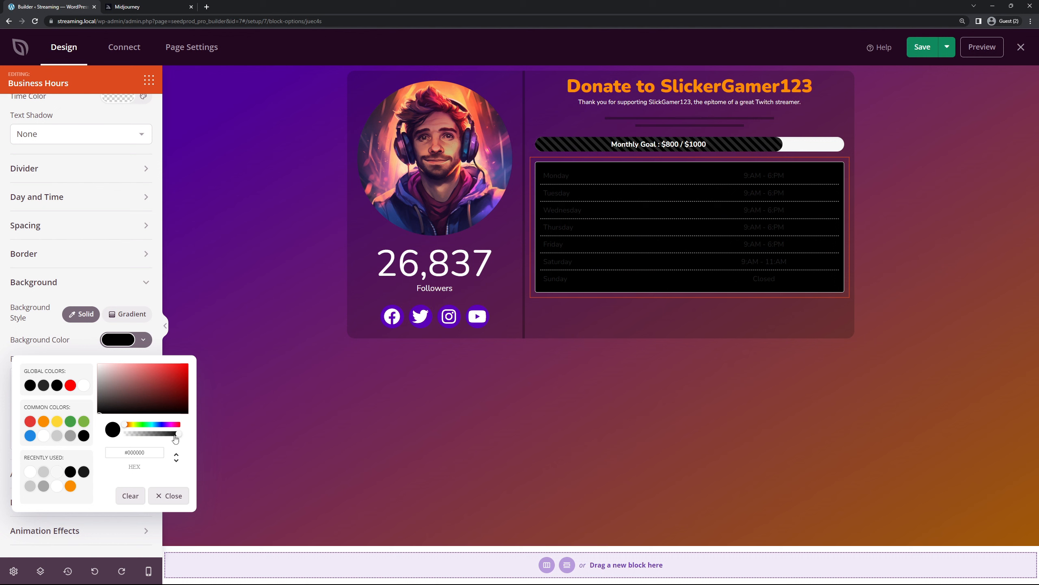
{"action": "left_click", "coordinate": [135, 435]}
{"action": "left_click_drag", "start_coordinate": [134, 434], "coordinate": [137, 435]}
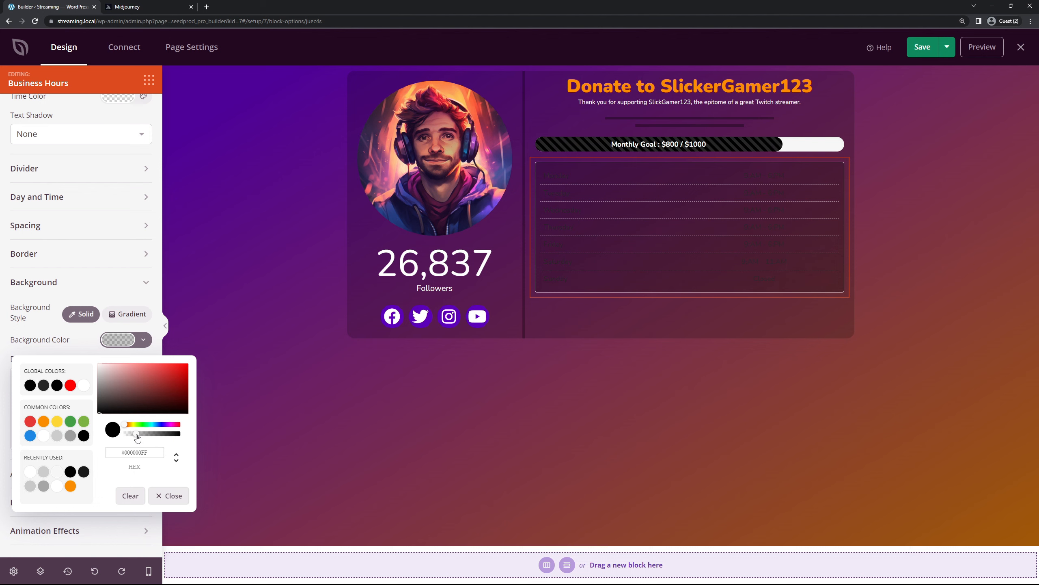
{"action": "left_click", "coordinate": [79, 344]}
{"action": "mouse_move", "coordinate": [585, 196]}
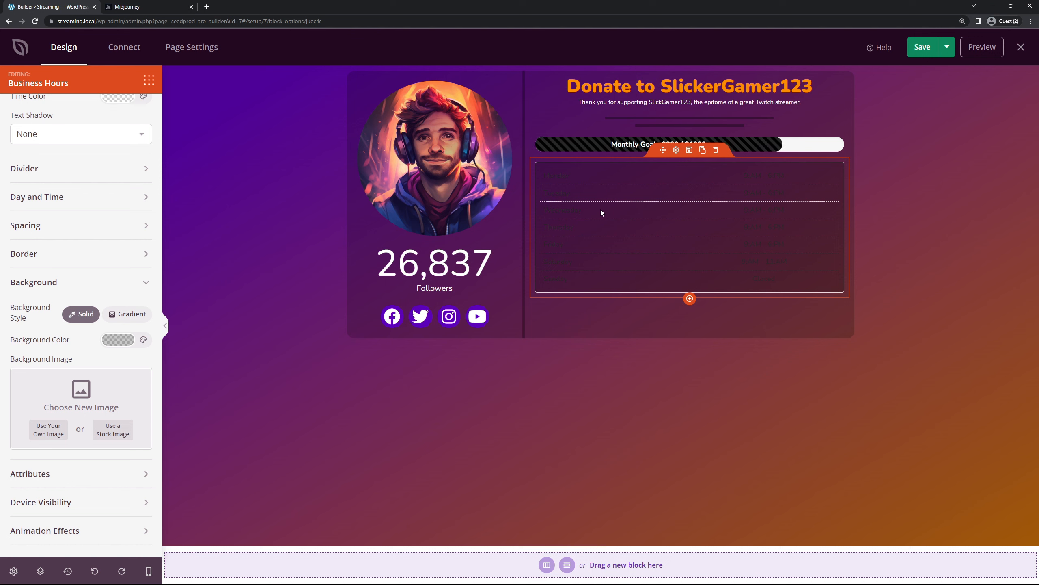
Set the business hours' border radius to 15 and border width to 0 on all sides.
{"action": "left_click", "coordinate": [80, 293]}
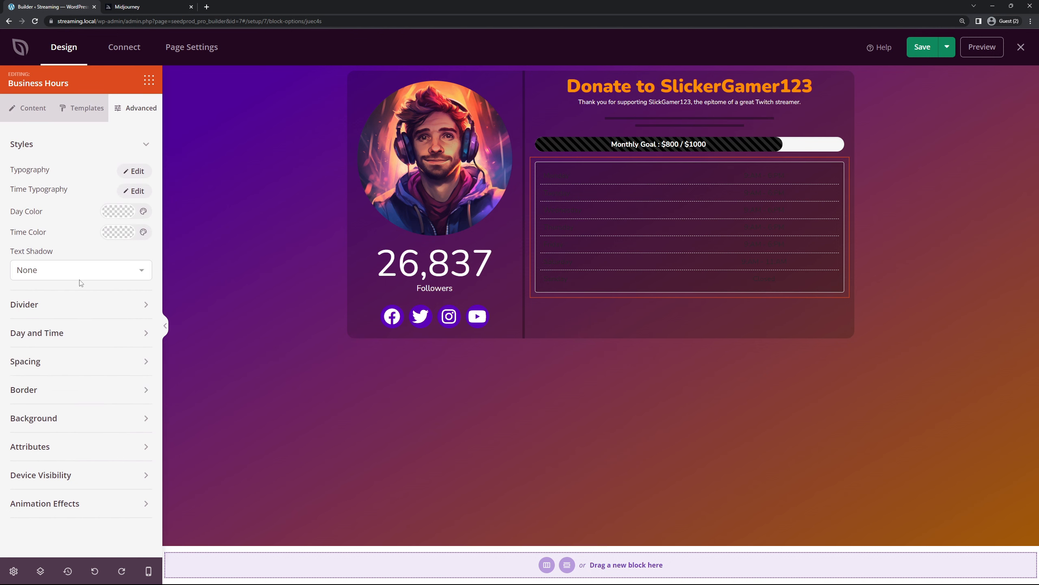
{"action": "left_click", "coordinate": [61, 393]}
{"action": "double_click", "coordinate": [17, 435]}
{"action": "scroll", "coordinate": [24, 430], "scroll_direction": "down", "scroll_amount": 3}
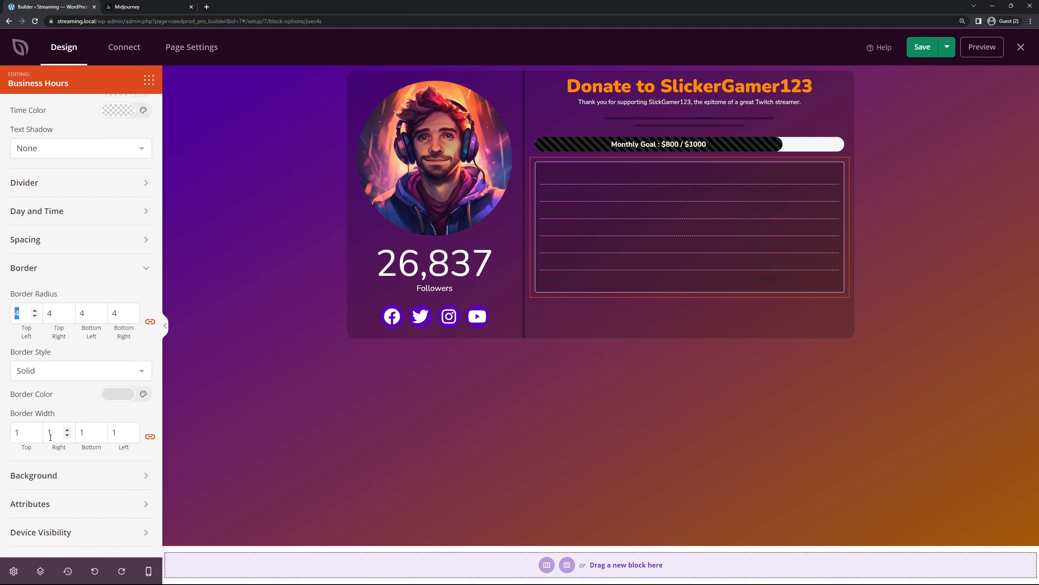
{"action": "type", "text": "15"}
{"action": "double_click", "coordinate": [17, 432]}
{"action": "type", "text": "0"}
{"action": "scroll", "coordinate": [42, 160], "scroll_direction": "up", "scroll_amount": 3}
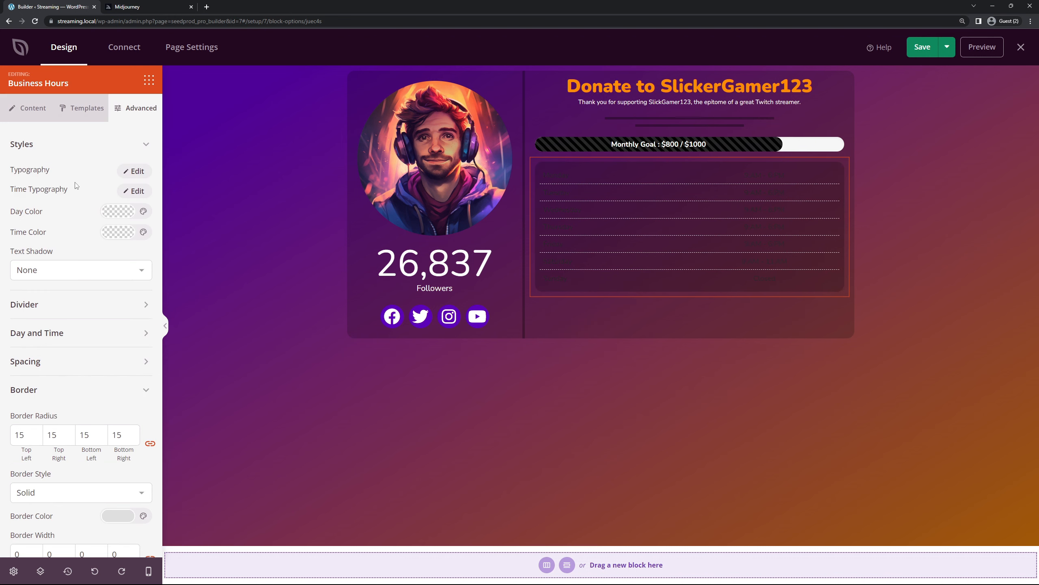
Set the business hours' day color and time color to white.
{"action": "left_click", "coordinate": [119, 215]}
{"action": "left_click_drag", "start_coordinate": [117, 261], "coordinate": [82, 222]}
{"action": "left_click", "coordinate": [118, 236]}
{"action": "left_click_drag", "start_coordinate": [137, 286], "coordinate": [80, 236]}
{"action": "left_click", "coordinate": [118, 236]}
{"action": "left_click", "coordinate": [188, 265]}
{"action": "left_click_drag", "start_coordinate": [158, 278], "coordinate": [97, 257]}
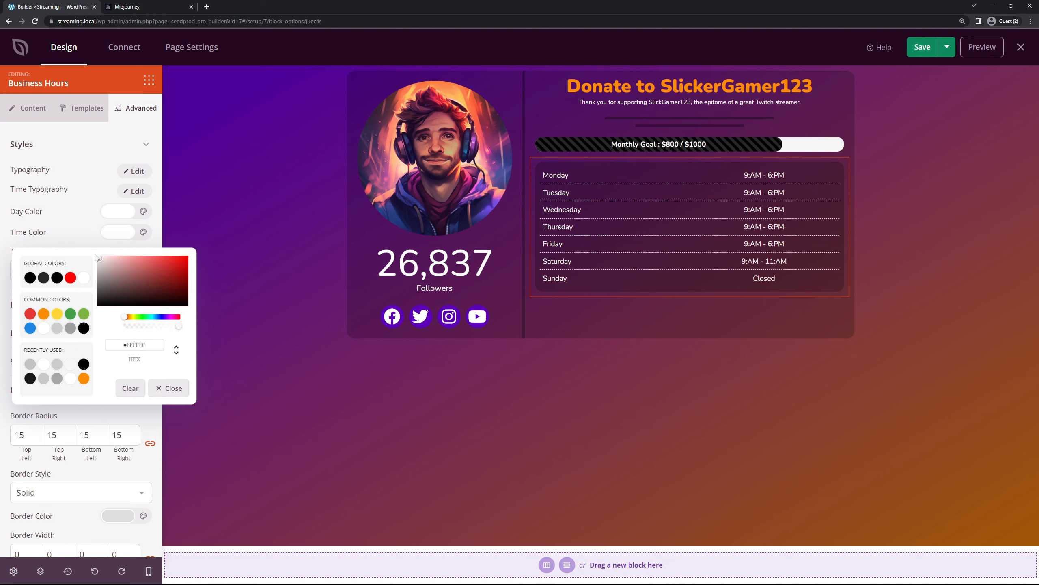
{"action": "left_click", "coordinate": [84, 240]}
Set the business hours' time color to orange #FB8C00.
{"action": "left_click", "coordinate": [118, 232]}
{"action": "left_click", "coordinate": [84, 379]}
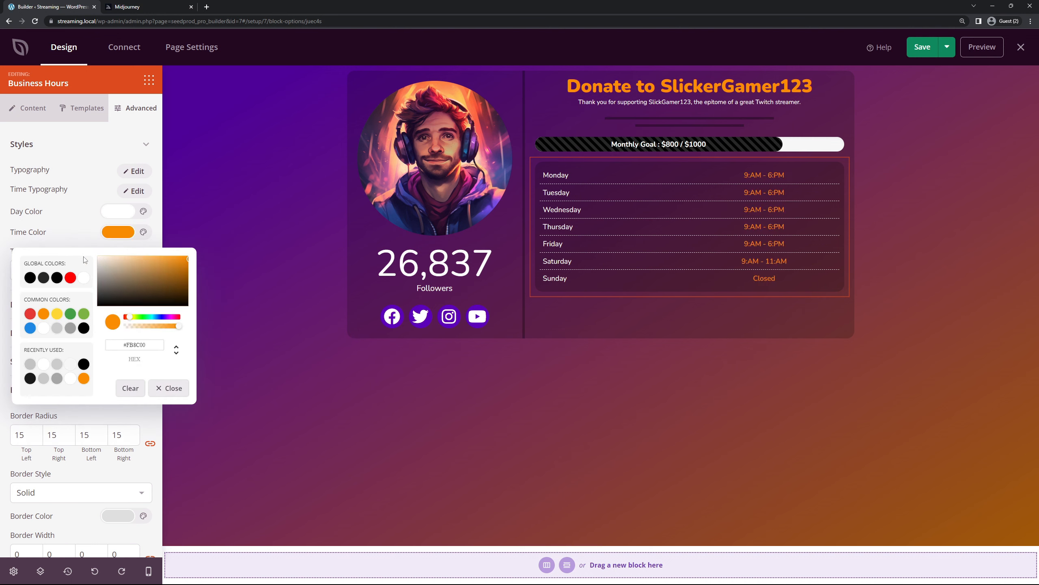
{"action": "left_click", "coordinate": [72, 237]}
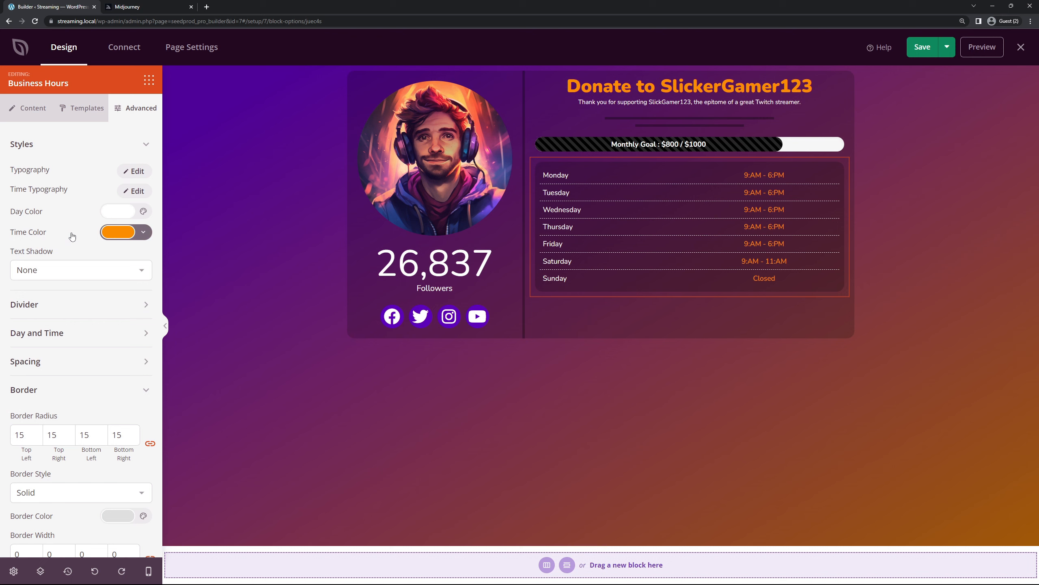
Place a Payment Button block below the business hours.
{"action": "left_click", "coordinate": [148, 80]}
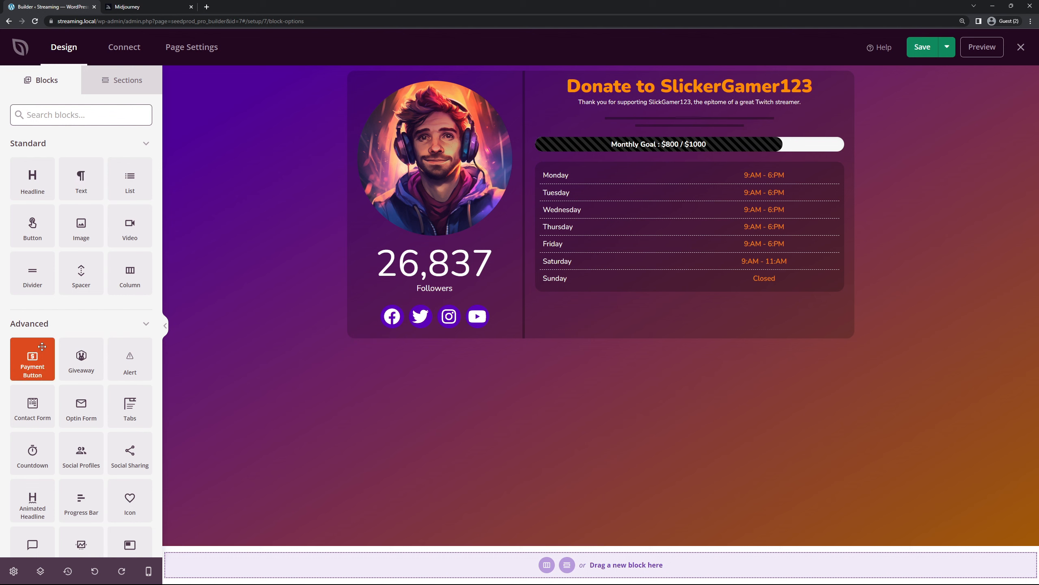
{"action": "left_click_drag", "start_coordinate": [35, 374], "coordinate": [606, 296]}
{"action": "left_click_drag", "start_coordinate": [688, 311], "coordinate": [689, 311]}
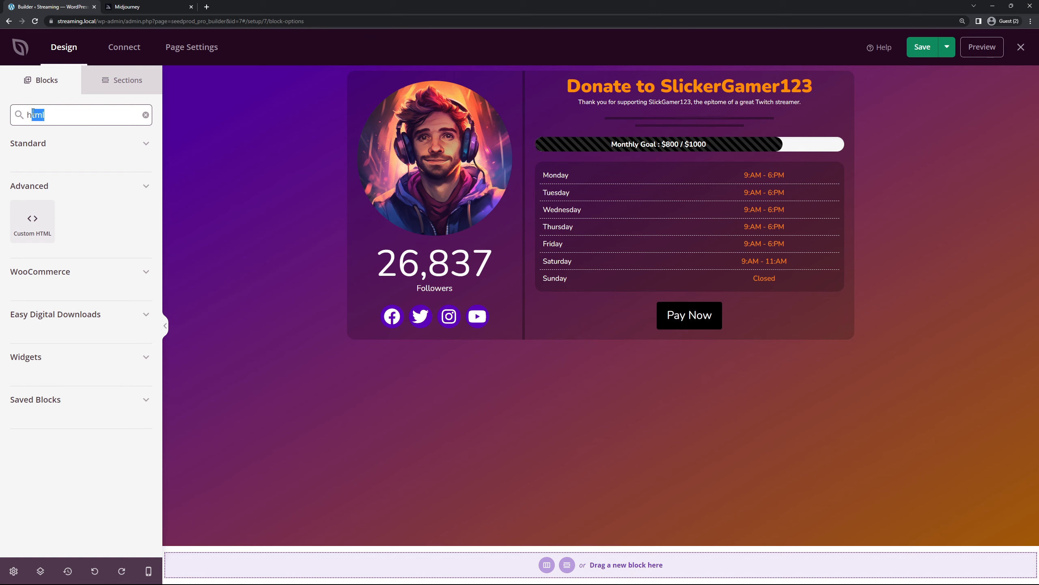
Clear the block search and set the payment button's text to "Donate Now".
{"action": "key", "text": "BackSpace"}
{"action": "key", "text": "BackSpace"}
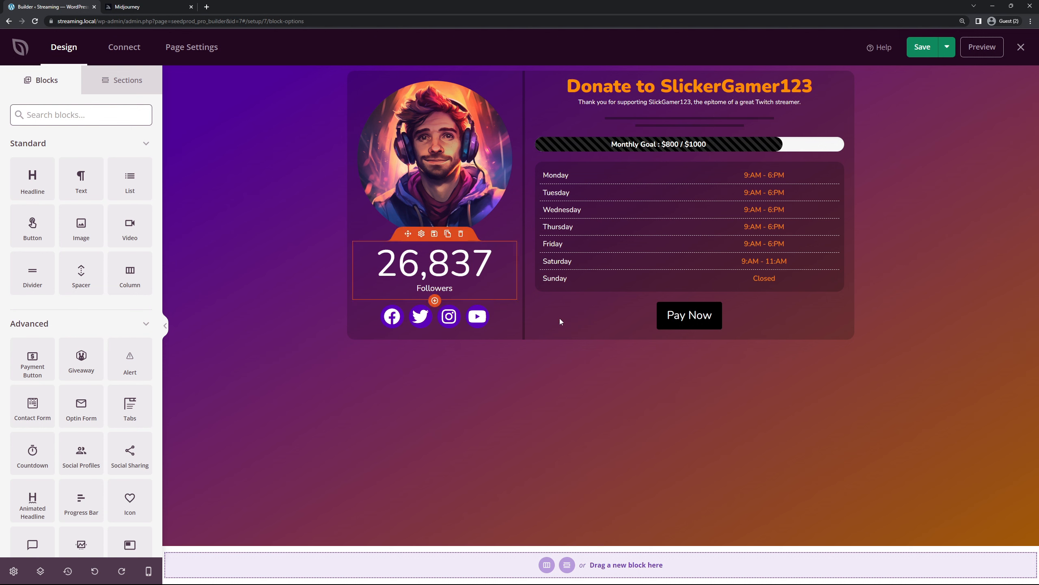
{"action": "left_click", "coordinate": [676, 291]}
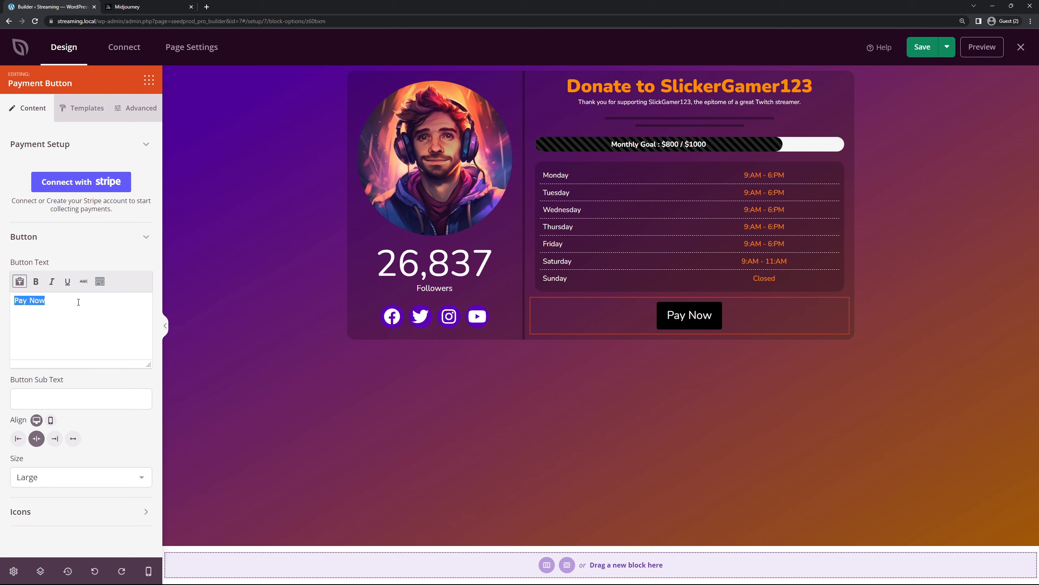
{"action": "type", "text": "Donate"}
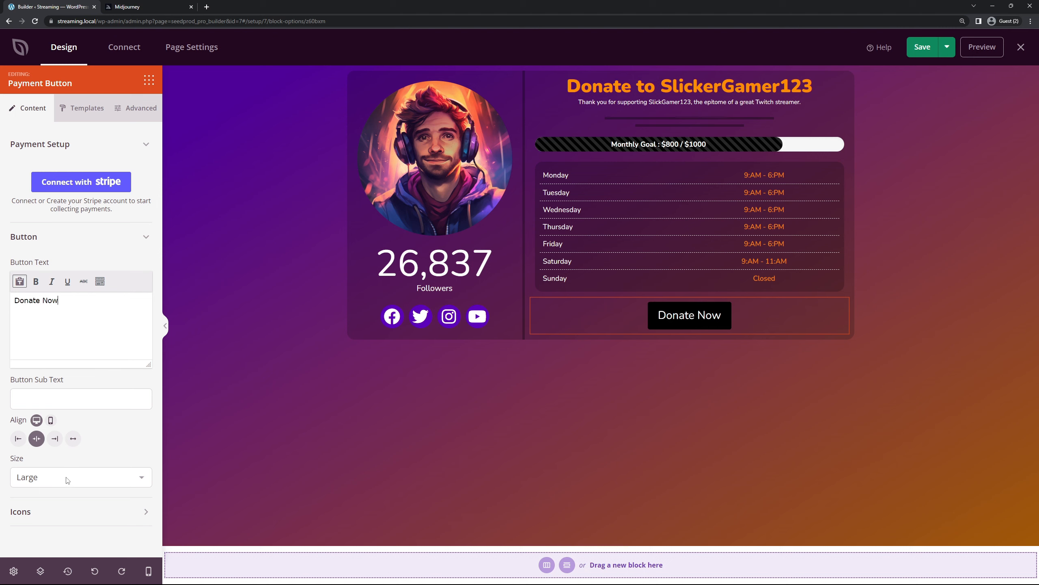
Find the dollar sign in the icon library and add it before the payment button's text.
{"action": "left_click", "coordinate": [146, 511]}
{"action": "scroll", "coordinate": [127, 465], "scroll_direction": "down", "scroll_amount": 3}
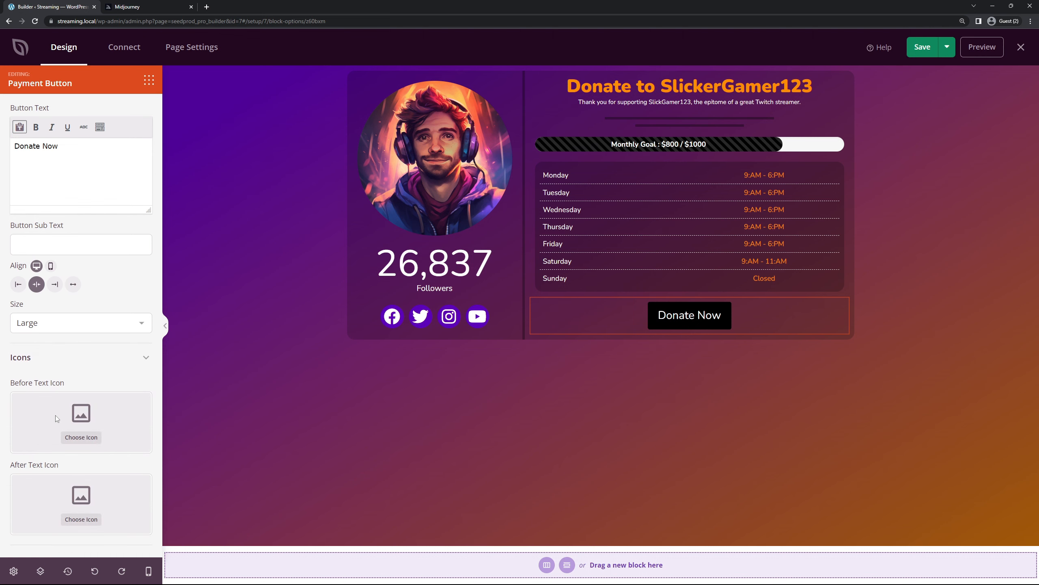
{"action": "left_click", "coordinate": [82, 437]}
{"action": "left_click", "coordinate": [305, 100]}
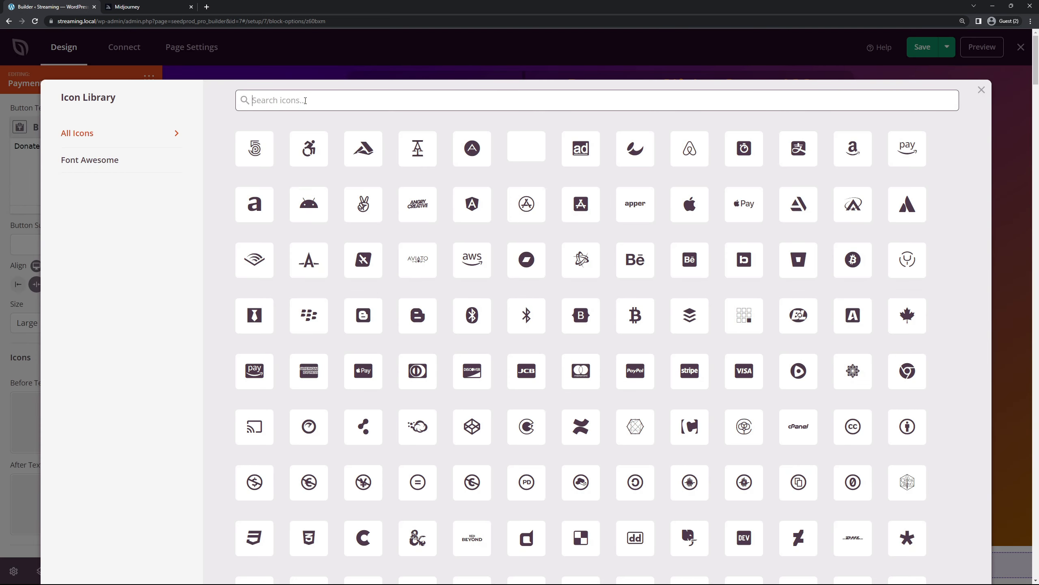
{"action": "type", "text": "dollar"}
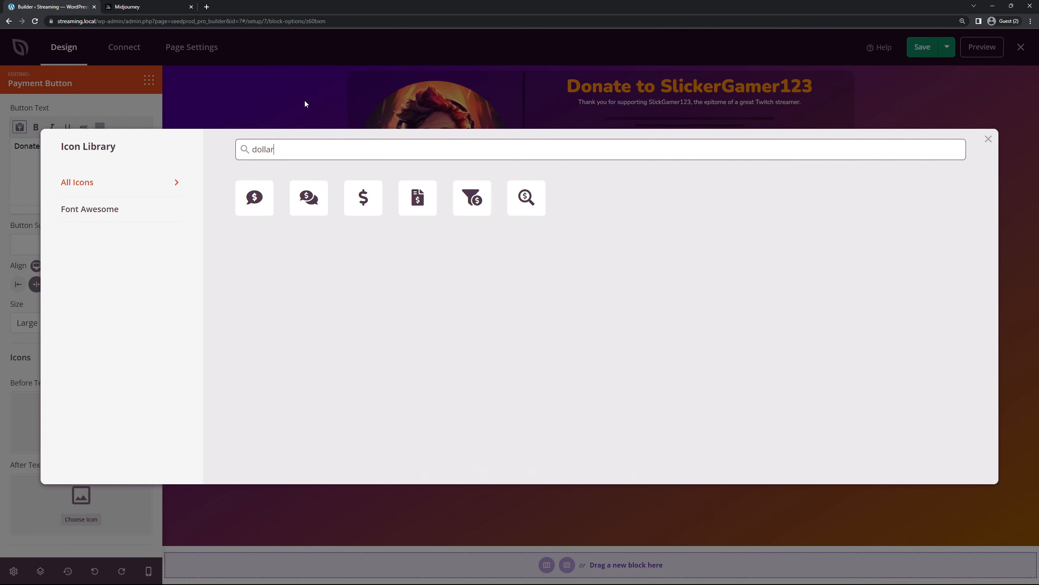
{"action": "left_click", "coordinate": [369, 199]}
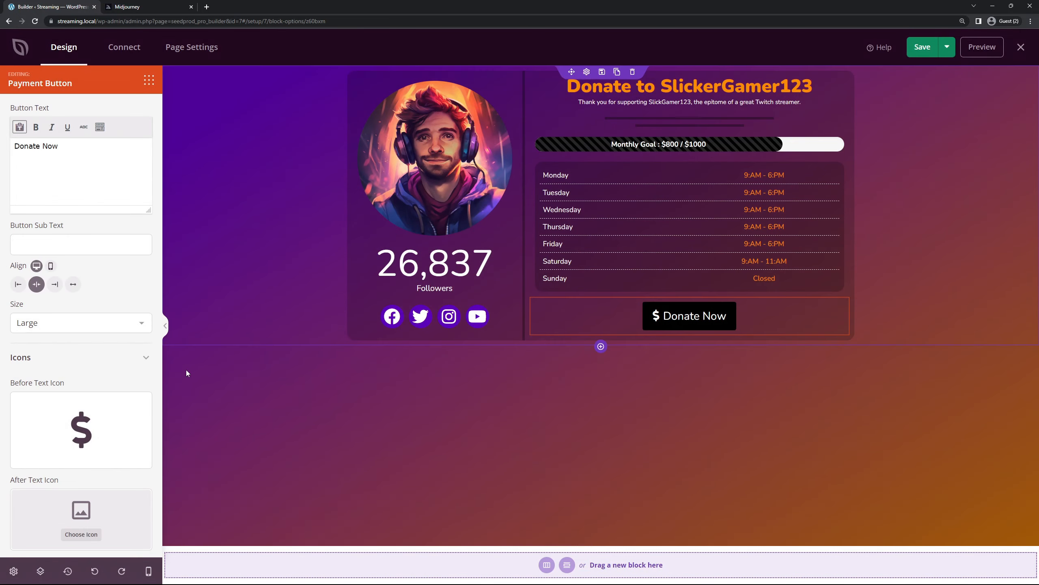
Add a dollar sign icon after the payment button's text and align the button to full width.
{"action": "left_click", "coordinate": [81, 537]}
{"action": "left_click", "coordinate": [309, 102]}
{"action": "type", "text": "dollar"}
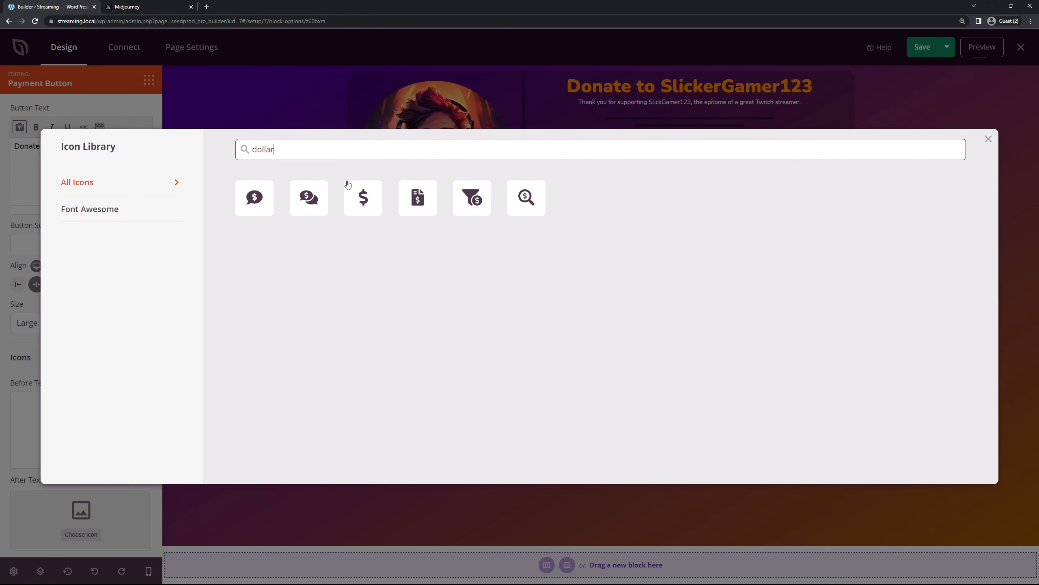
{"action": "left_click", "coordinate": [349, 187]}
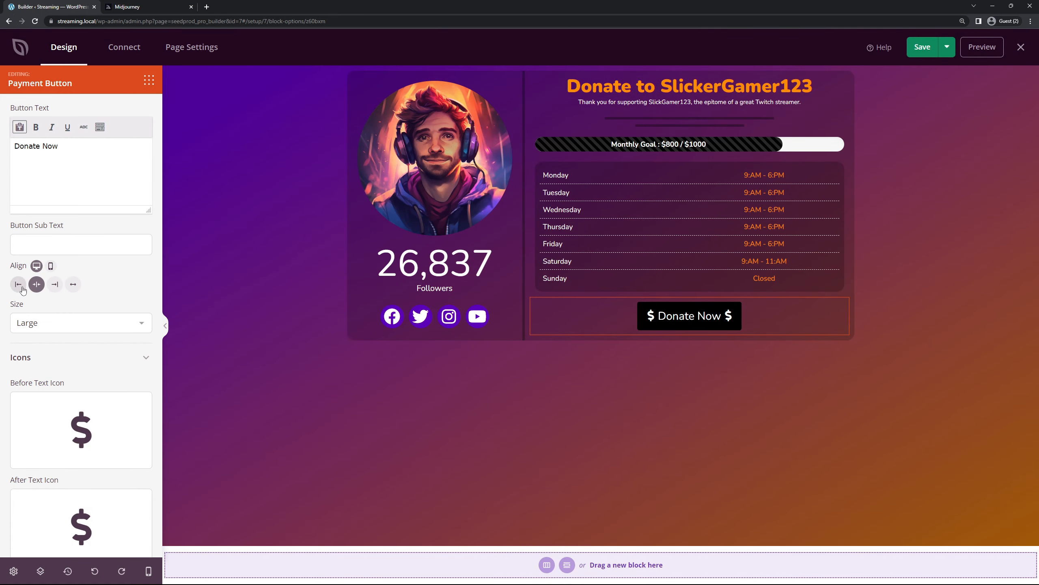
{"action": "left_click", "coordinate": [73, 285]}
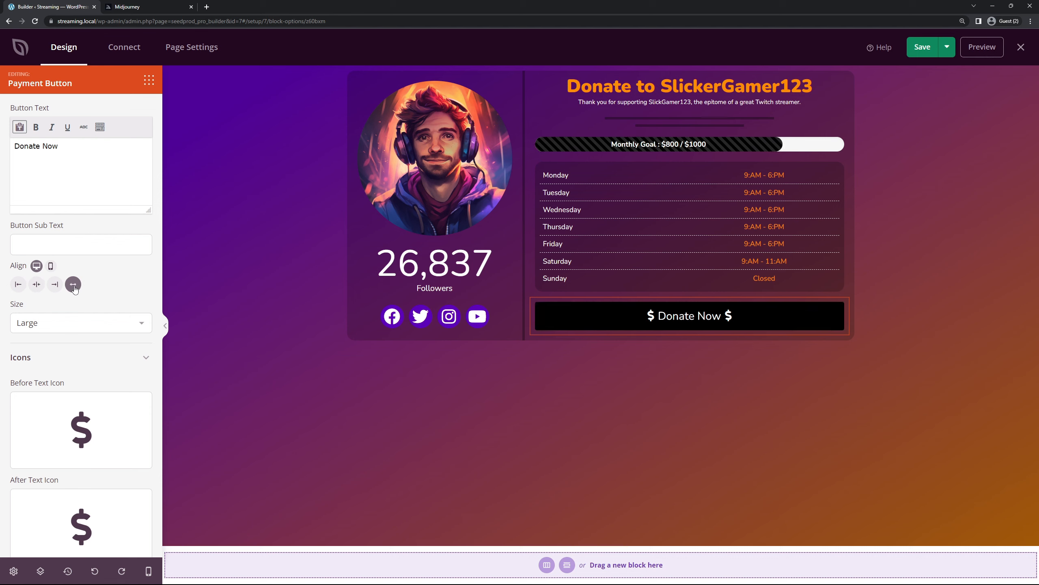
{"action": "scroll", "coordinate": [94, 295], "scroll_direction": "up", "scroll_amount": 4}
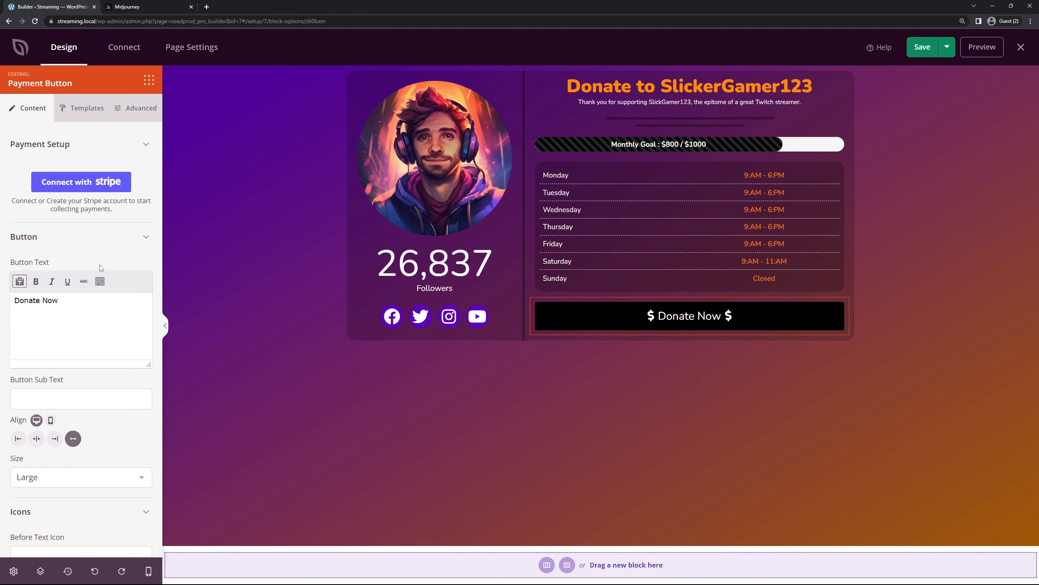
Change the payment button to the Custom style and set its normal text color to orange #FB8C00.
{"action": "left_click", "coordinate": [90, 113]}
{"action": "scroll", "coordinate": [90, 312], "scroll_direction": "down", "scroll_amount": 1}
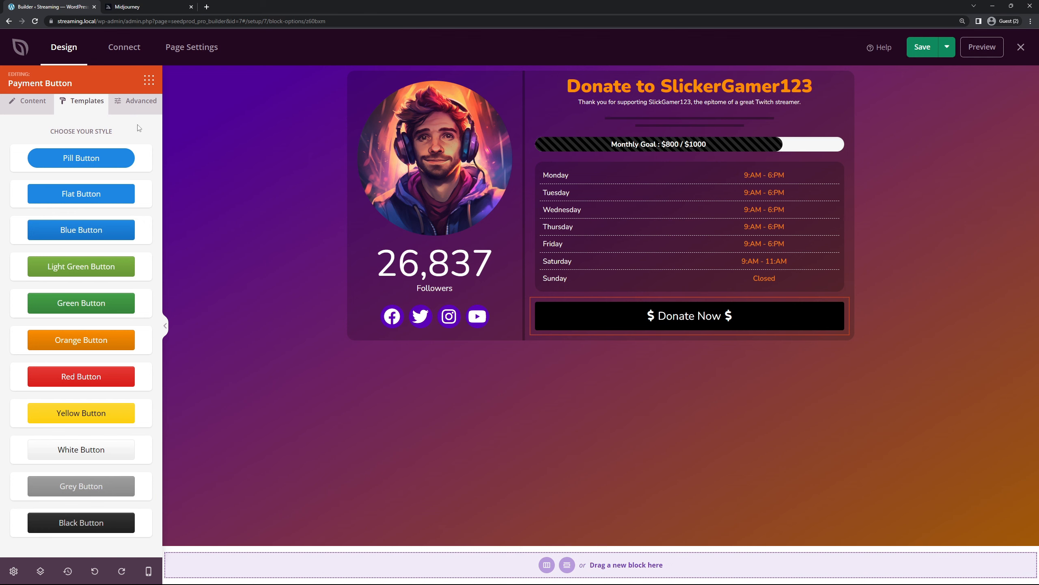
{"action": "scroll", "coordinate": [138, 128], "scroll_direction": "up", "scroll_amount": 1}
{"action": "left_click", "coordinate": [135, 113]}
{"action": "scroll", "coordinate": [92, 198], "scroll_direction": "down", "scroll_amount": 1}
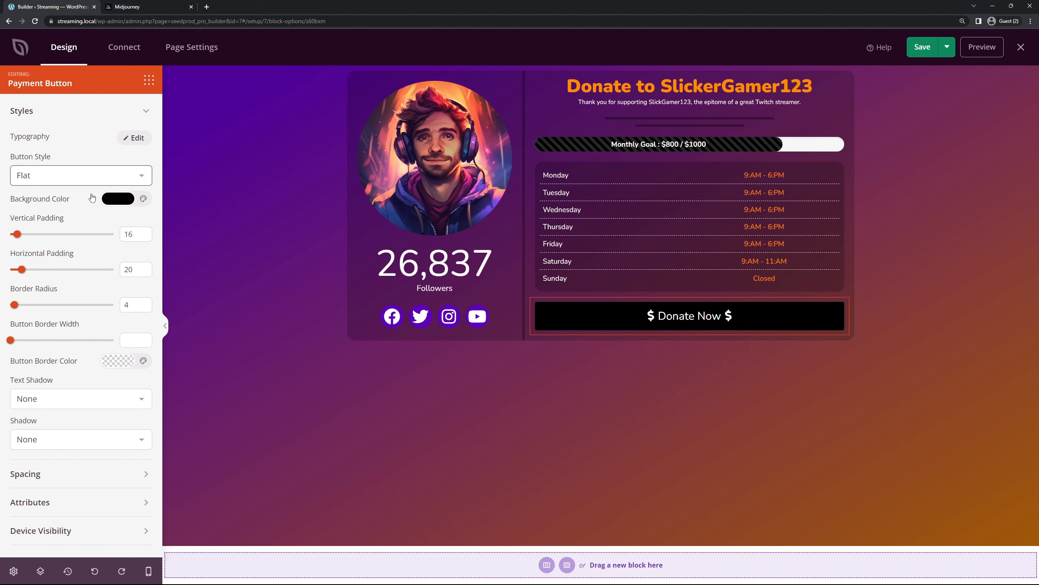
{"action": "left_click", "coordinate": [45, 175]}
{"action": "left_click", "coordinate": [48, 249]}
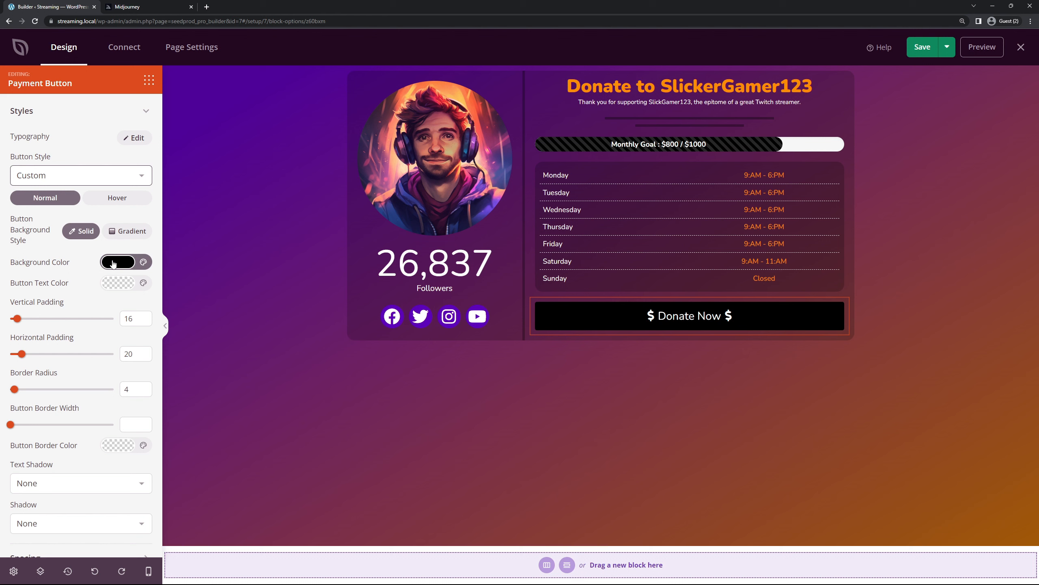
{"action": "left_click", "coordinate": [118, 284]}
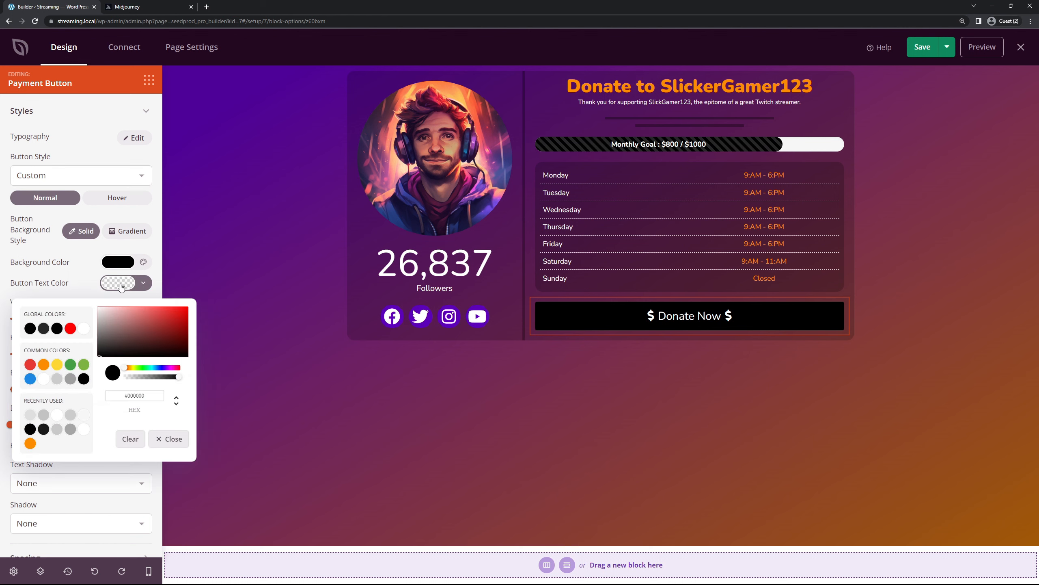
{"action": "left_click", "coordinate": [44, 364]}
{"action": "left_click", "coordinate": [76, 291]}
Set the payment button's hover state to an orange #FB8C00 background with black text.
{"action": "left_click", "coordinate": [120, 200]}
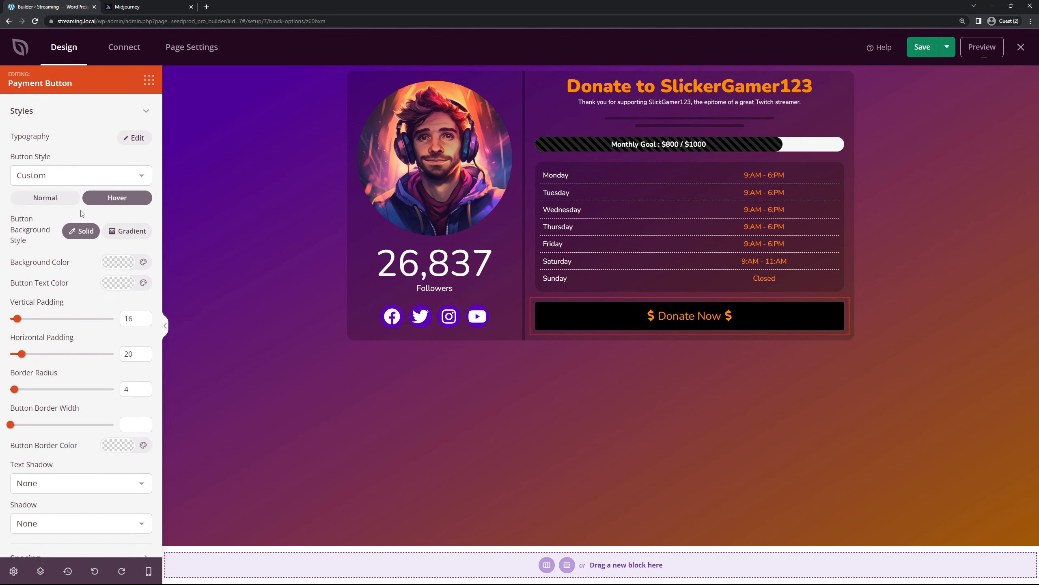
{"action": "left_click", "coordinate": [117, 264]}
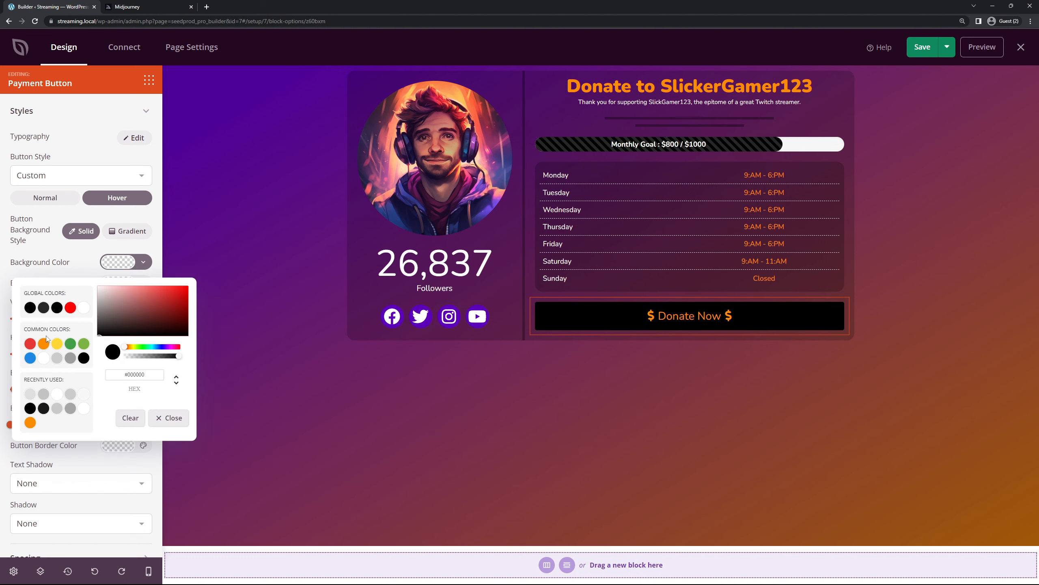
{"action": "left_click", "coordinate": [43, 343]}
{"action": "left_click", "coordinate": [74, 267]}
{"action": "left_click", "coordinate": [117, 283]}
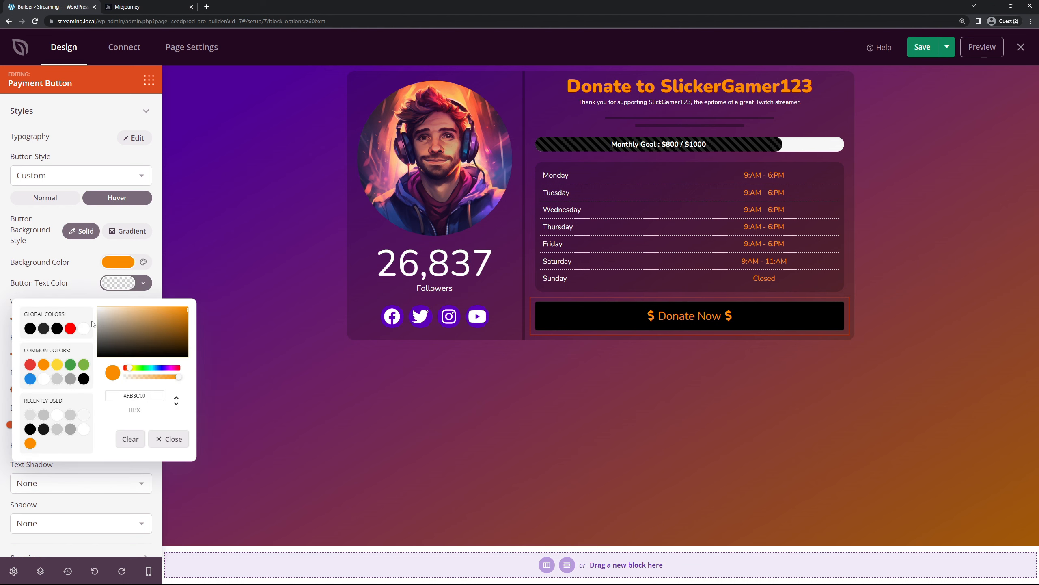
{"action": "left_click", "coordinate": [29, 329]}
{"action": "left_click", "coordinate": [63, 284]}
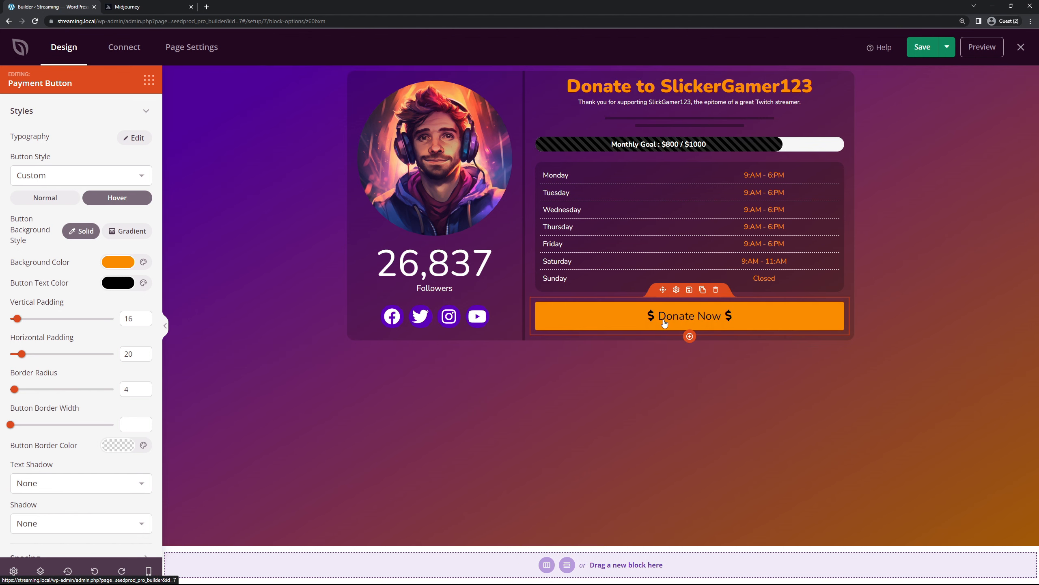
Set the payment button's font size to 30 and return to the block list.
{"action": "left_click", "coordinate": [134, 138]}
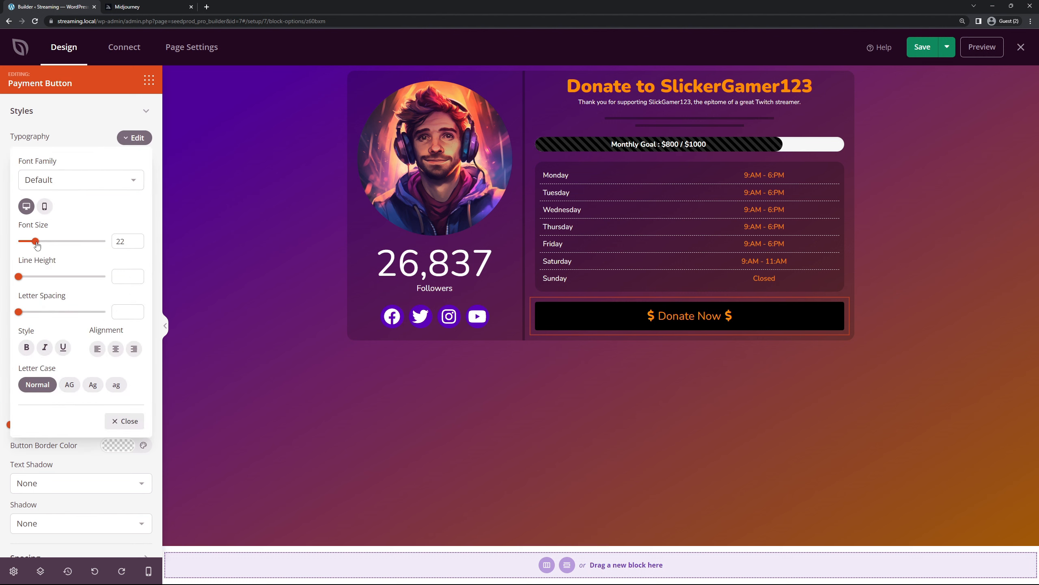
{"action": "mouse_move", "coordinate": [36, 245]}
{"action": "left_mouse_down"}
{"action": "mouse_move", "coordinate": [56, 245]}
{"action": "mouse_move", "coordinate": [46, 246]}
{"action": "left_mouse_up"}
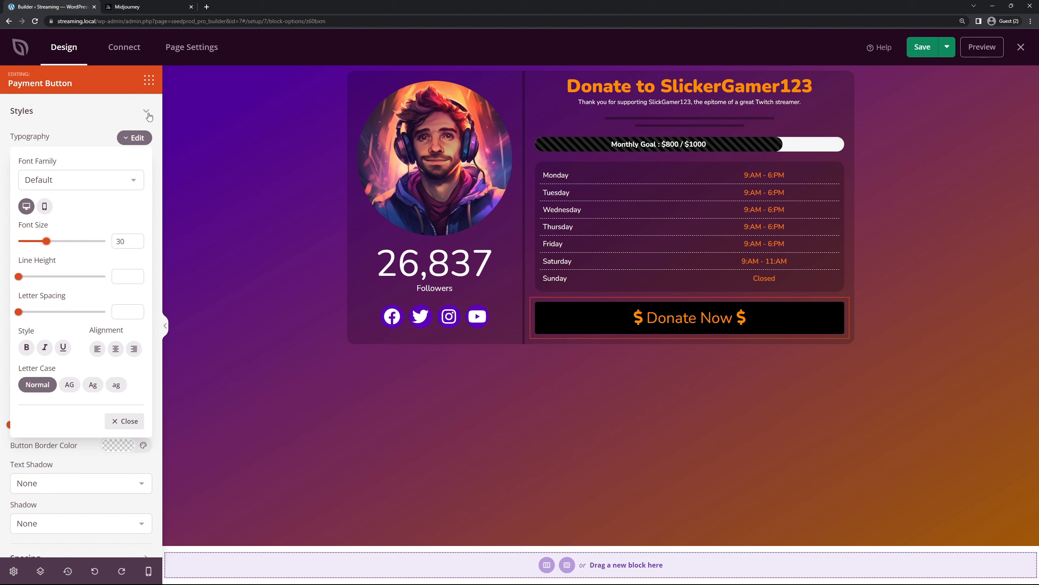
{"action": "left_click", "coordinate": [146, 111]}
{"action": "left_click", "coordinate": [149, 80]}
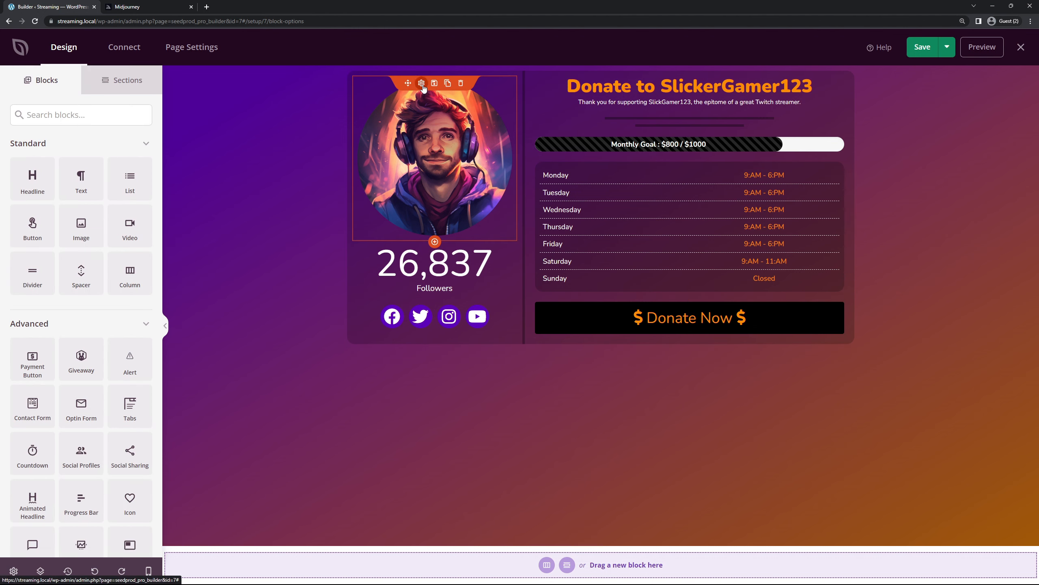
Give the avatar image a custom shadow with horizontal 5, vertical 7, blur 0 and spread 1.
{"action": "left_click", "coordinate": [422, 84]}
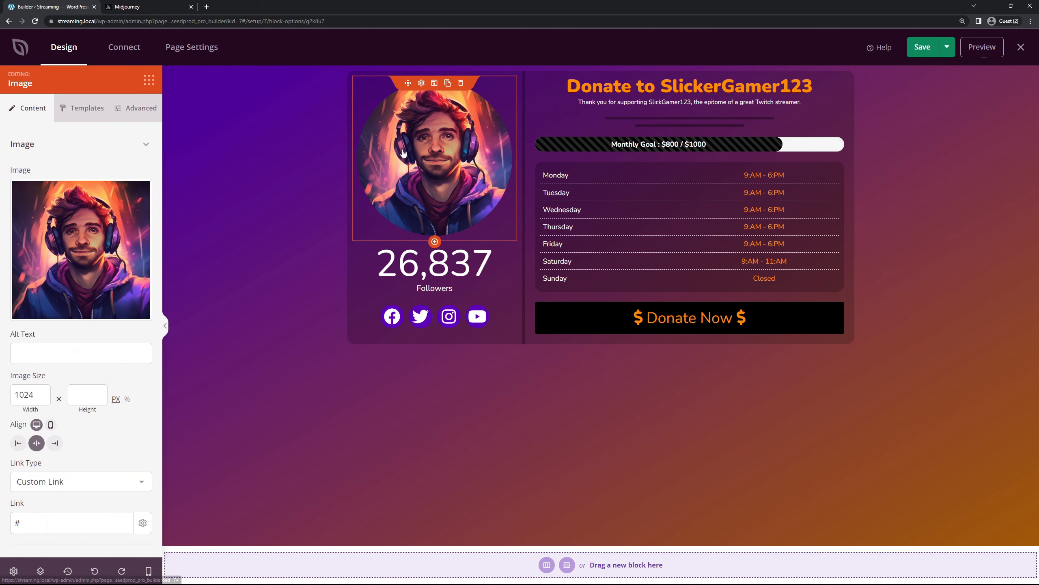
{"action": "left_click", "coordinate": [137, 116]}
{"action": "left_click", "coordinate": [43, 191]}
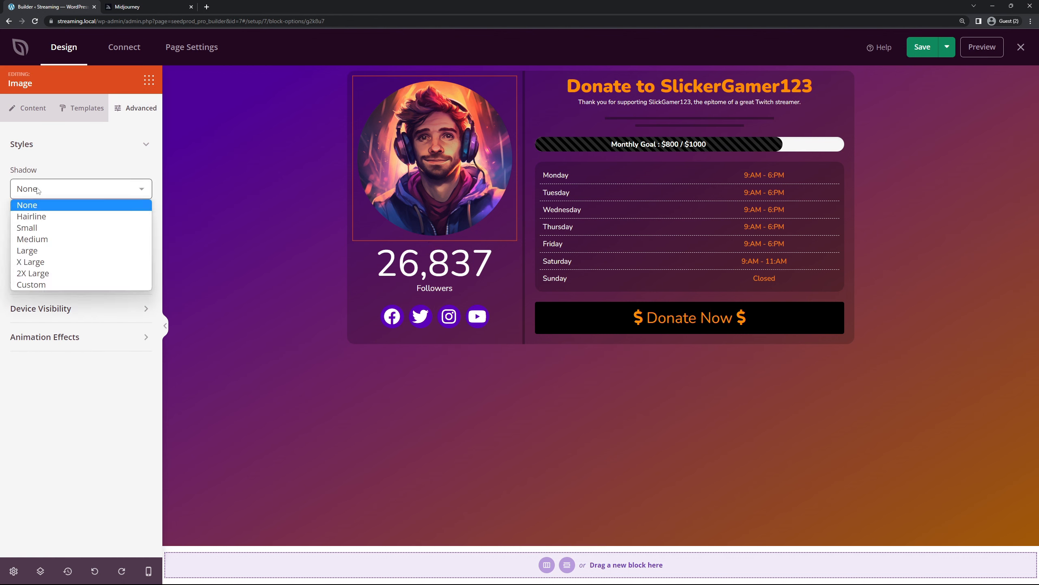
{"action": "left_click", "coordinate": [47, 284]}
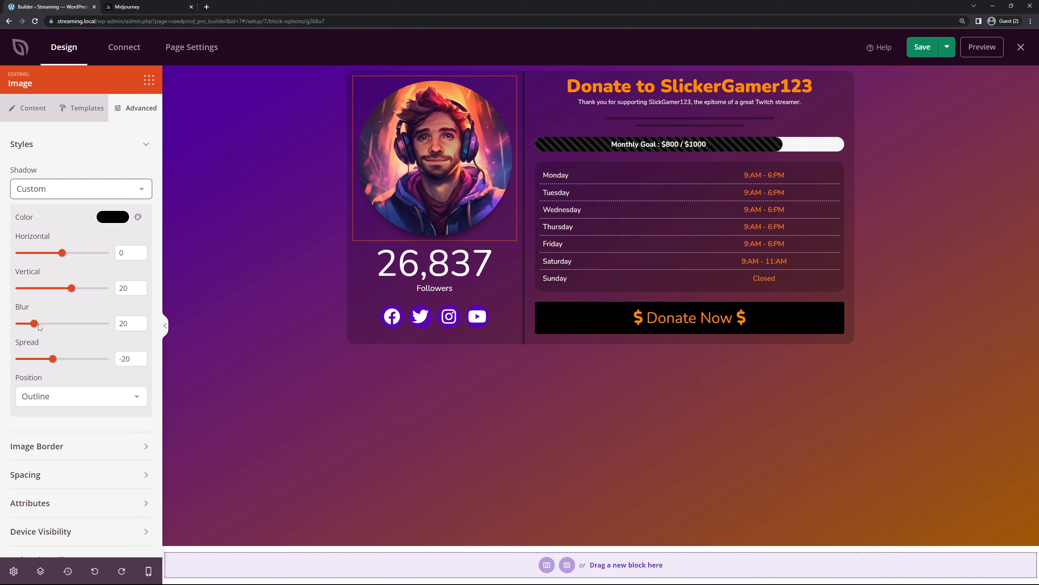
{"action": "left_click_drag", "start_coordinate": [35, 323], "coordinate": [15, 324]}
{"action": "left_click_drag", "start_coordinate": [63, 253], "coordinate": [72, 288]}
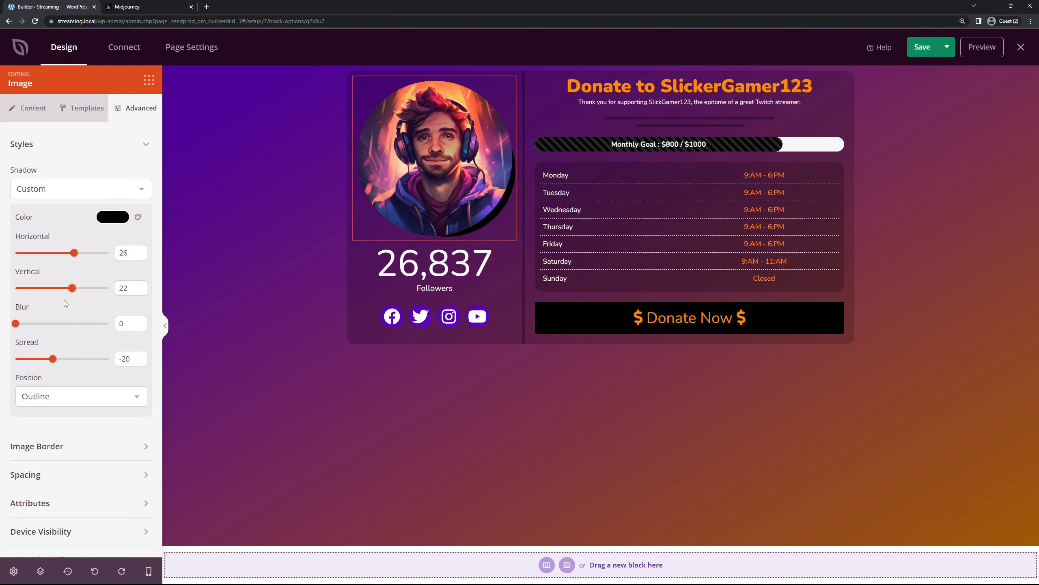
{"action": "left_click_drag", "start_coordinate": [56, 356], "coordinate": [62, 358]}
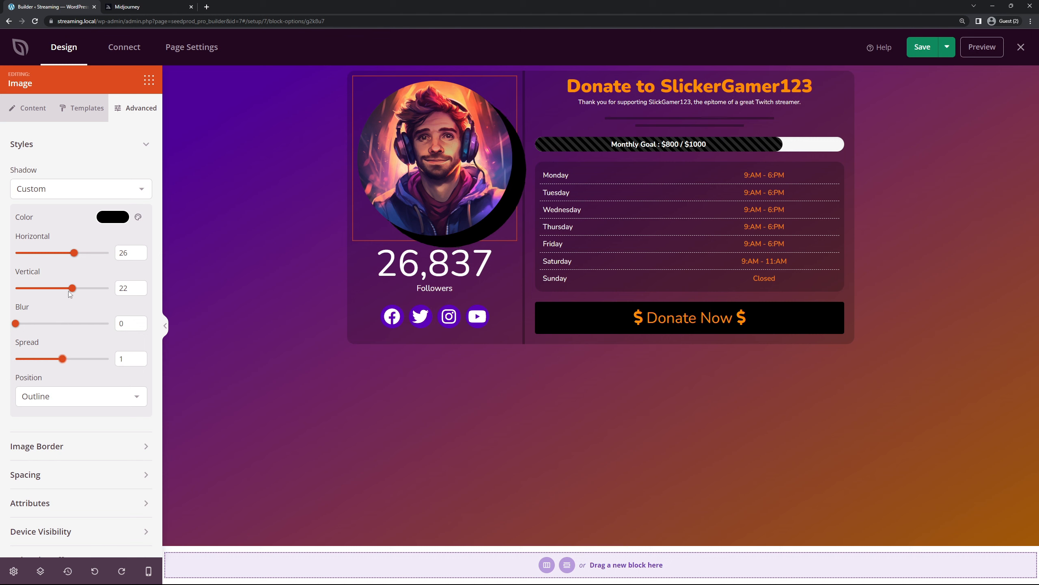
{"action": "left_click_drag", "start_coordinate": [68, 291], "coordinate": [64, 289]}
{"action": "left_click_drag", "start_coordinate": [74, 253], "coordinate": [66, 293]}
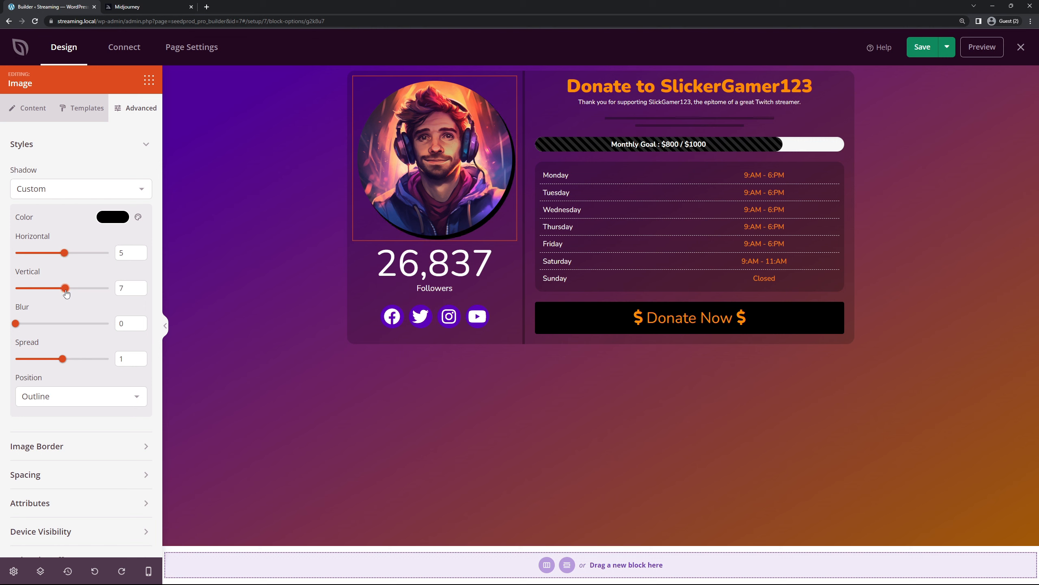
Lower the opacity of the avatar image's black shadow color to a semi-transparent level.
{"action": "left_click", "coordinate": [116, 220]}
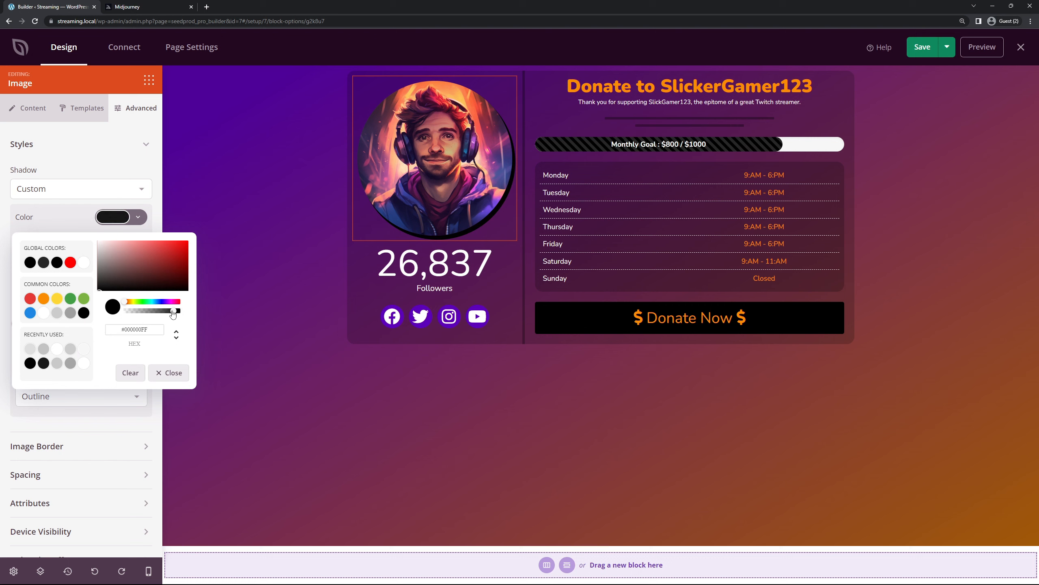
{"action": "left_click_drag", "start_coordinate": [173, 313], "coordinate": [144, 313]}
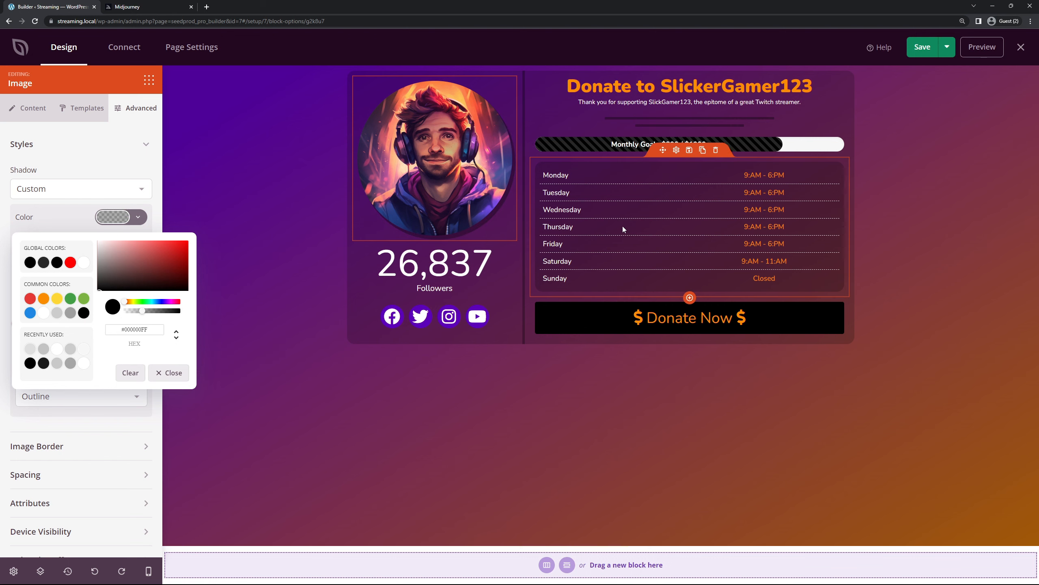
{"action": "left_click", "coordinate": [74, 223]}
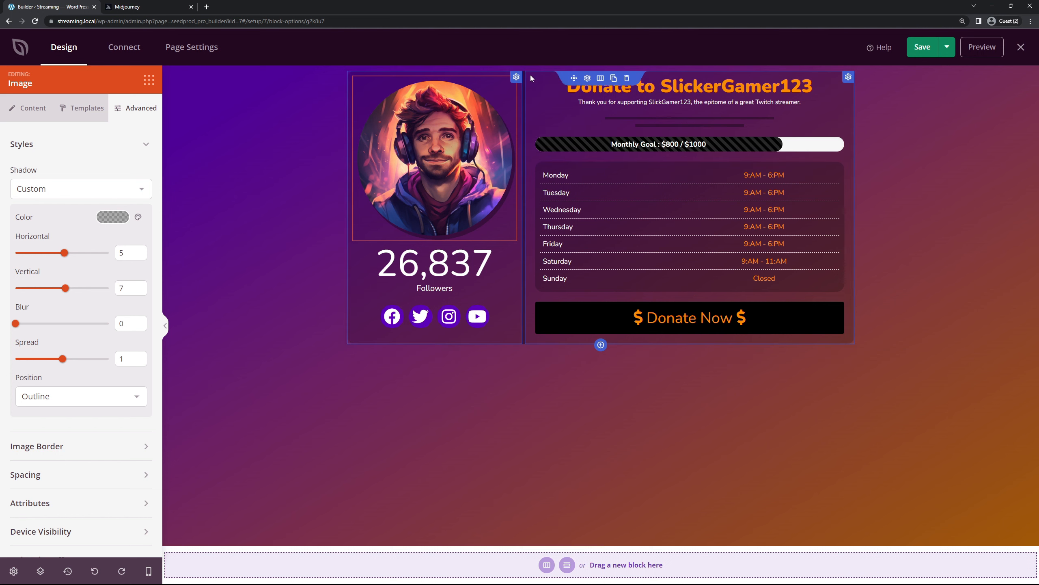
Add a Pyramids shape divider to the top of the row that holds the avatar and donation columns.
{"action": "left_click", "coordinate": [587, 79]}
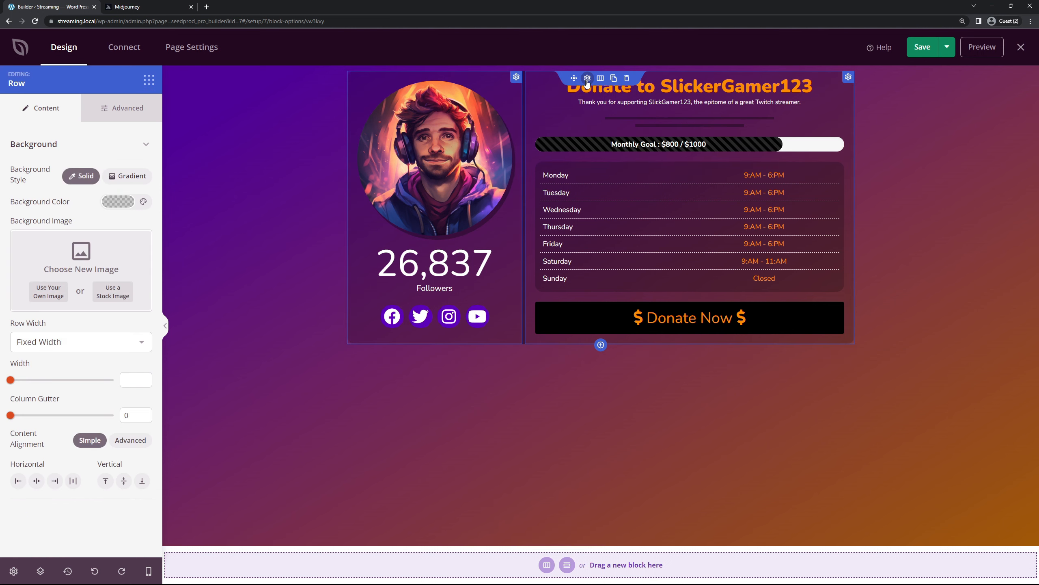
{"action": "left_click", "coordinate": [122, 108]}
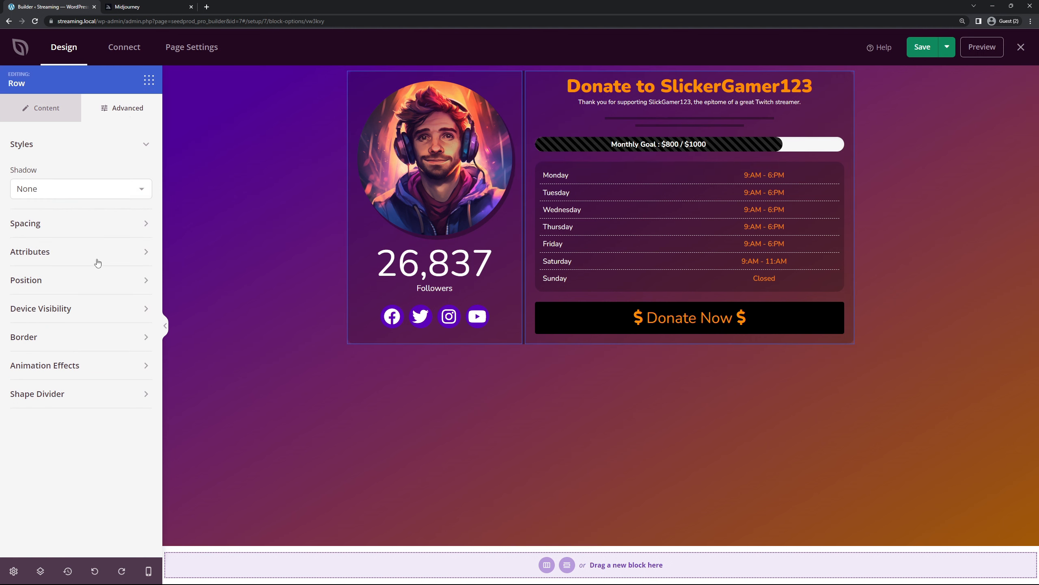
{"action": "left_click", "coordinate": [80, 394]}
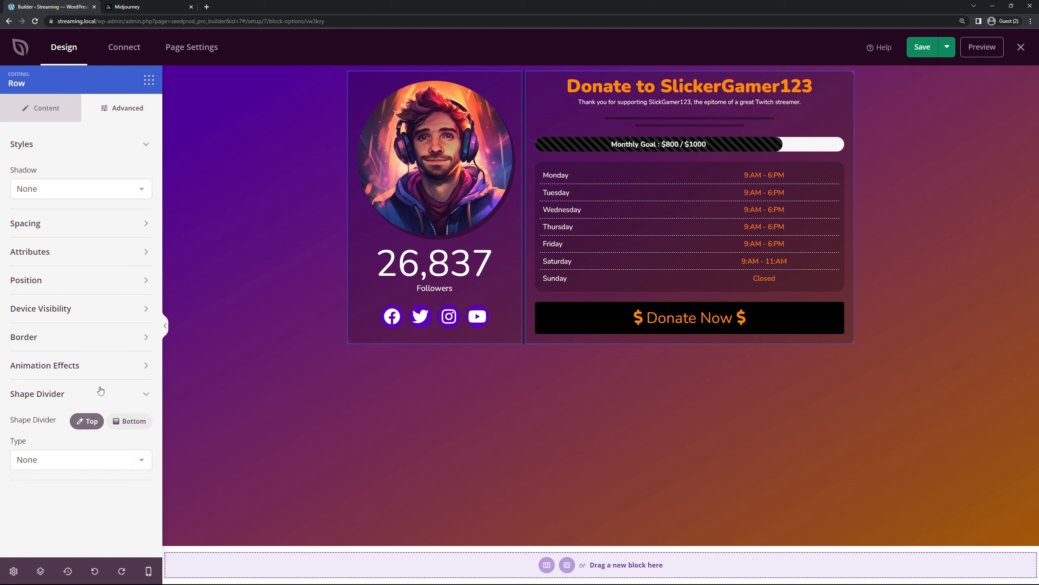
{"action": "left_click", "coordinate": [77, 459]}
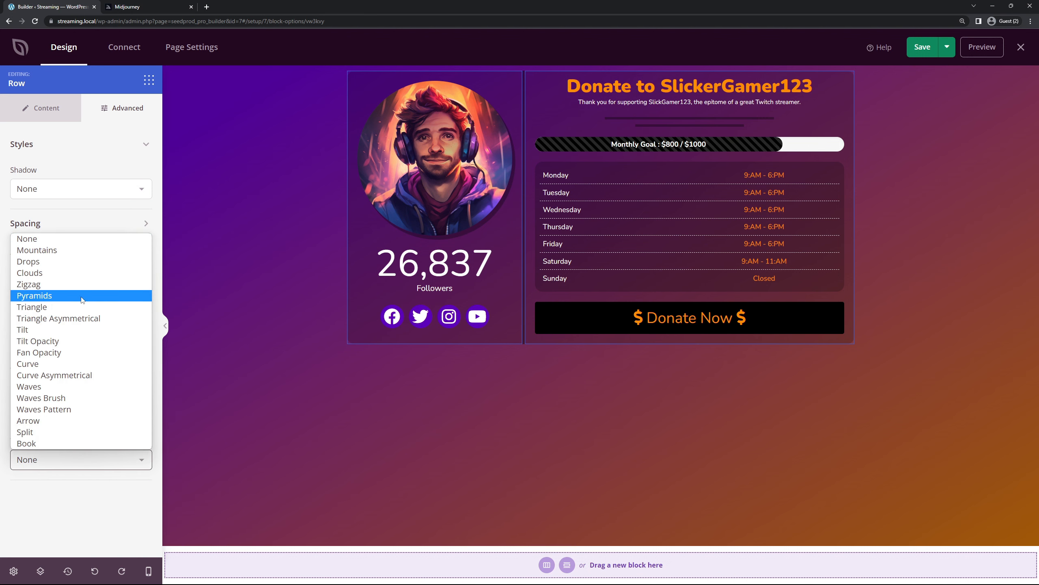
{"action": "left_click", "coordinate": [83, 298]}
{"action": "scroll", "coordinate": [66, 417], "scroll_direction": "down", "scroll_amount": 2}
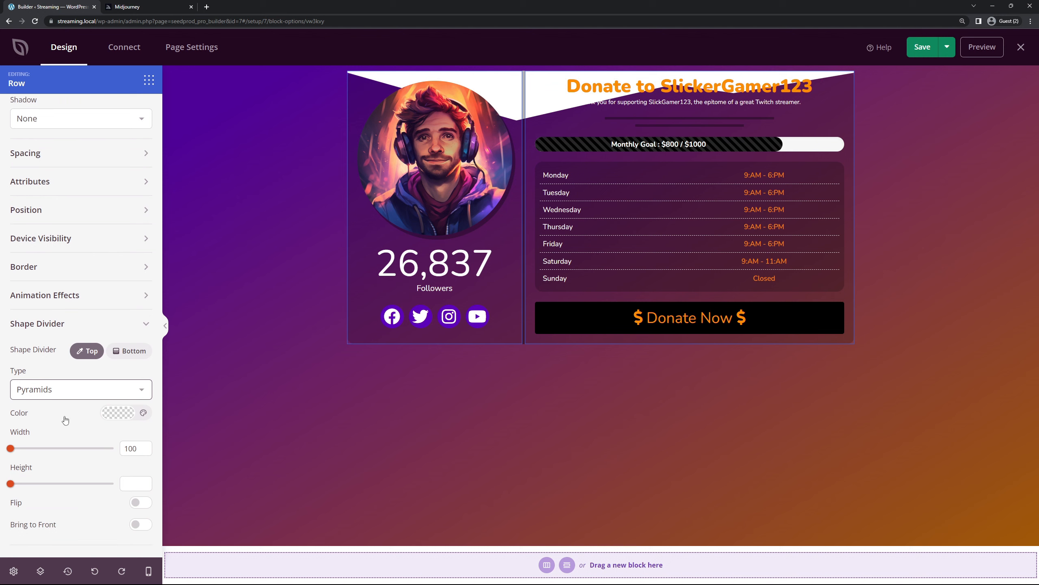
Style the row's pyramid divider with the transparent black #00000021, flip it and increase its height.
{"action": "left_click", "coordinate": [110, 415]}
{"action": "left_click", "coordinate": [97, 295]}
{"action": "left_click_drag", "start_coordinate": [179, 315], "coordinate": [134, 317]}
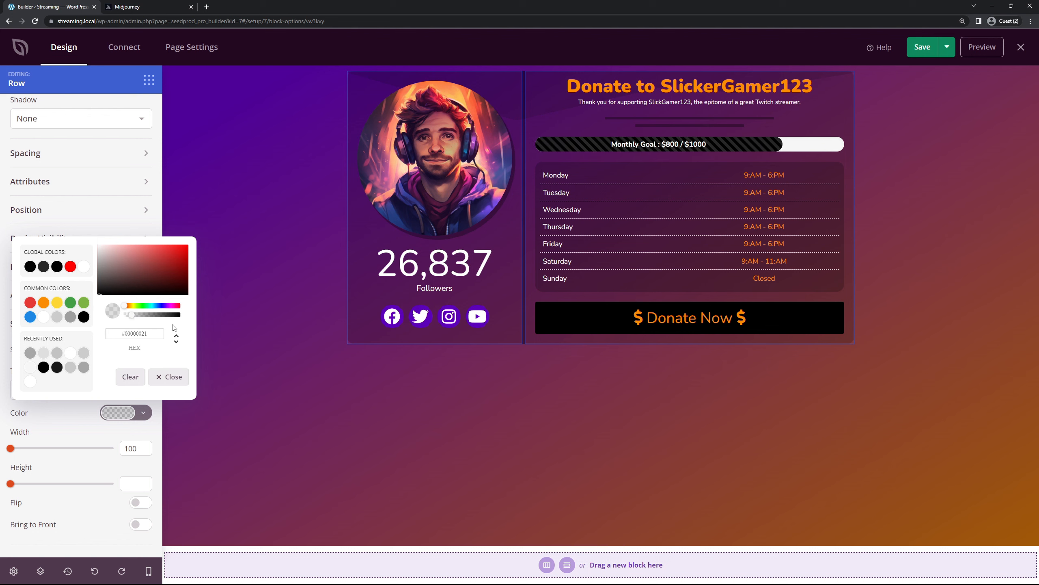
{"action": "left_click", "coordinate": [119, 413]}
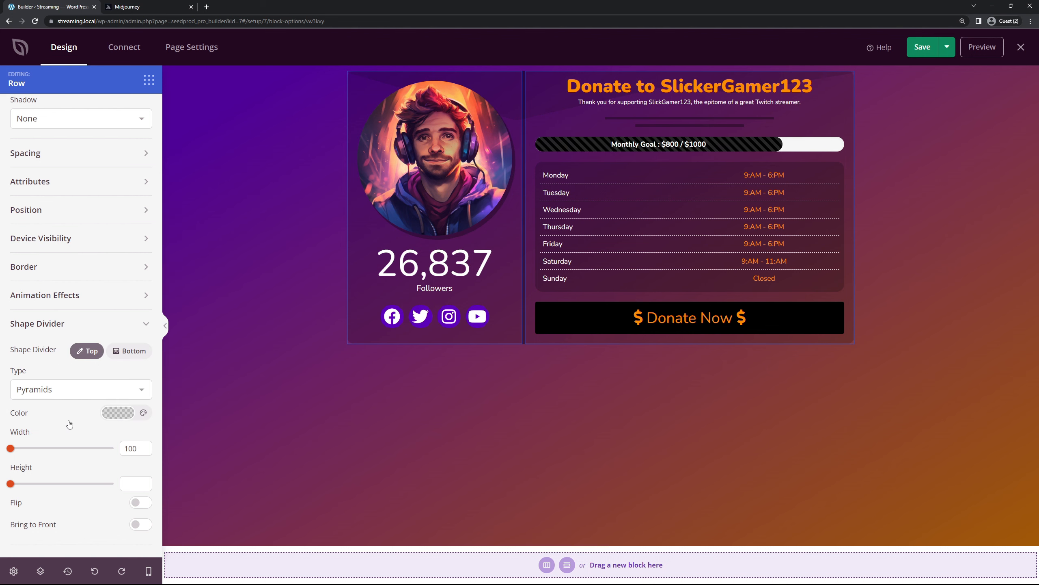
{"action": "left_click", "coordinate": [140, 502]}
{"action": "left_click_drag", "start_coordinate": [10, 483], "coordinate": [88, 491]}
Enlarge the donation headline's font size and switch its text shadow to Custom.
{"action": "left_click", "coordinate": [665, 85]}
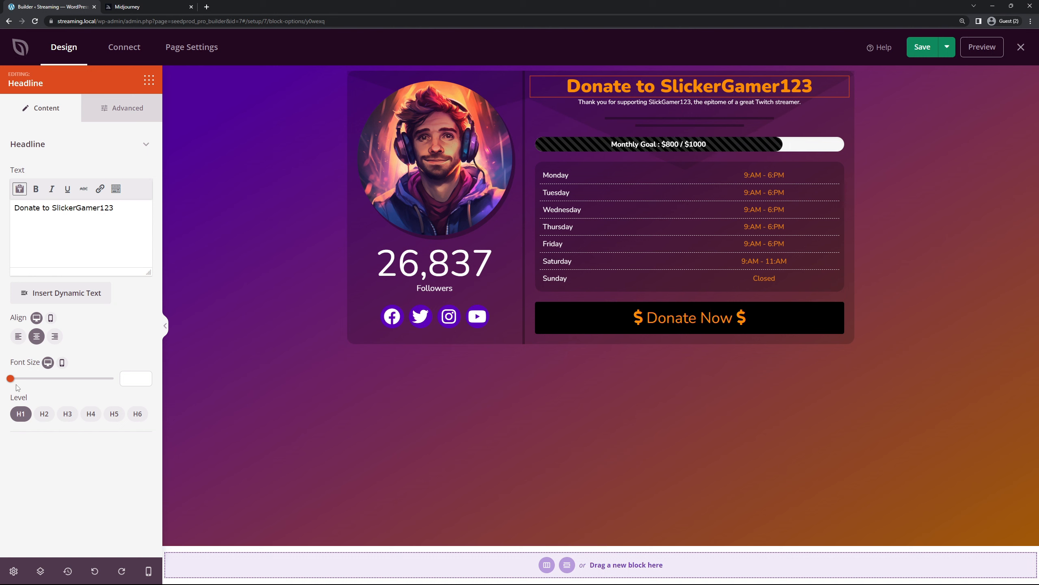
{"action": "left_click_drag", "start_coordinate": [10, 379], "coordinate": [64, 387]}
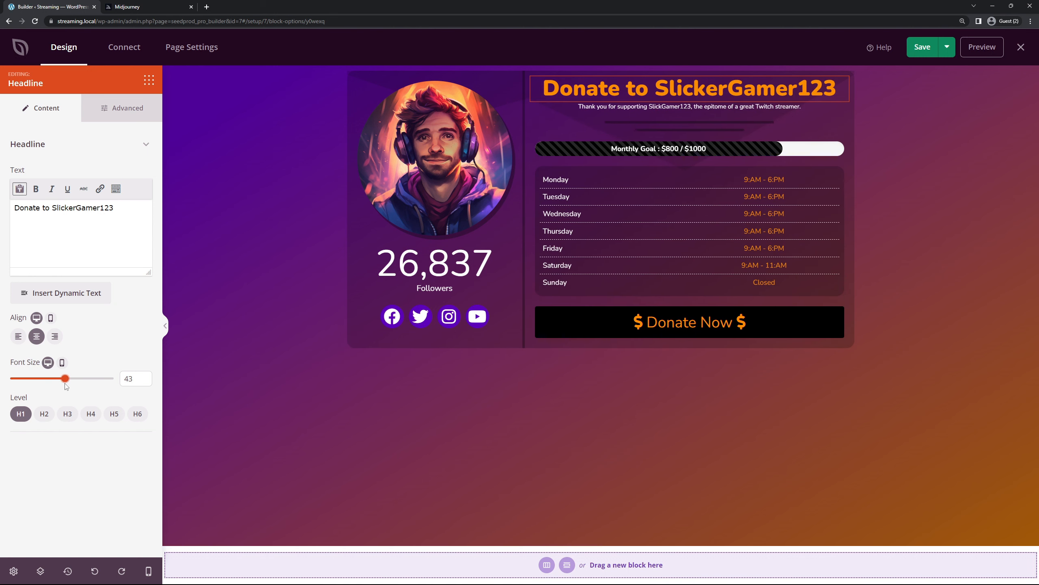
{"action": "left_click", "coordinate": [129, 115]}
{"action": "left_click", "coordinate": [50, 231]}
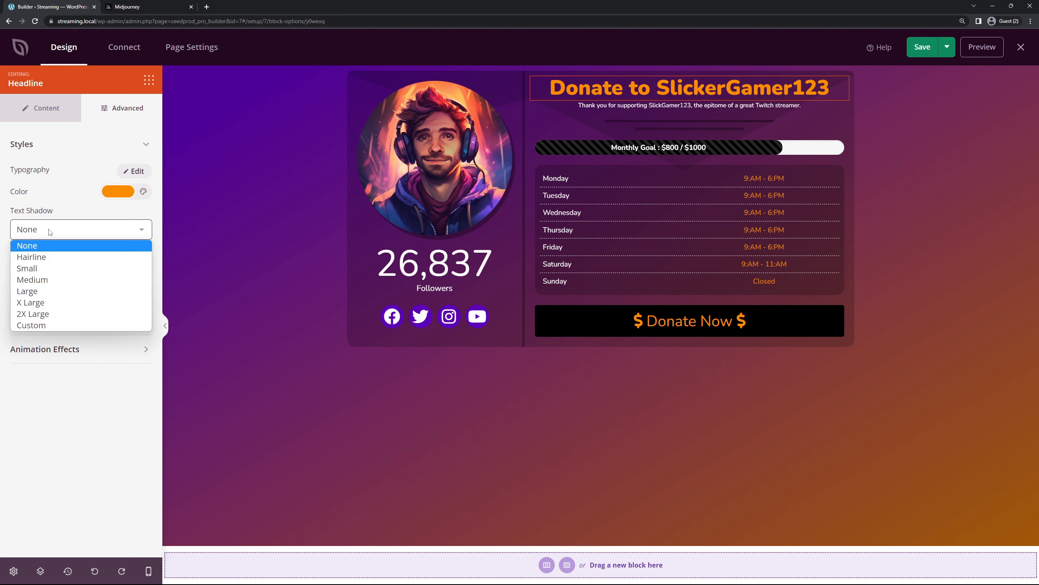
{"action": "left_click", "coordinate": [55, 326]}
Give the headline's text shadow a semi-transparent black color with horizontal 3 and vertical 2.
{"action": "left_click", "coordinate": [111, 267]}
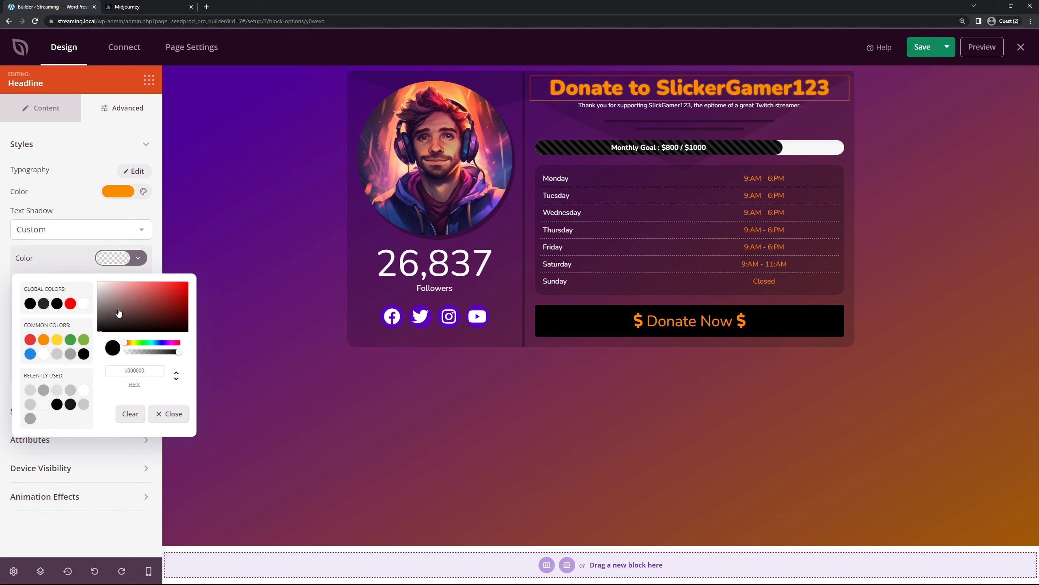
{"action": "left_click", "coordinate": [30, 355]}
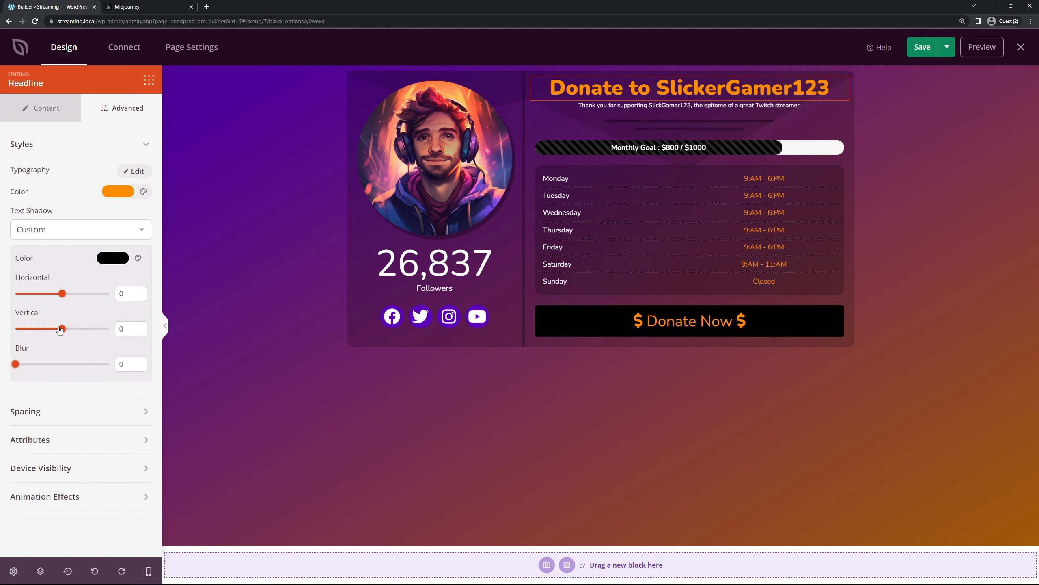
{"action": "left_click_drag", "start_coordinate": [62, 293], "coordinate": [67, 293]}
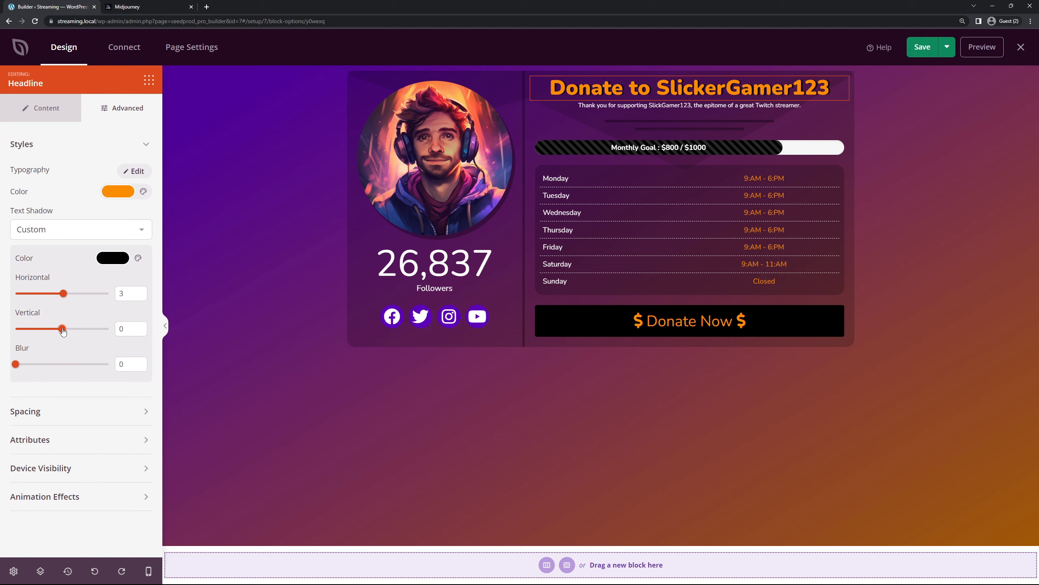
{"action": "left_click", "coordinate": [121, 266]}
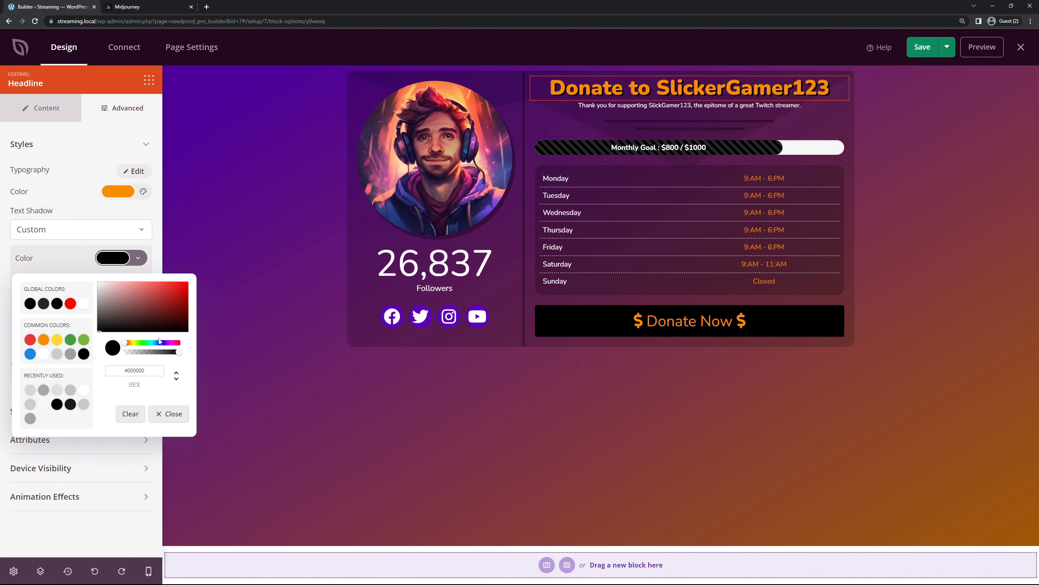
{"action": "left_click", "coordinate": [168, 413]}
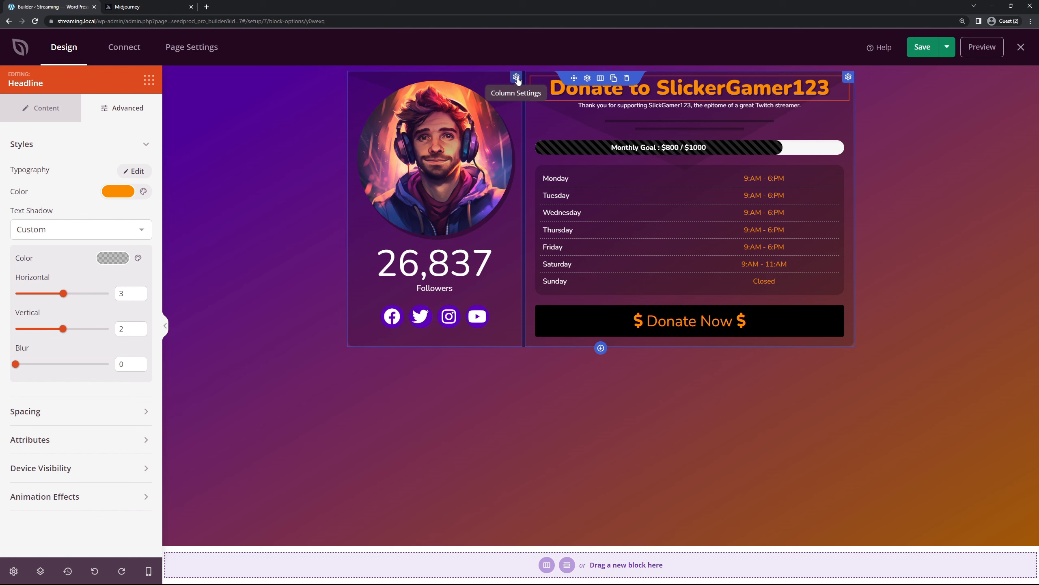
Apply the Fade In Left entrance animation to the avatar column.
{"action": "left_click", "coordinate": [517, 78]}
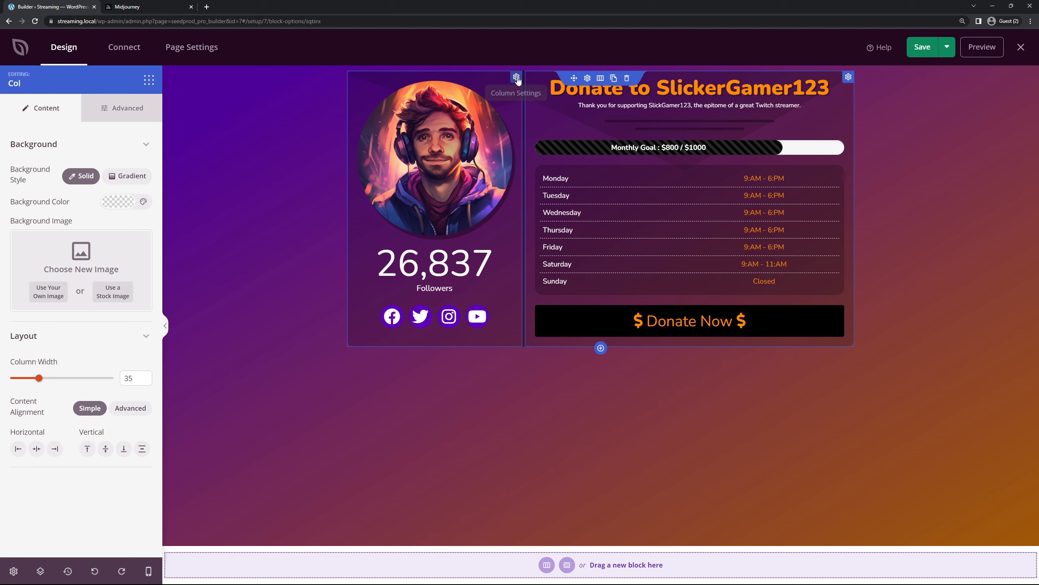
{"action": "left_click", "coordinate": [131, 108]}
{"action": "left_click", "coordinate": [72, 415]}
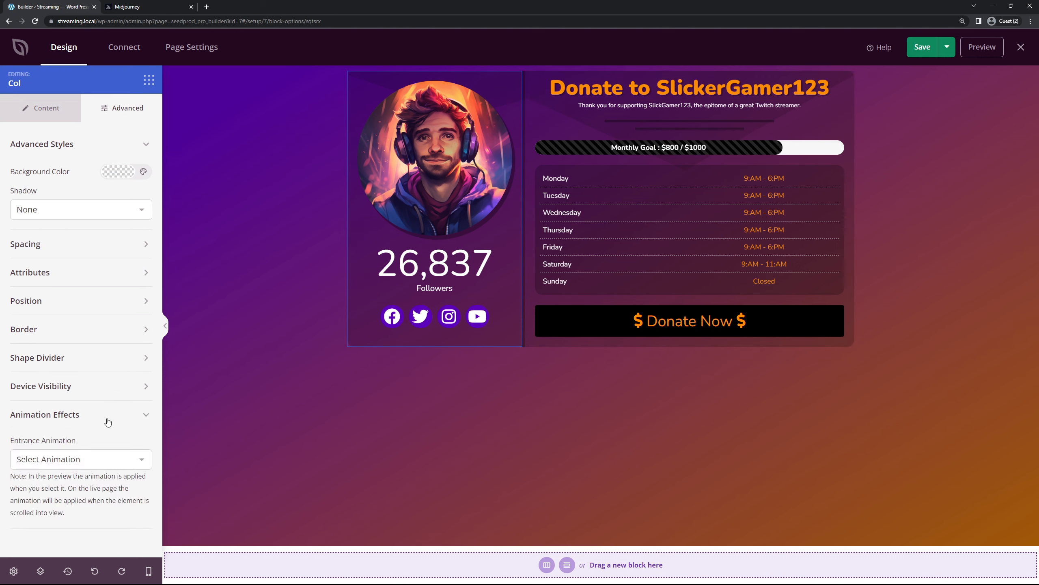
{"action": "left_click", "coordinate": [80, 462]}
{"action": "scroll", "coordinate": [104, 358], "scroll_direction": "down", "scroll_amount": 5}
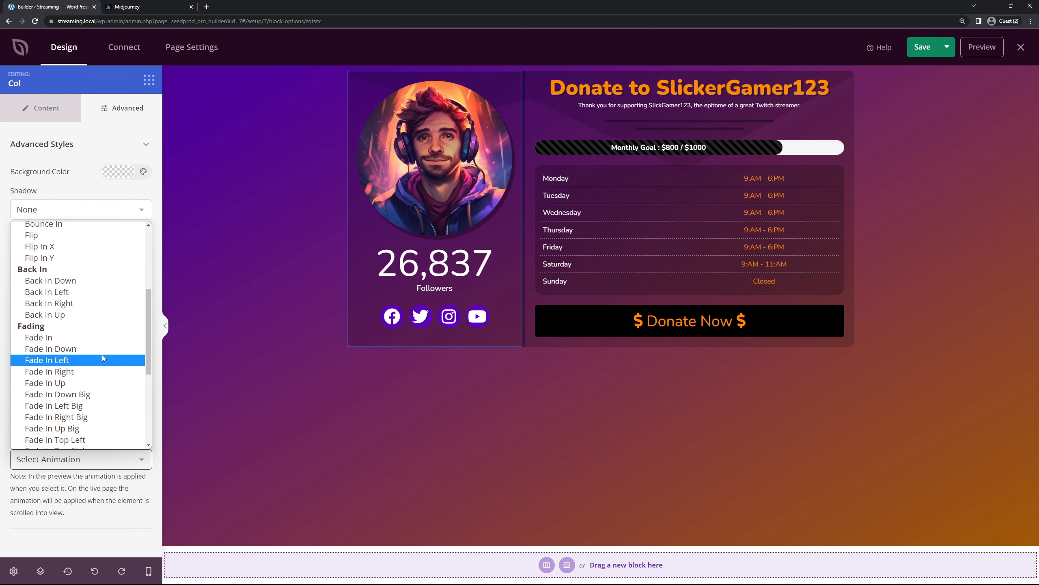
{"action": "left_click", "coordinate": [59, 361]}
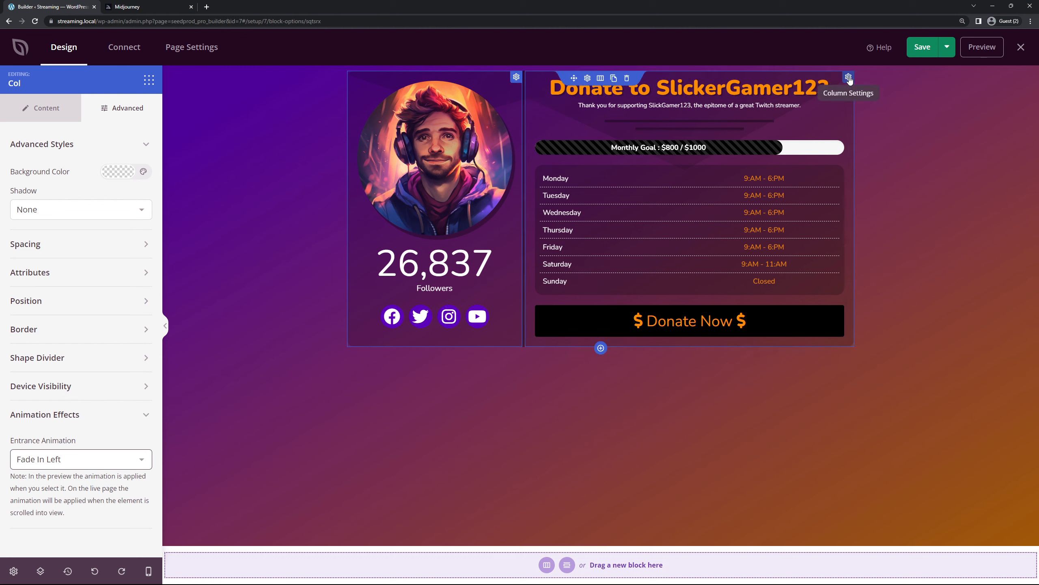
Apply the Fade In Right entrance animation to the column with the headline, schedule and Donate Now button.
{"action": "left_click", "coordinate": [849, 78]}
{"action": "left_click", "coordinate": [135, 117]}
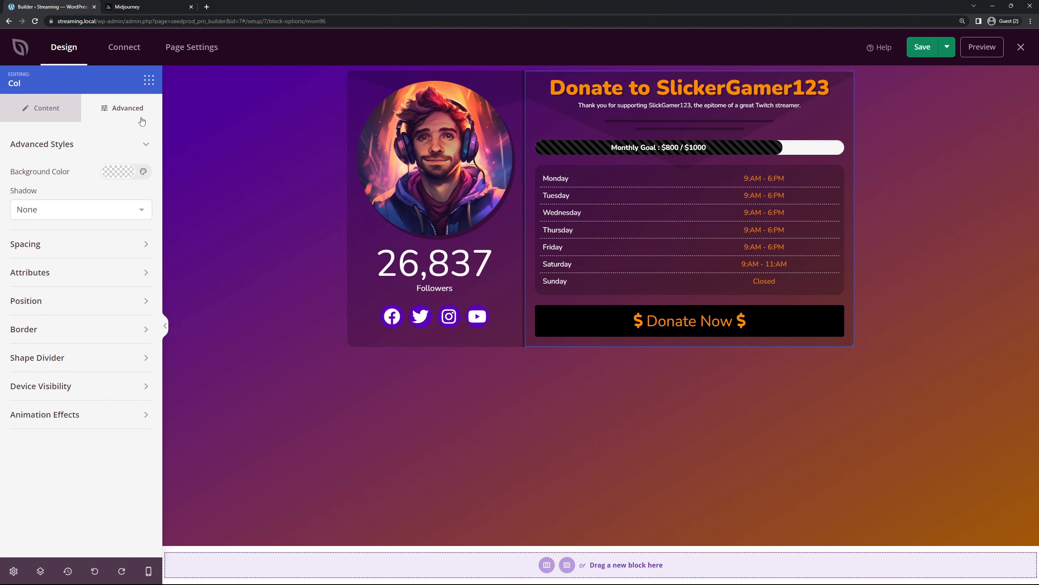
{"action": "left_click", "coordinate": [63, 413]}
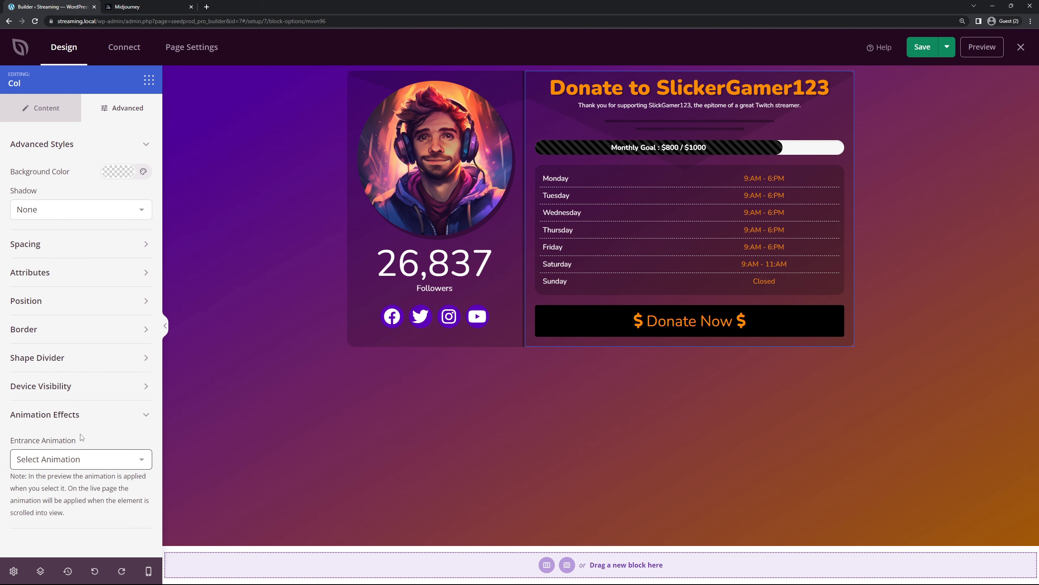
{"action": "left_click", "coordinate": [81, 458]}
{"action": "scroll", "coordinate": [74, 371], "scroll_direction": "down", "scroll_amount": 3}
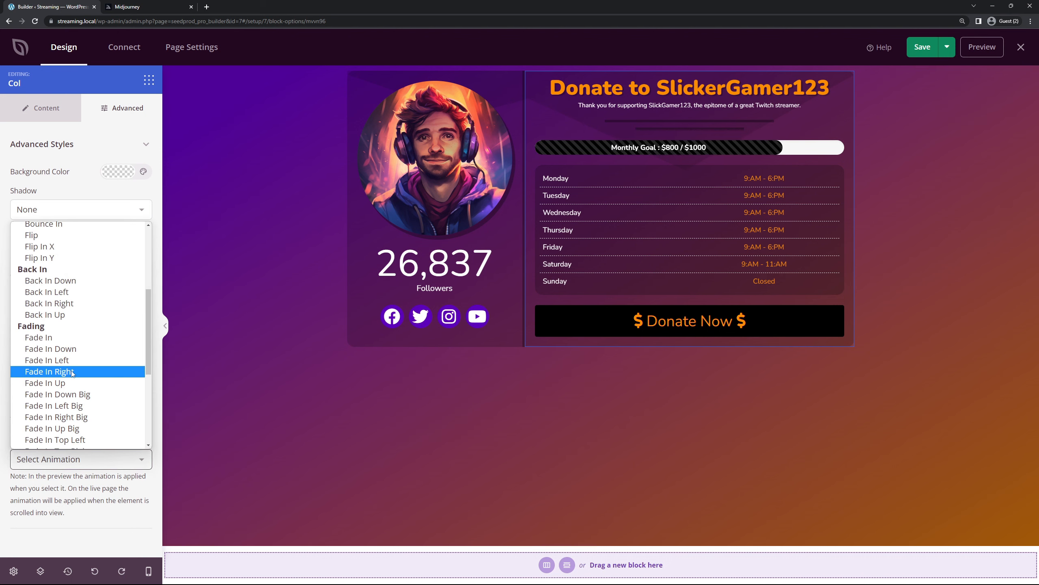
{"action": "left_click", "coordinate": [72, 371]}
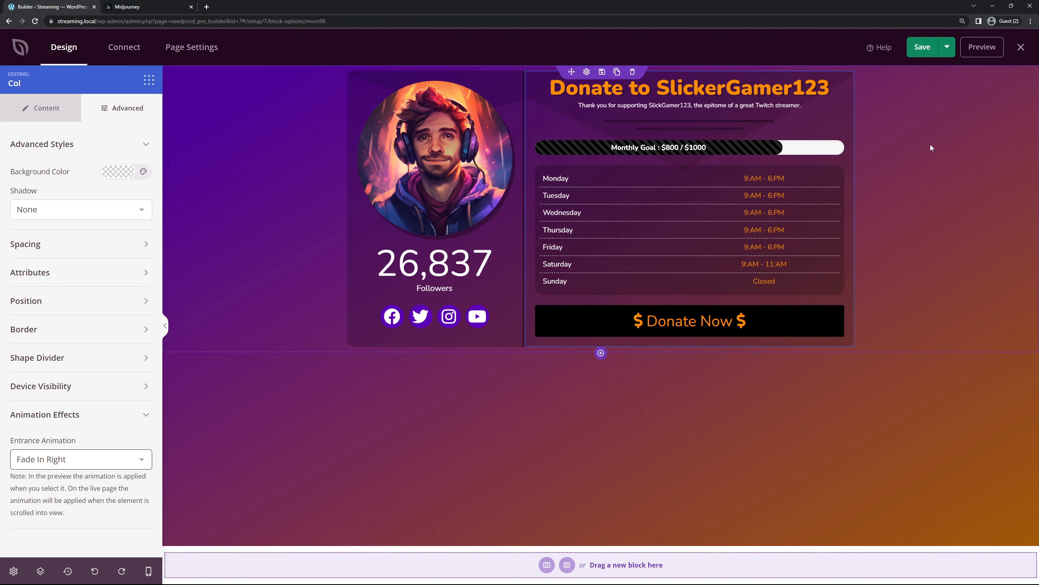
Save the page, preview it in the browser and return to the builder.
{"action": "left_click", "coordinate": [922, 48]}
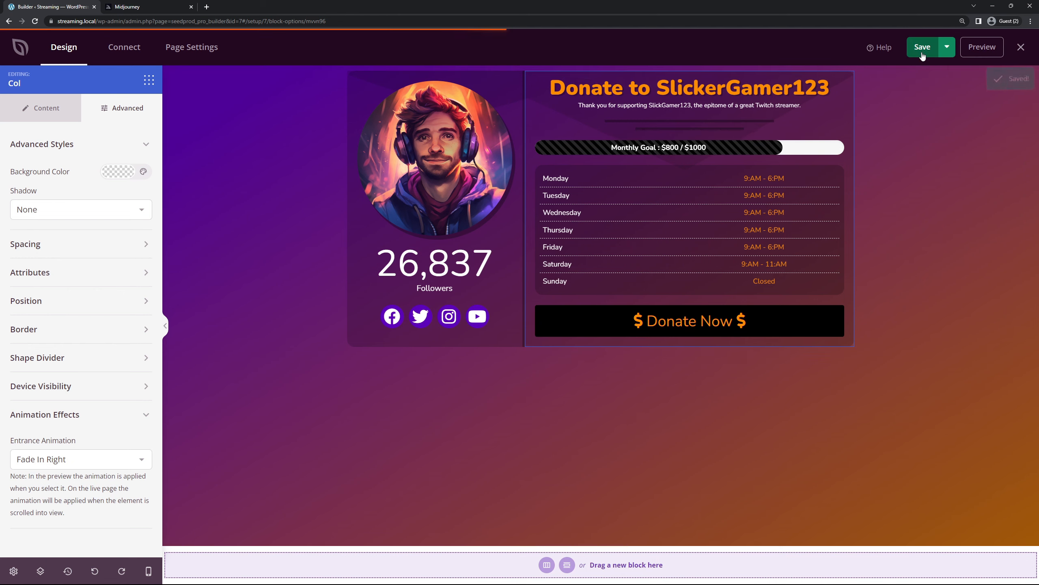
{"action": "left_click", "coordinate": [981, 54]}
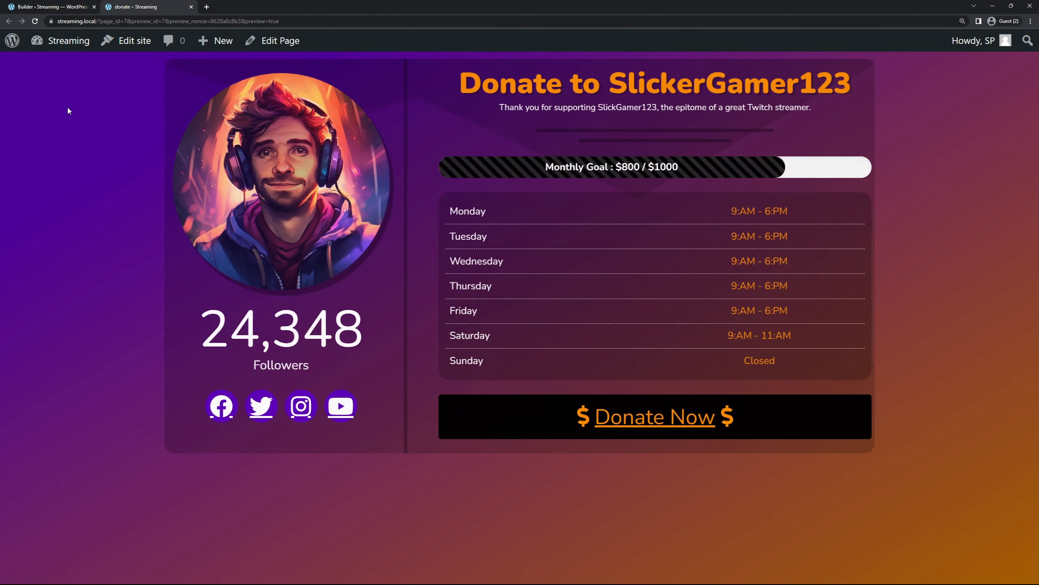
{"action": "left_click", "coordinate": [61, 7]}
Publish the donation page and open its live version.
{"action": "left_click", "coordinate": [895, 66]}
{"action": "left_click", "coordinate": [911, 54]}
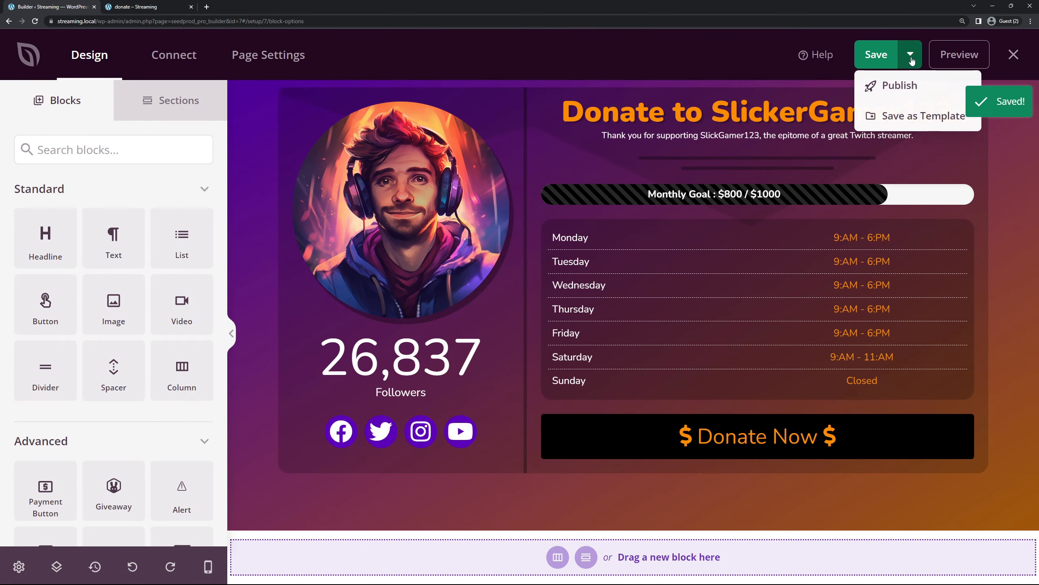
{"action": "left_click", "coordinate": [898, 86]}
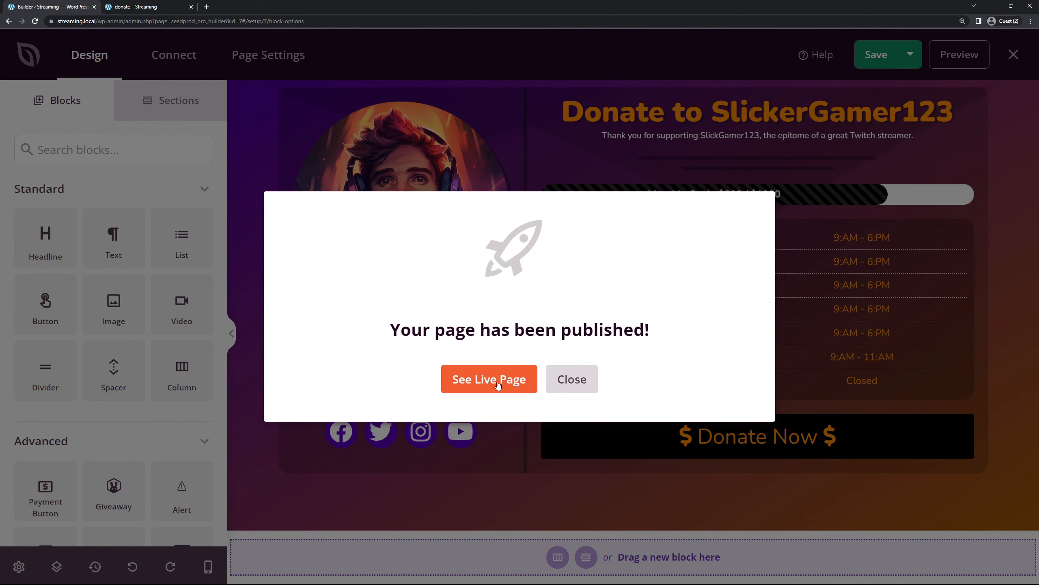
{"action": "left_click", "coordinate": [501, 380]}
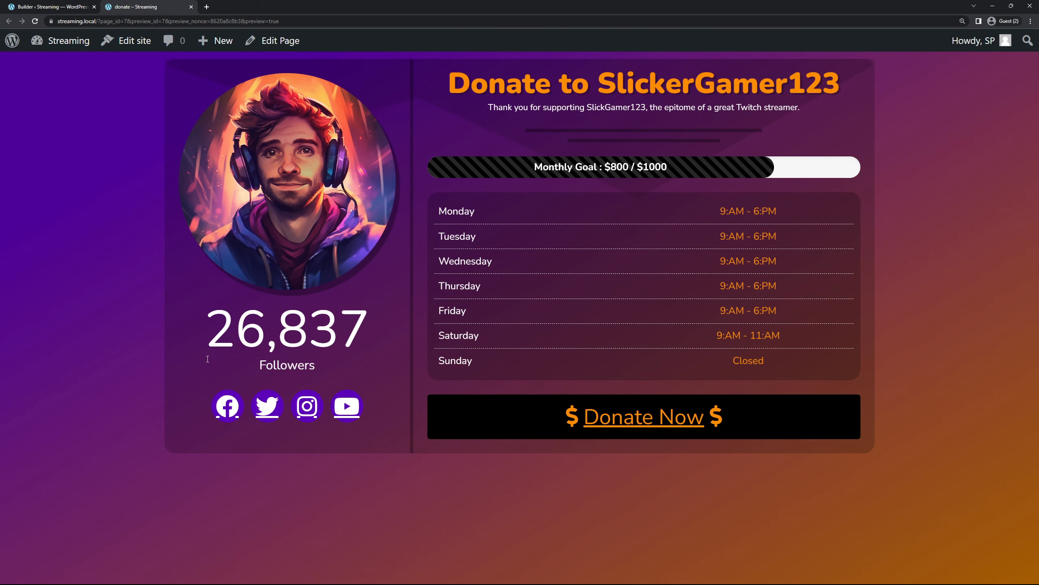